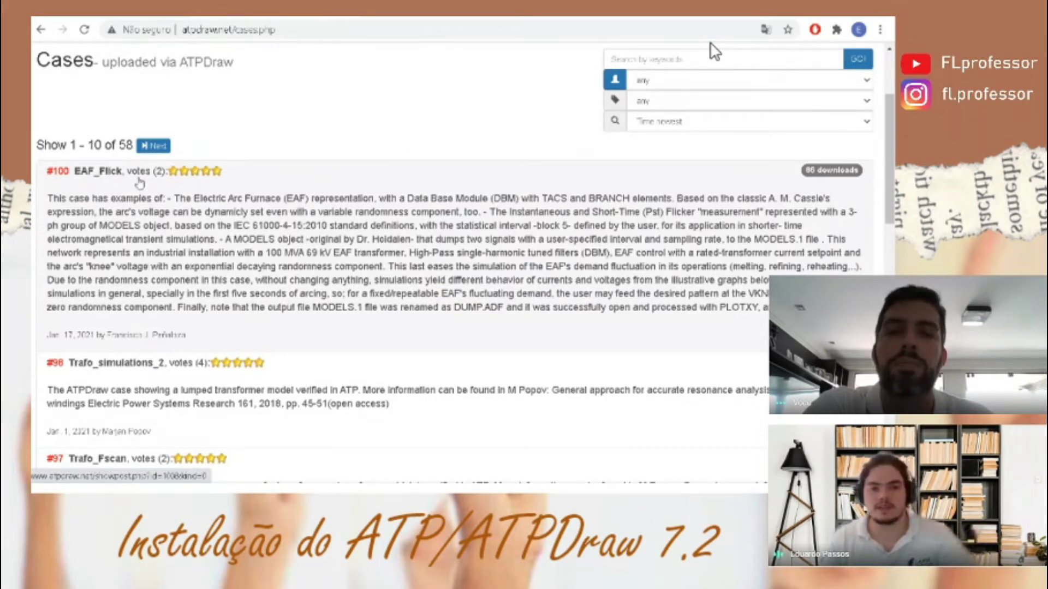
Step: Look through the newest uploaded cases and their circuit image previews on the ATPDraw Cases page
scroll(201, 231, down, 1)
mouse_move(147, 290)
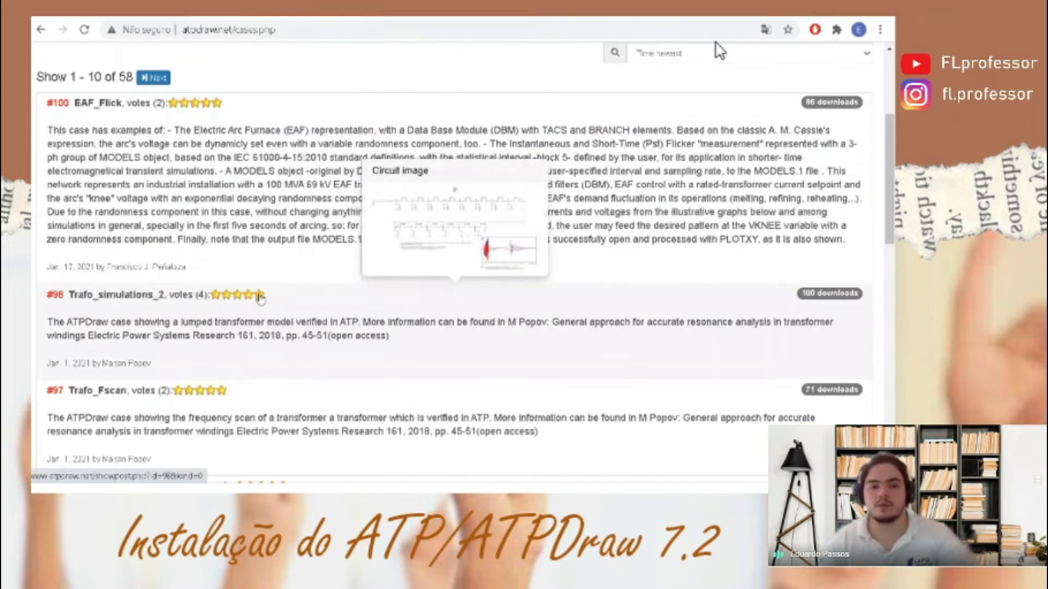
scroll(208, 329, down, 3)
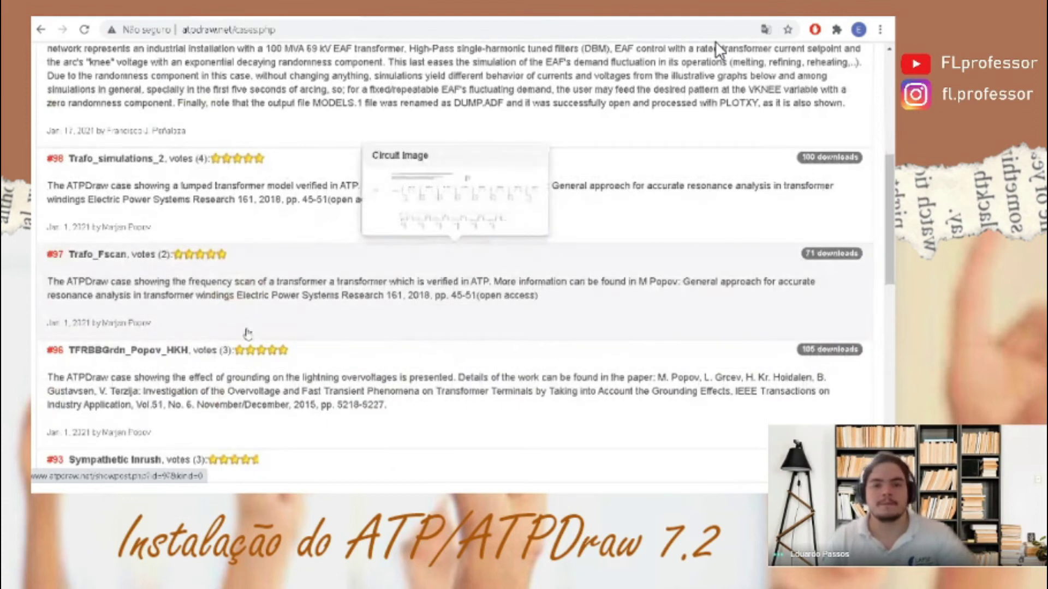
scroll(247, 333, up, 4)
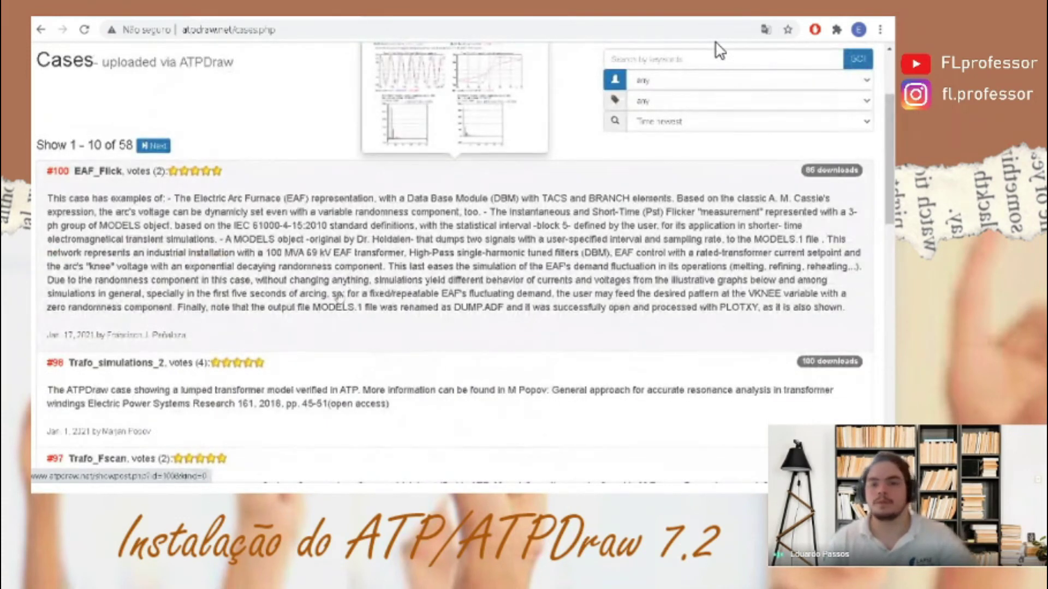
scroll(339, 293, down, 1)
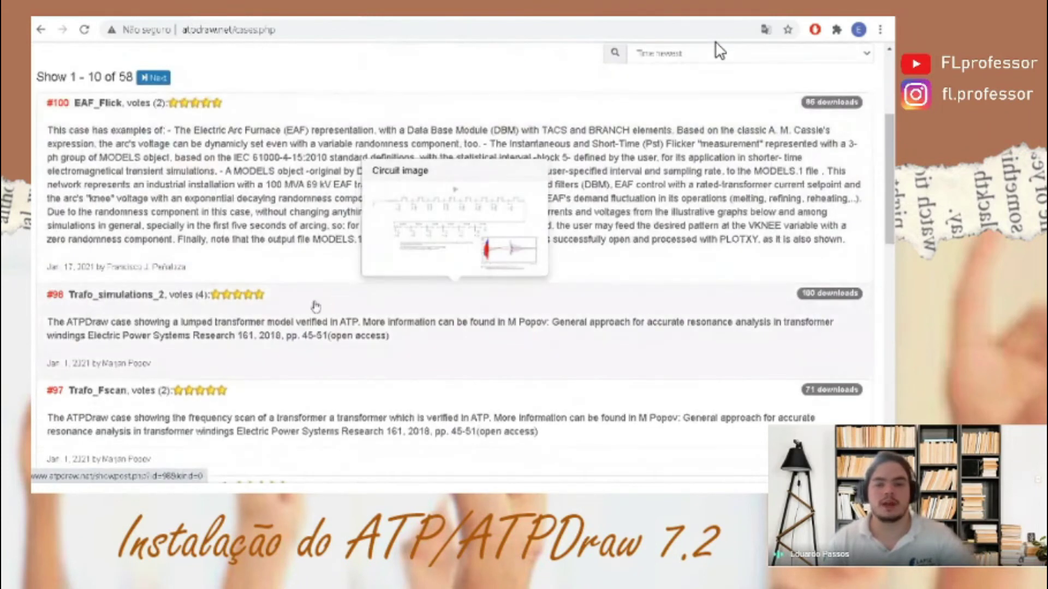
scroll(317, 228, up, 3)
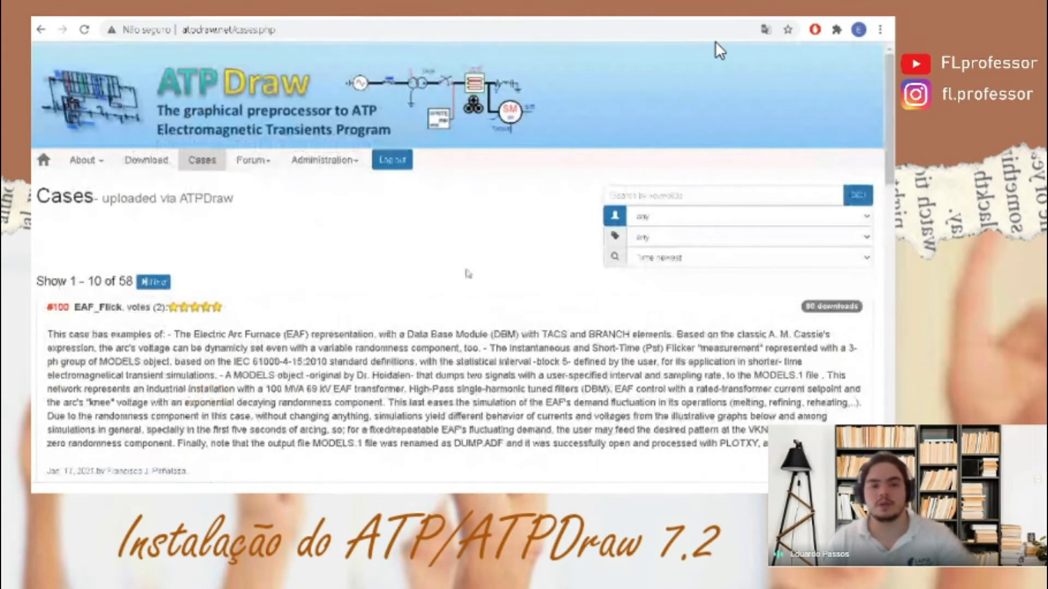
Step: Switch to the ATP7.2 folder in File Explorer and launch the InstATP126 application
mouse_move(453, 483)
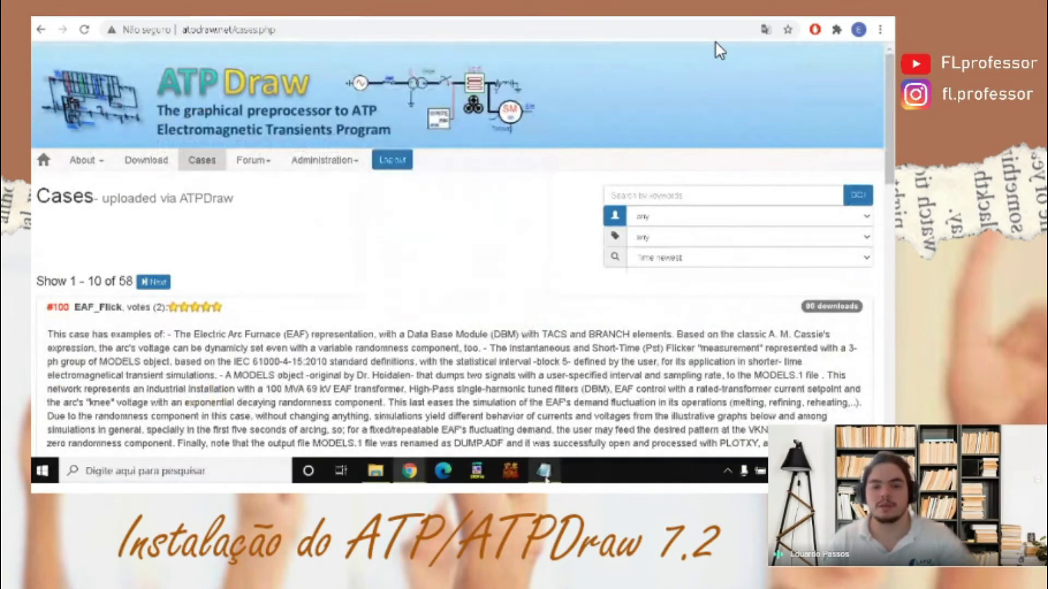
click(376, 470)
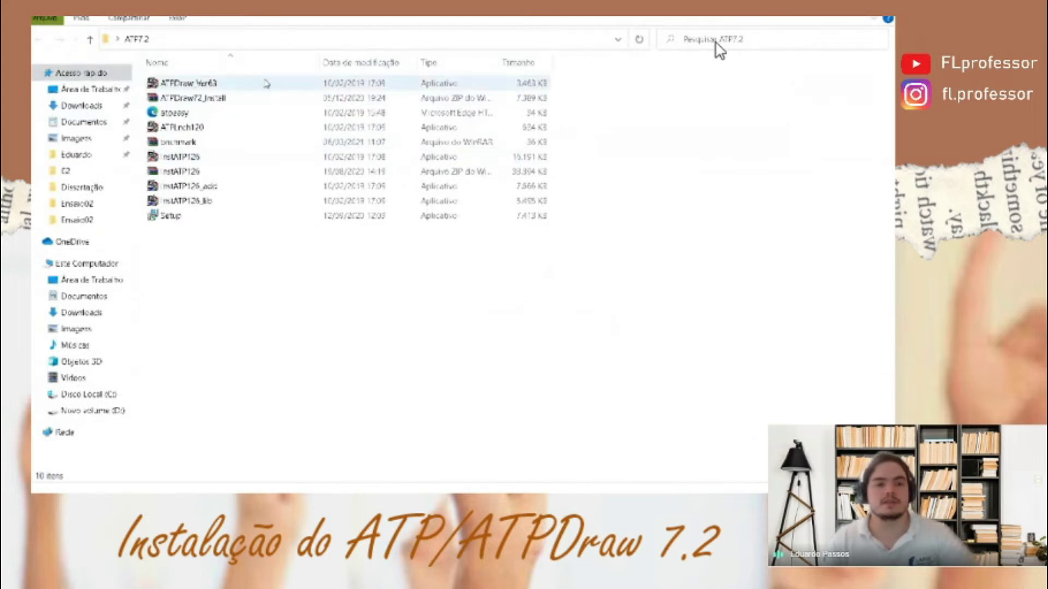
click(234, 98)
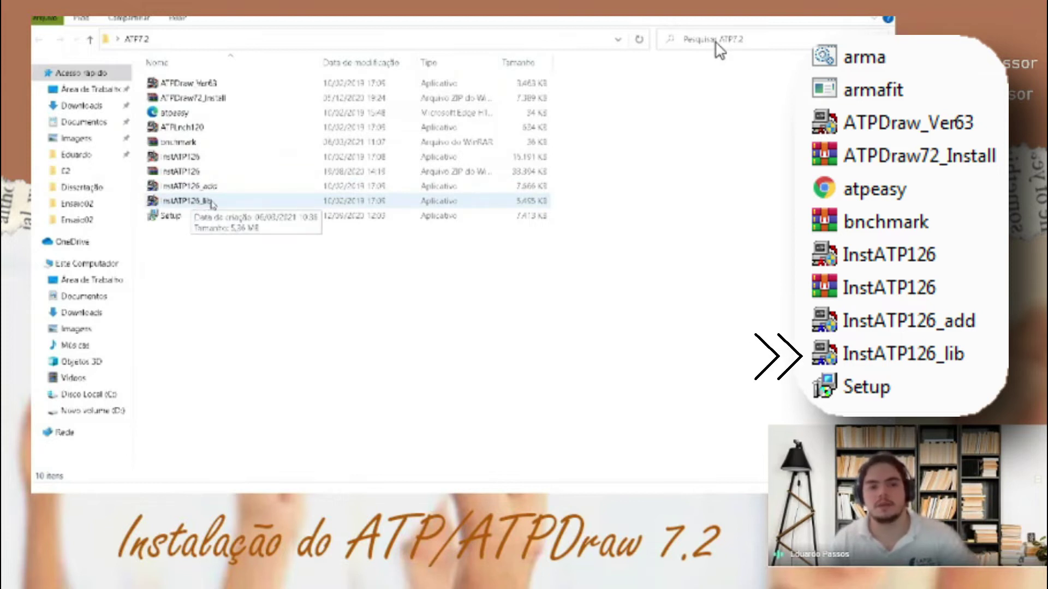
click(198, 158)
double_click(215, 165)
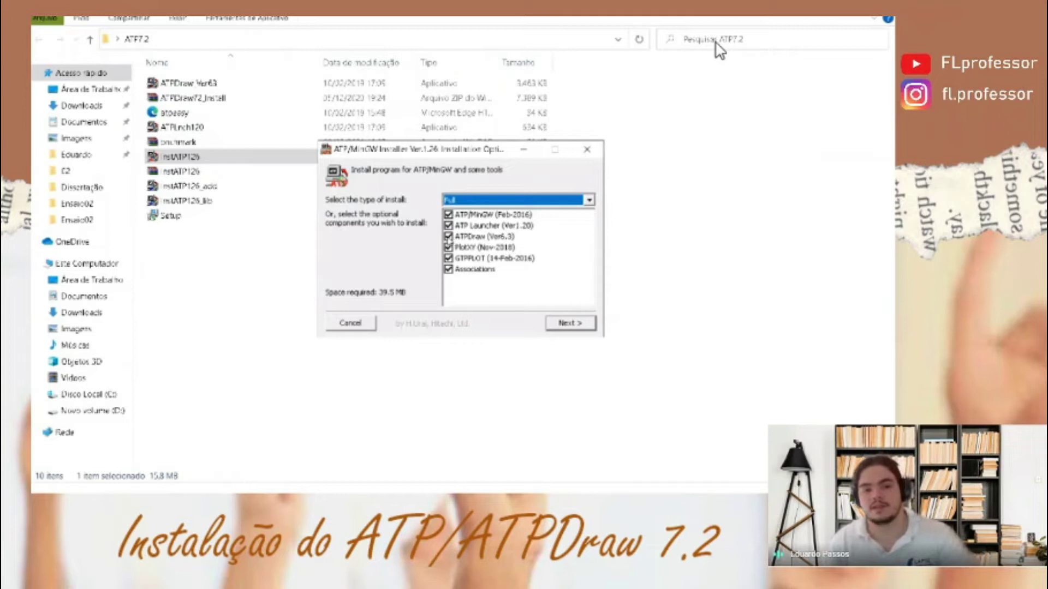
Step: Install ATP/MinGW into D:\ATP with the ATPDraw (Ver6.3) component excluded, and close the finished installer
click(448, 236)
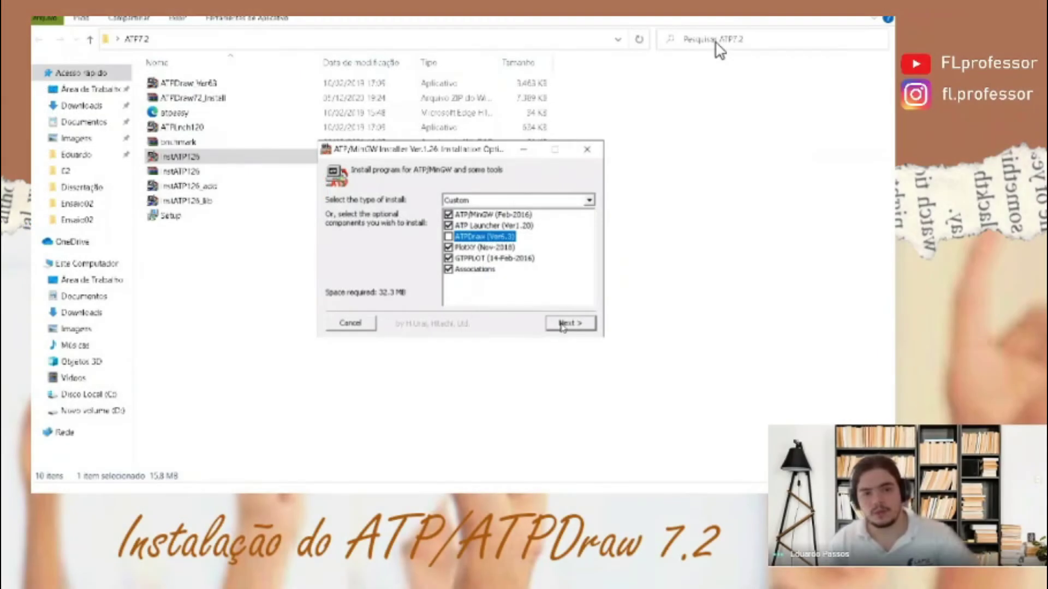
click(654, 409)
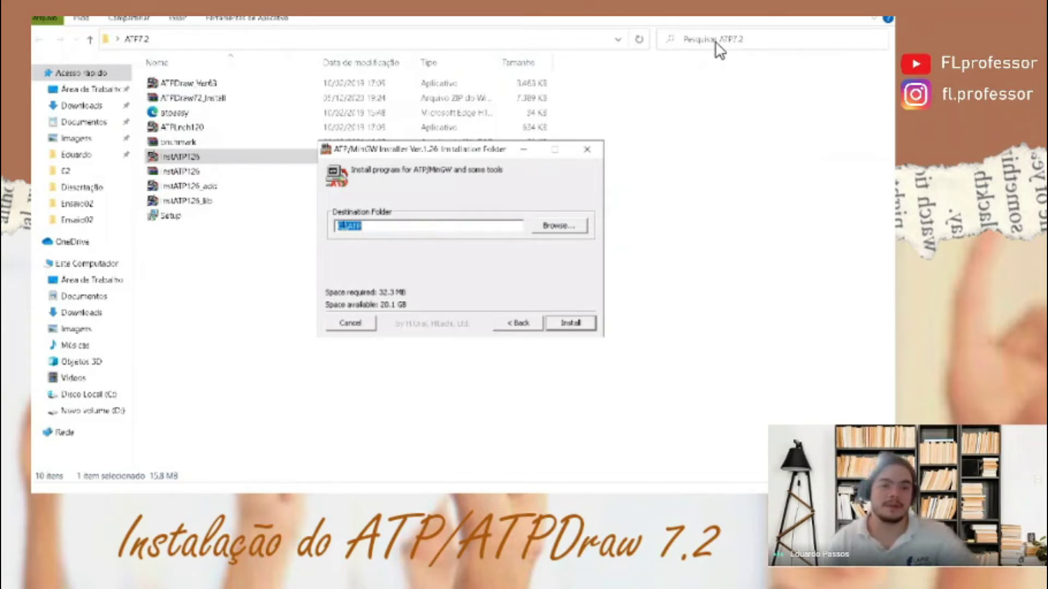
click(341, 226)
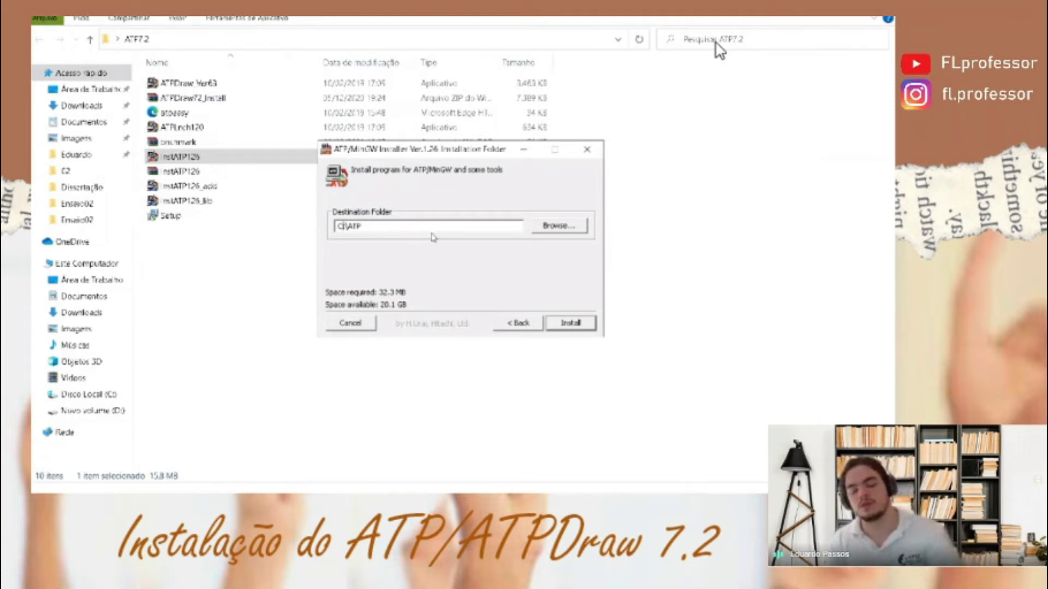
key(Home)
key(Delete)
text(D)
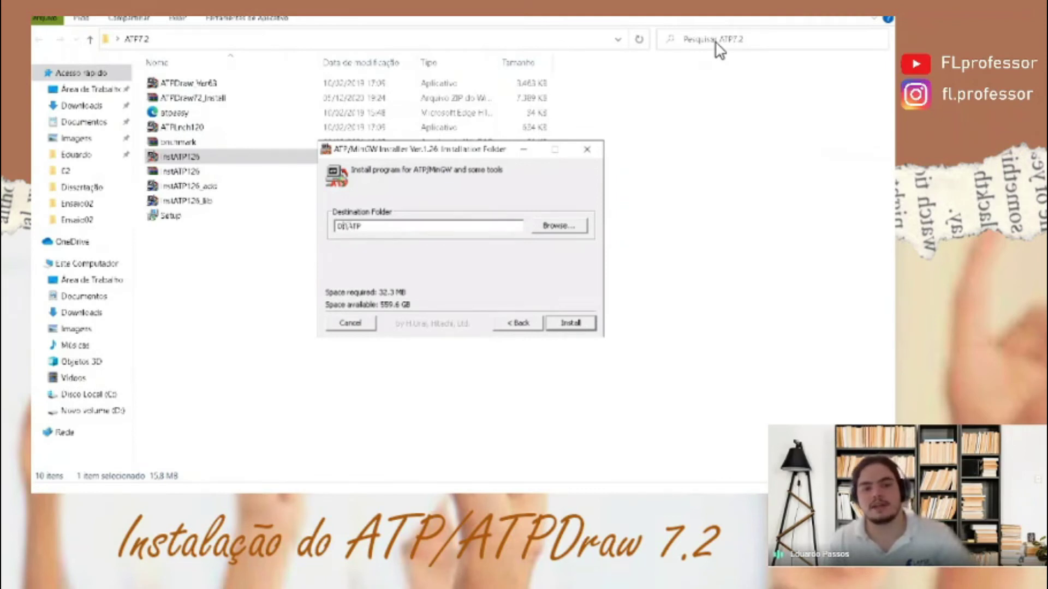
click(573, 325)
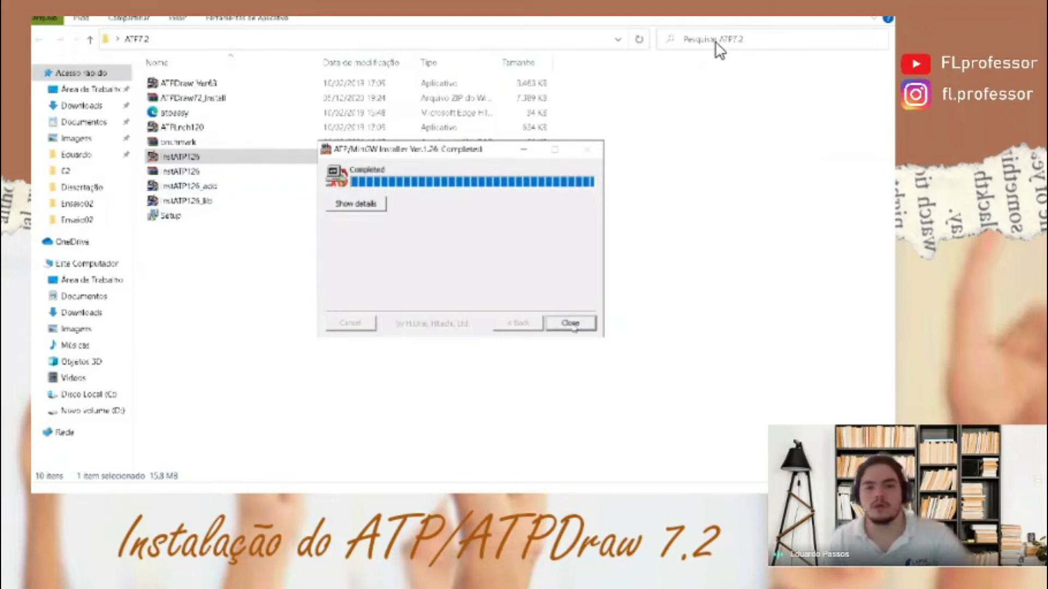
click(570, 323)
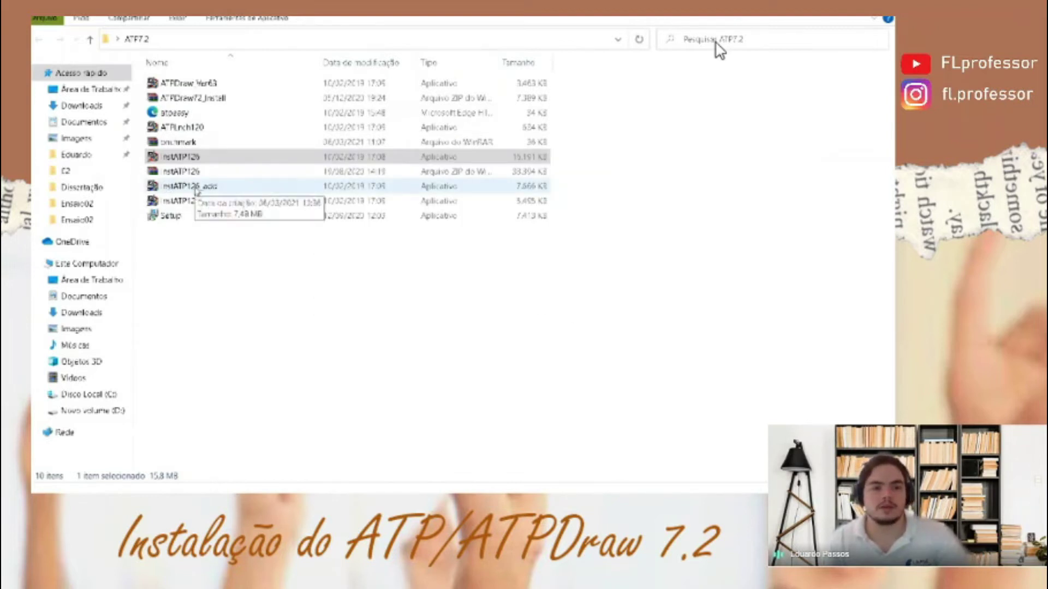
Step: Run InstATP126_add to install the optional ATP/MinGW components, and close its installer
click(205, 190)
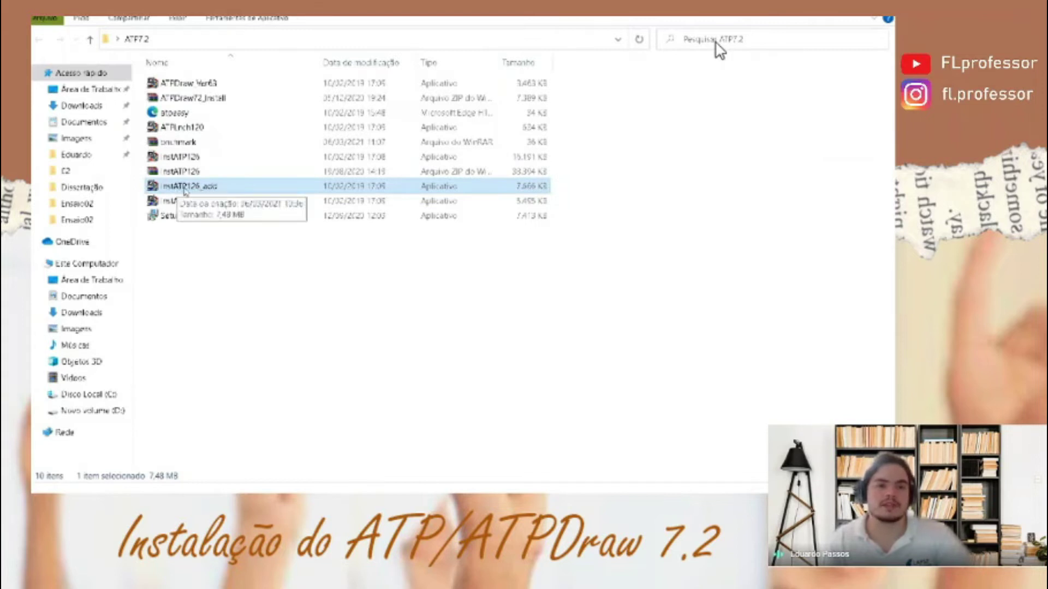
double_click(208, 190)
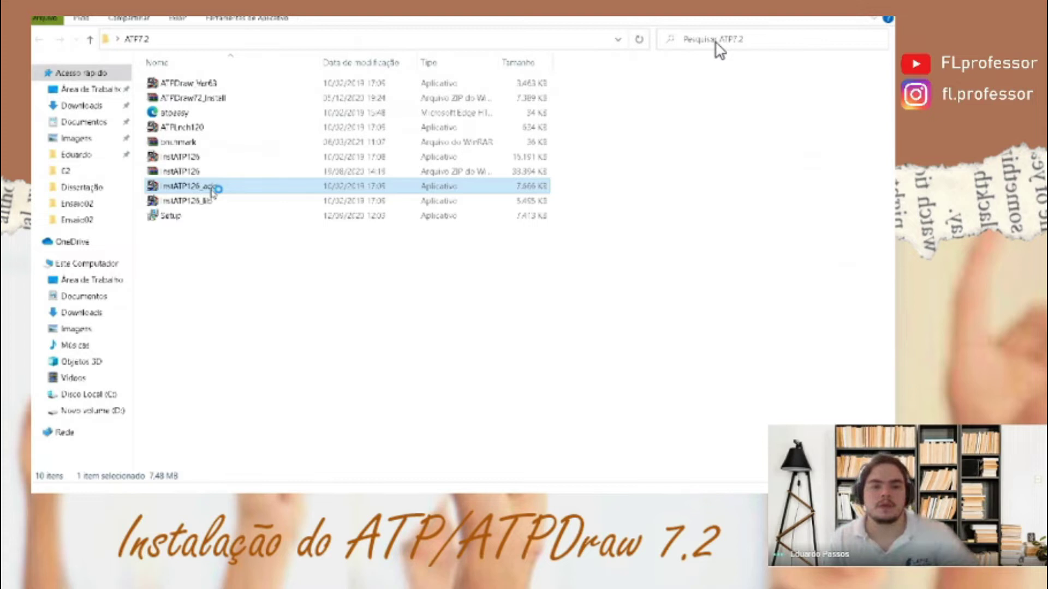
click(561, 324)
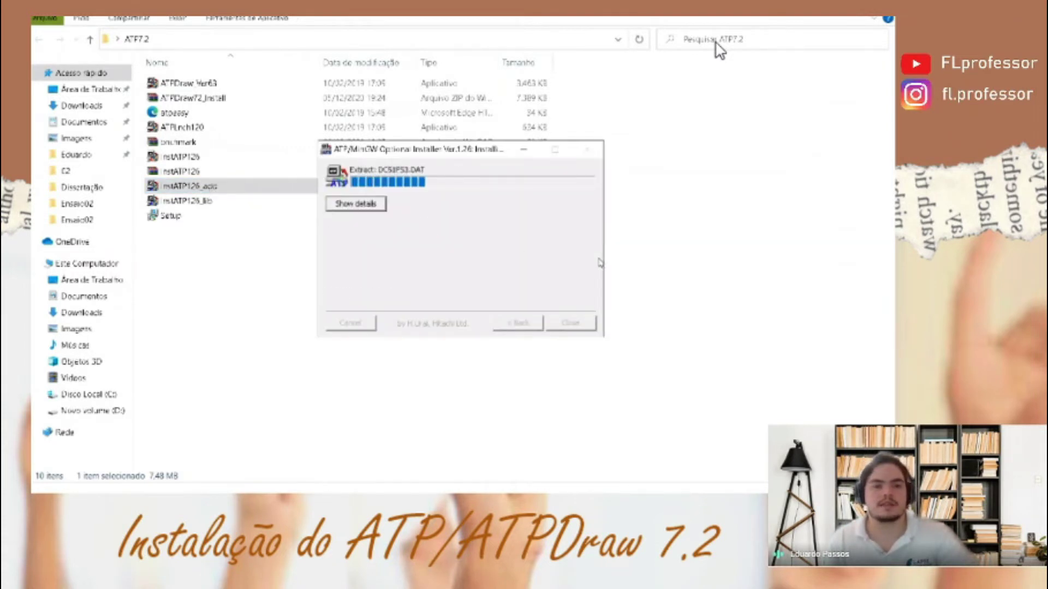
click(578, 327)
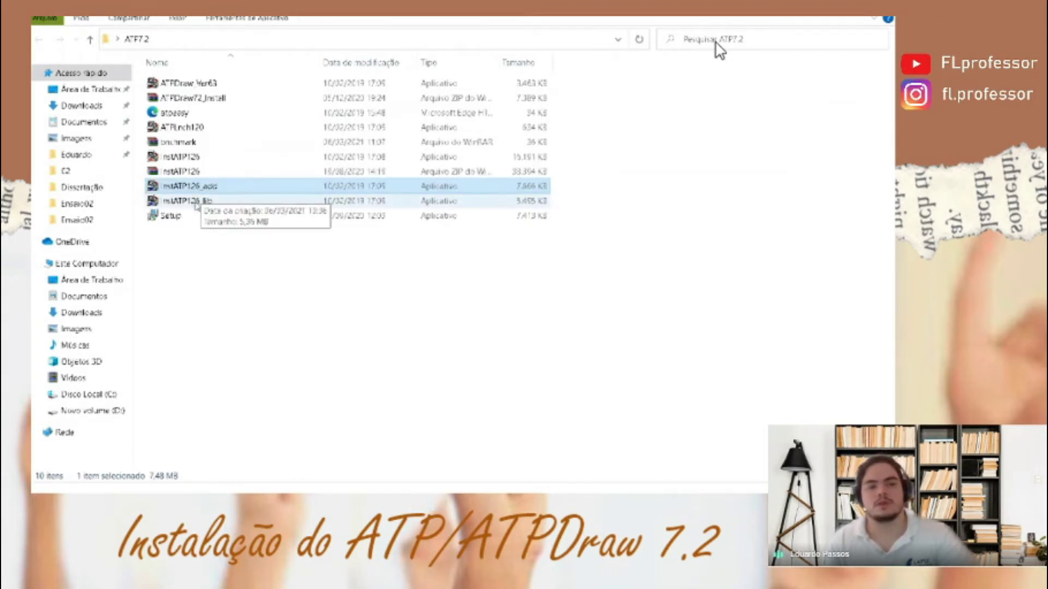
Step: Run InstATP126_lib to install the ATP/MinGW libmingw library, and close its installer
double_click(196, 202)
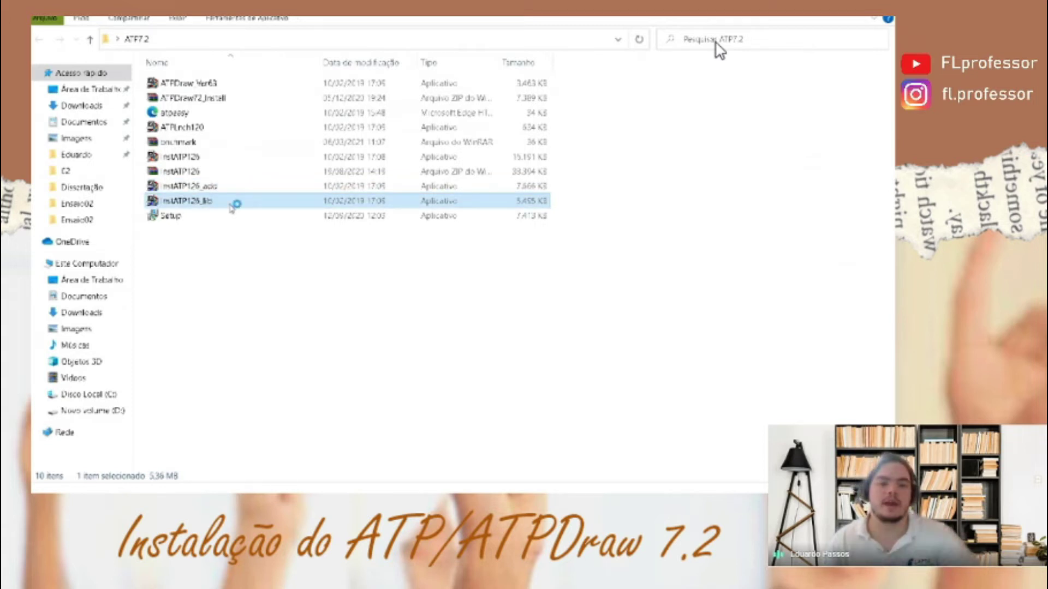
click(561, 323)
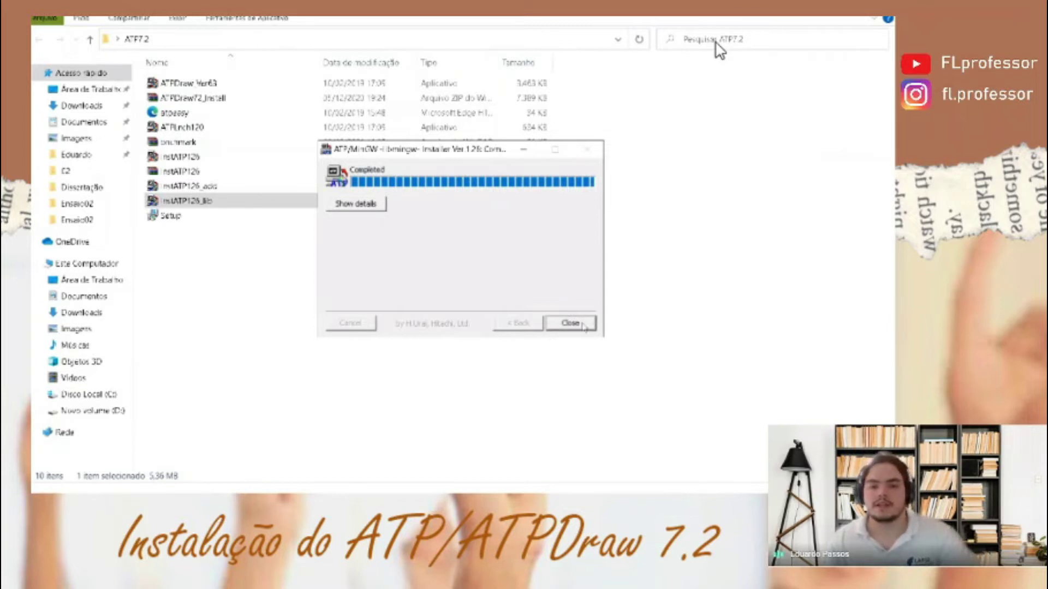
click(582, 325)
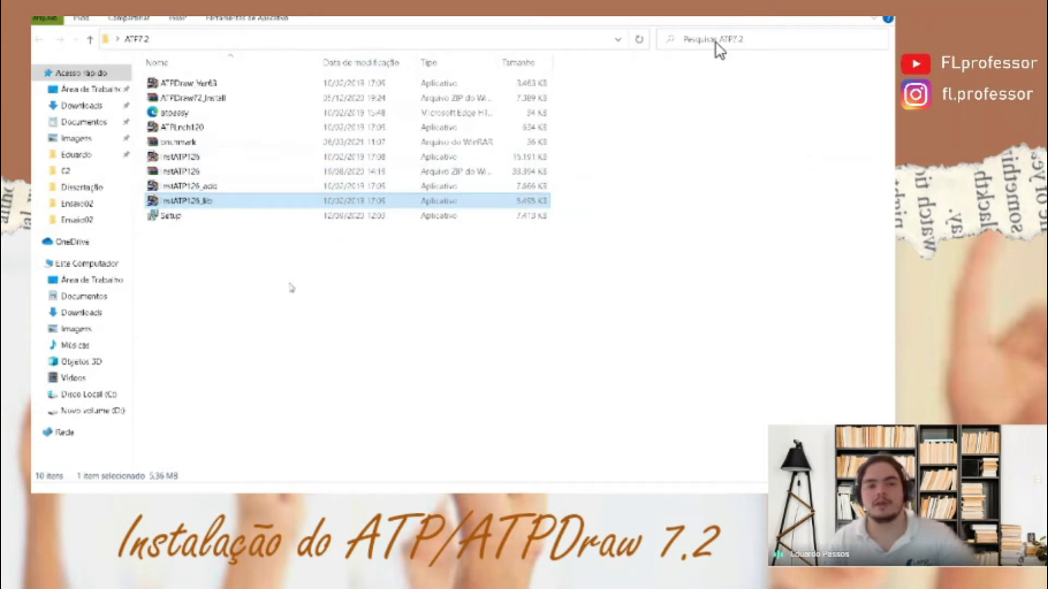
Step: Delete the atpdraw folder from the ATP folder on drive D
click(88, 265)
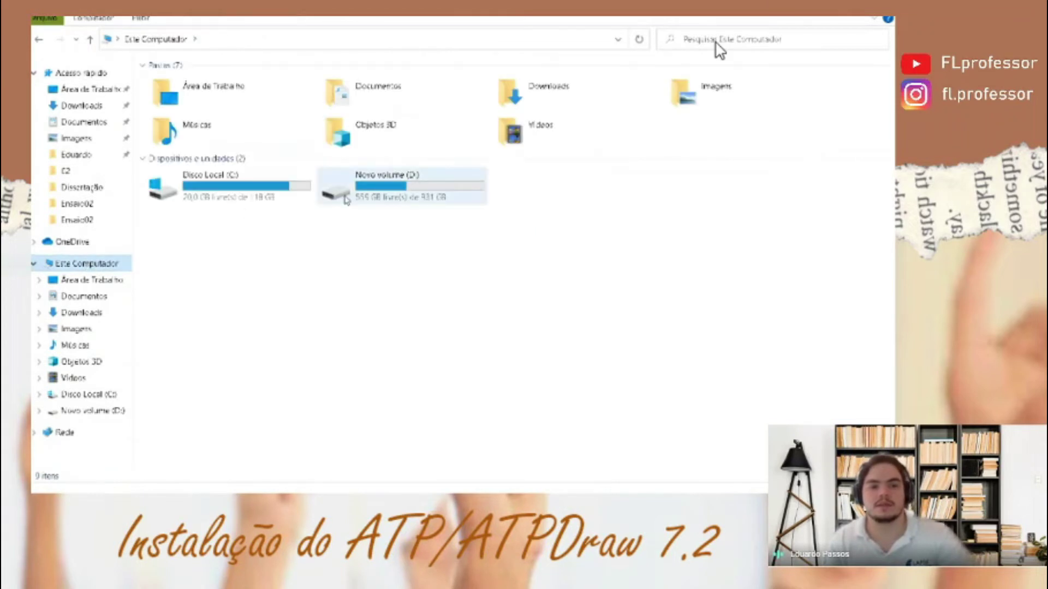
click(391, 189)
double_click(390, 190)
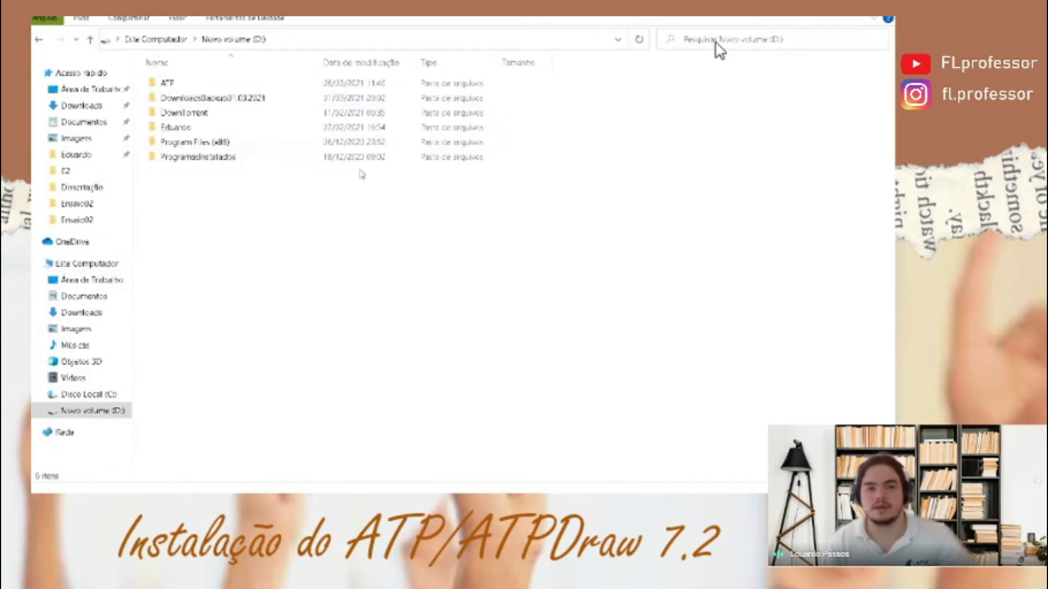
click(179, 88)
double_click(179, 87)
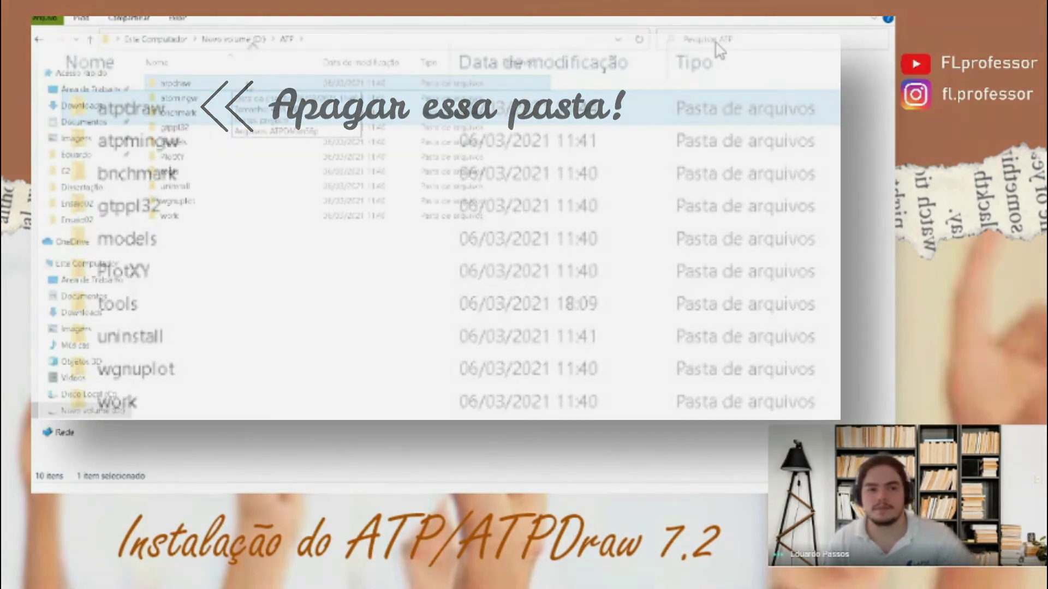
key(Delete)
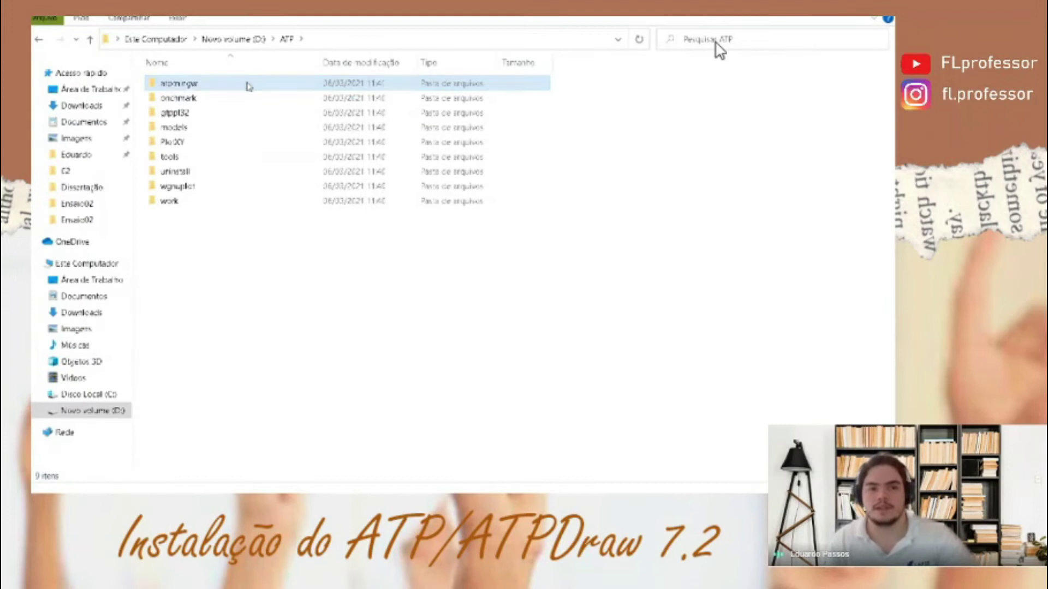
Step: Return to the ATP7.2 folder and launch the ATPDraw 7.2 Setup application
click(39, 40)
click(39, 42)
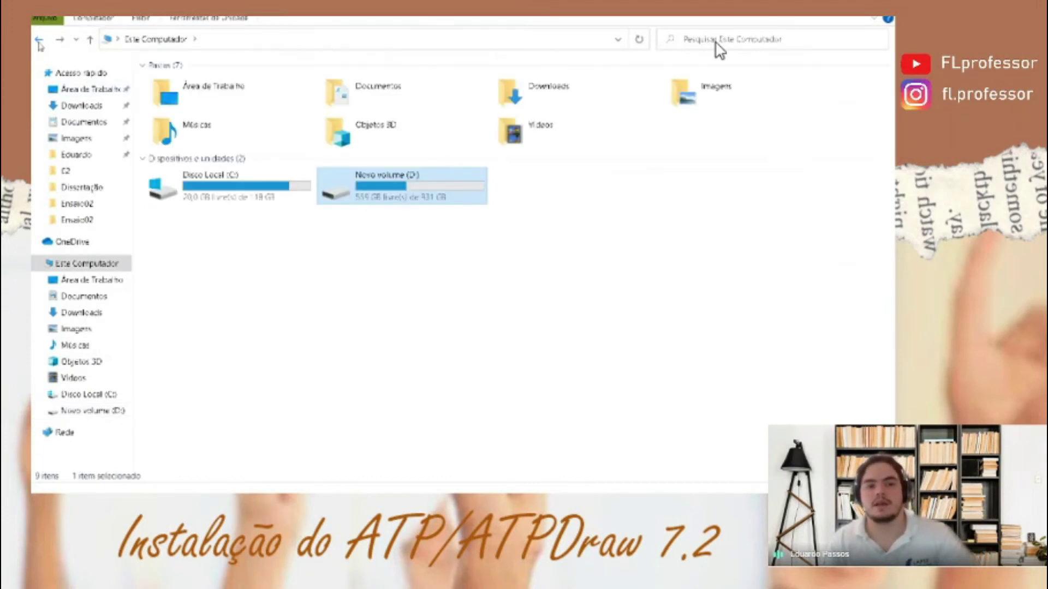
click(38, 41)
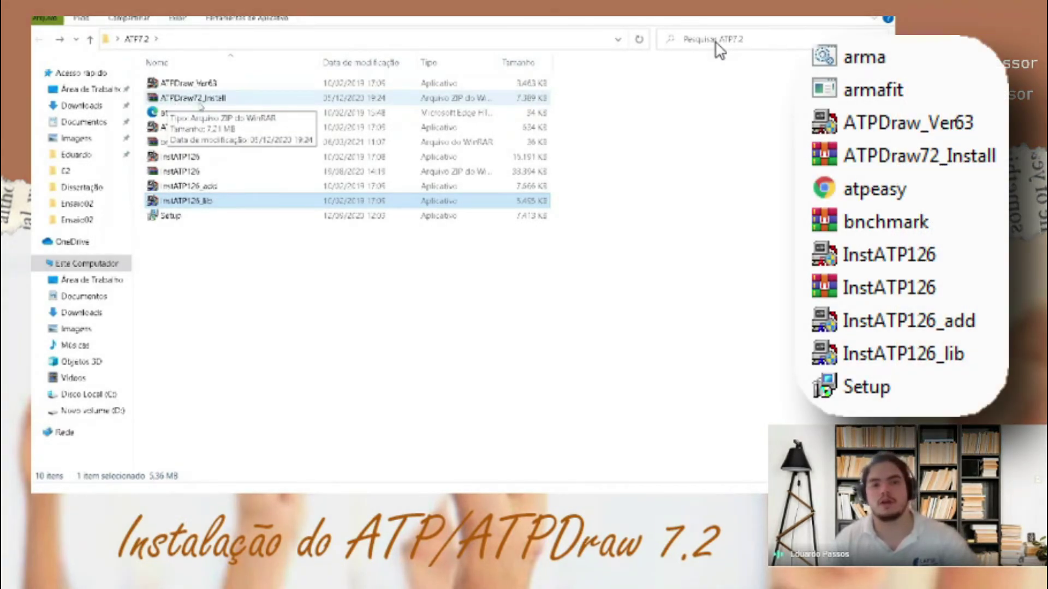
click(175, 217)
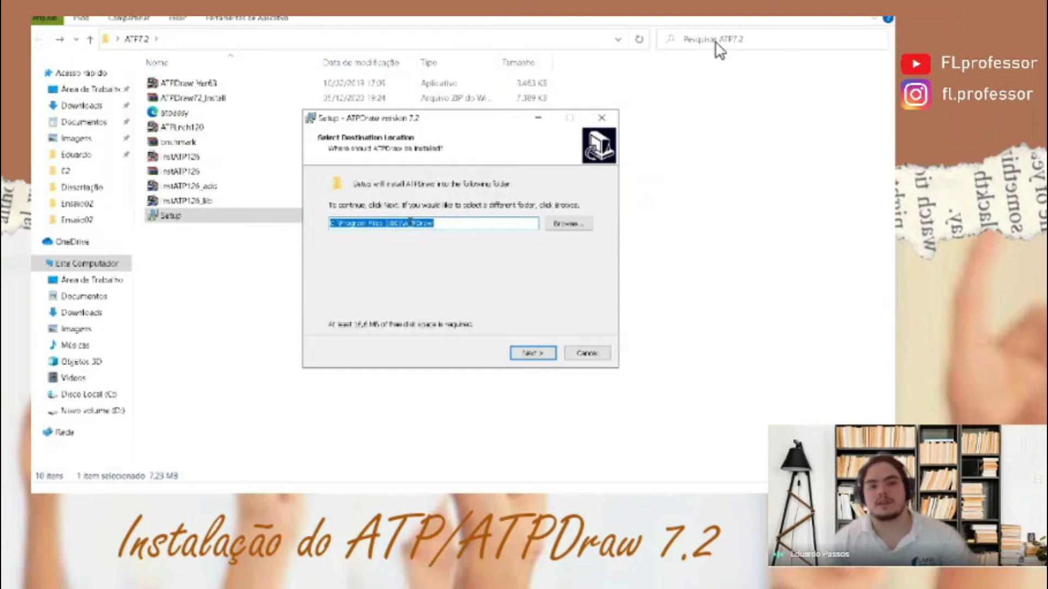
Step: Set the ATPDraw installation destination to D:\ATP\ATPDraw72
click(569, 224)
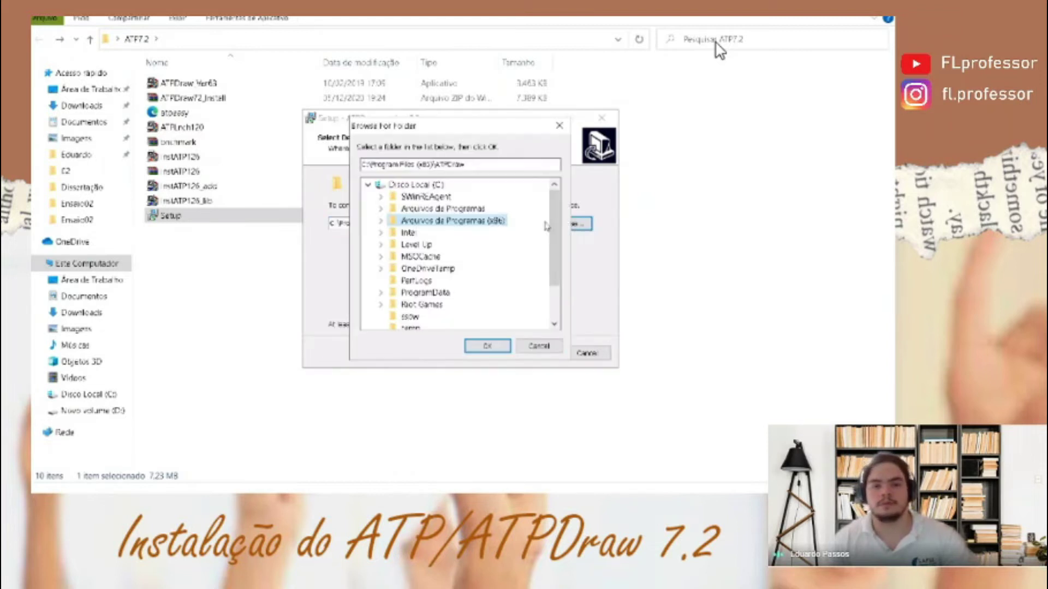
click(369, 187)
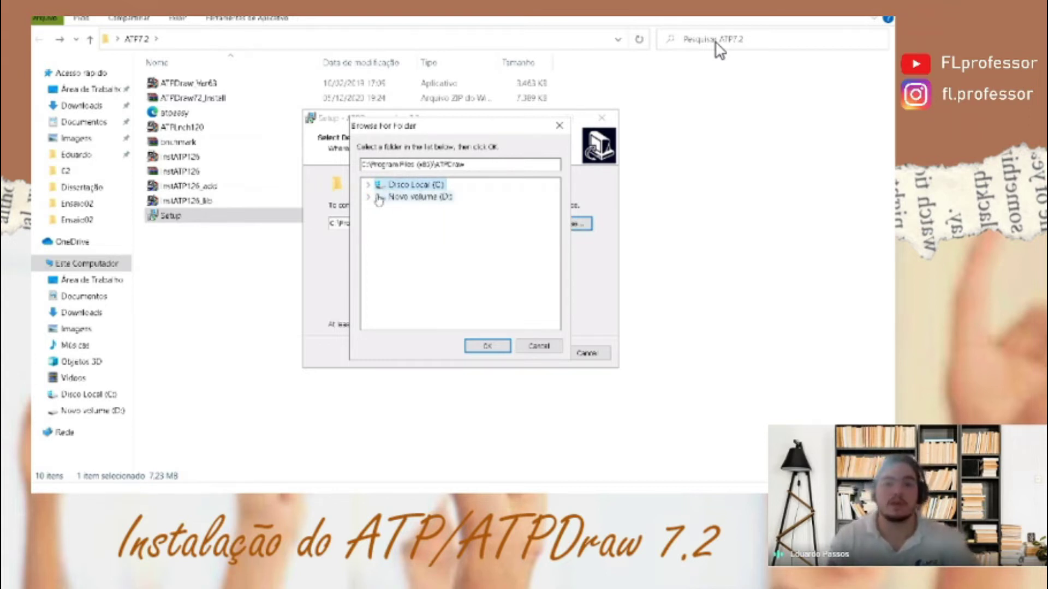
click(377, 198)
click(405, 210)
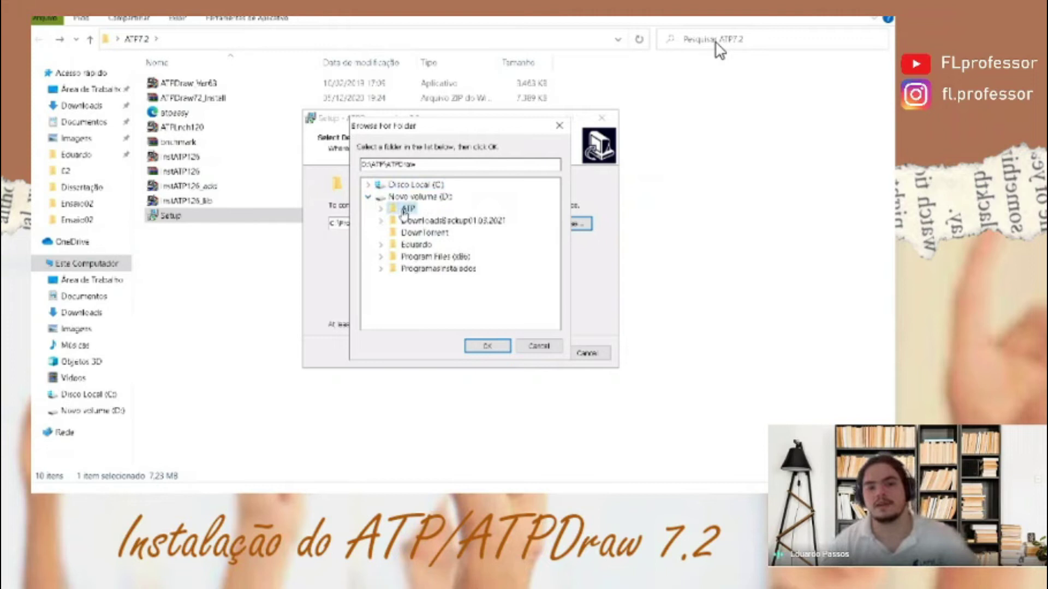
click(488, 347)
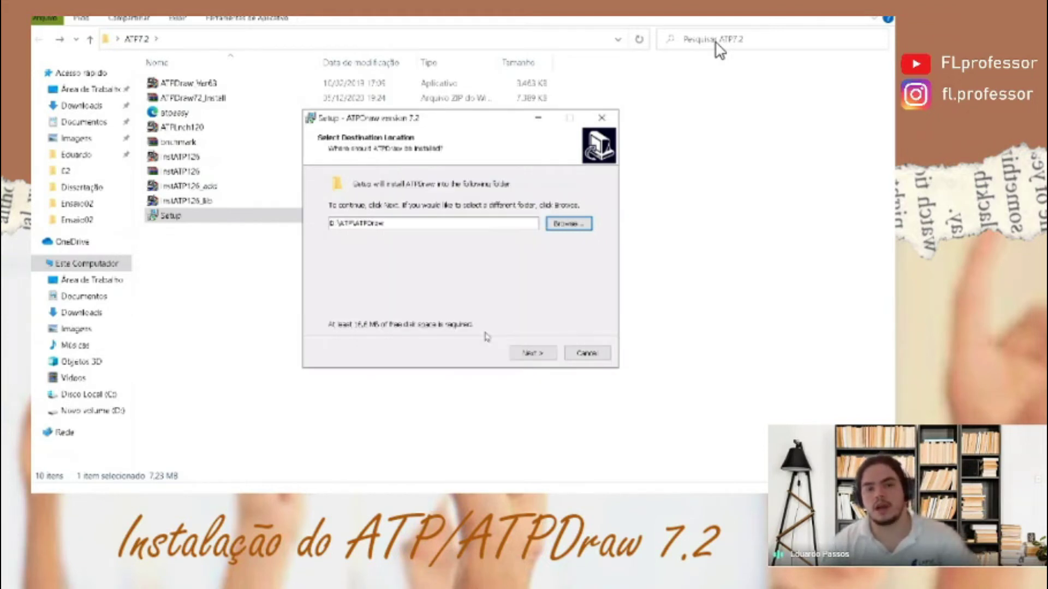
click(392, 224)
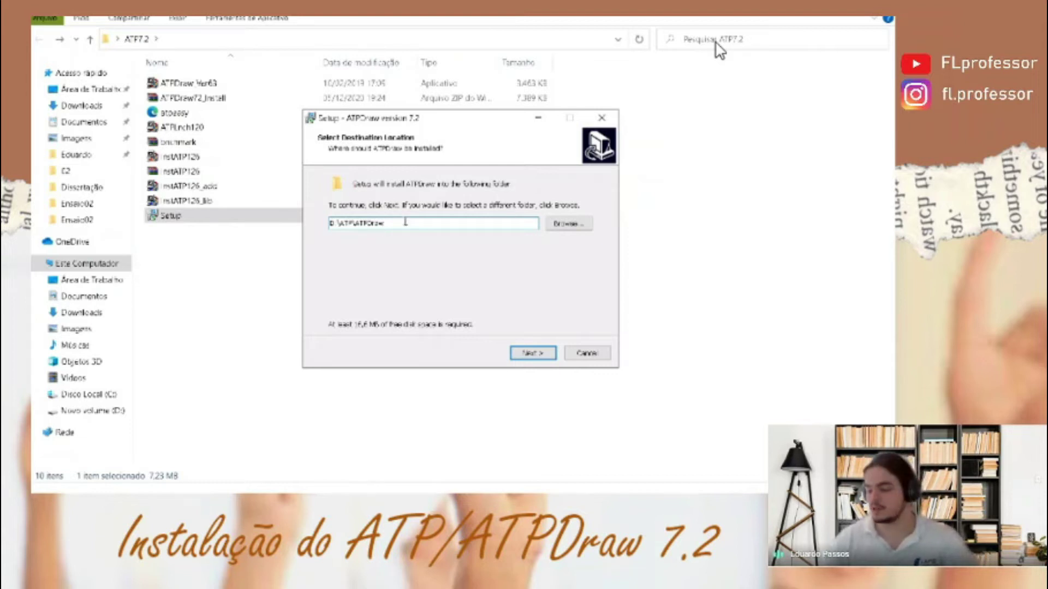
text(72)
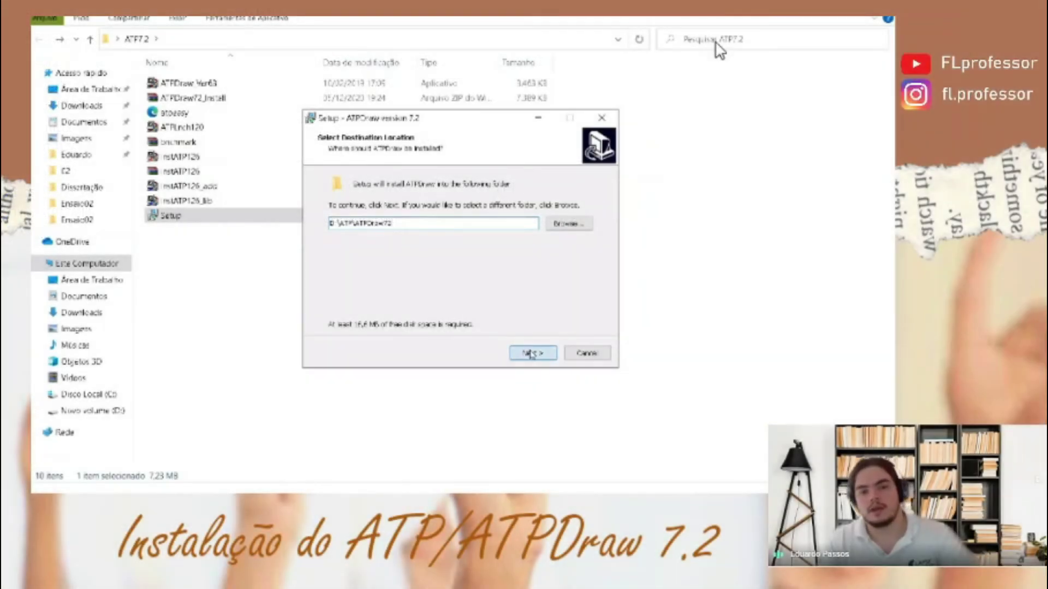
Step: Install ATPDraw 7.2 with a desktop shortcut and finish the setup without launching the program
click(531, 354)
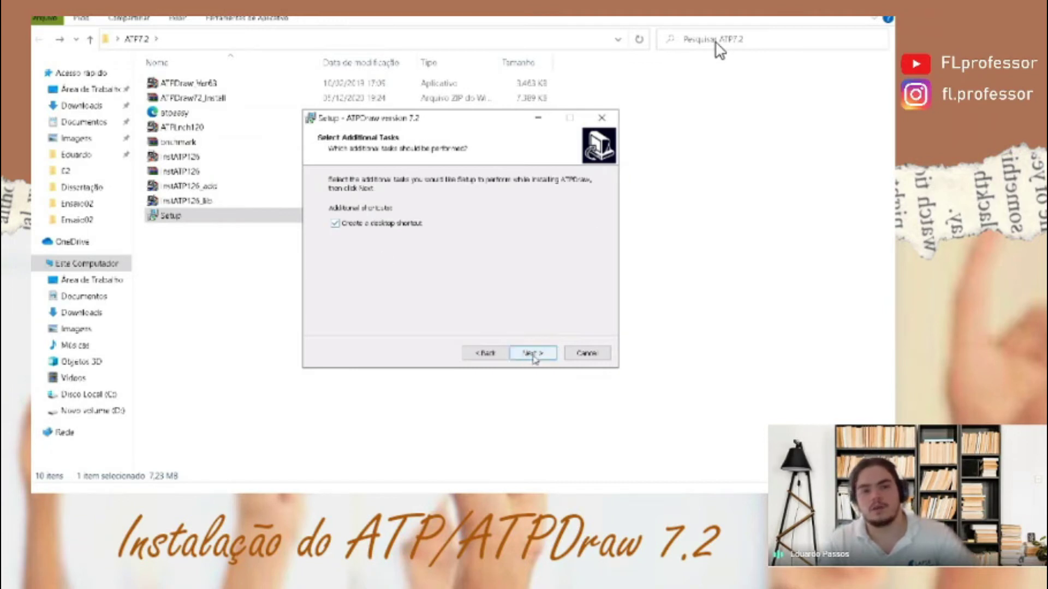
click(533, 355)
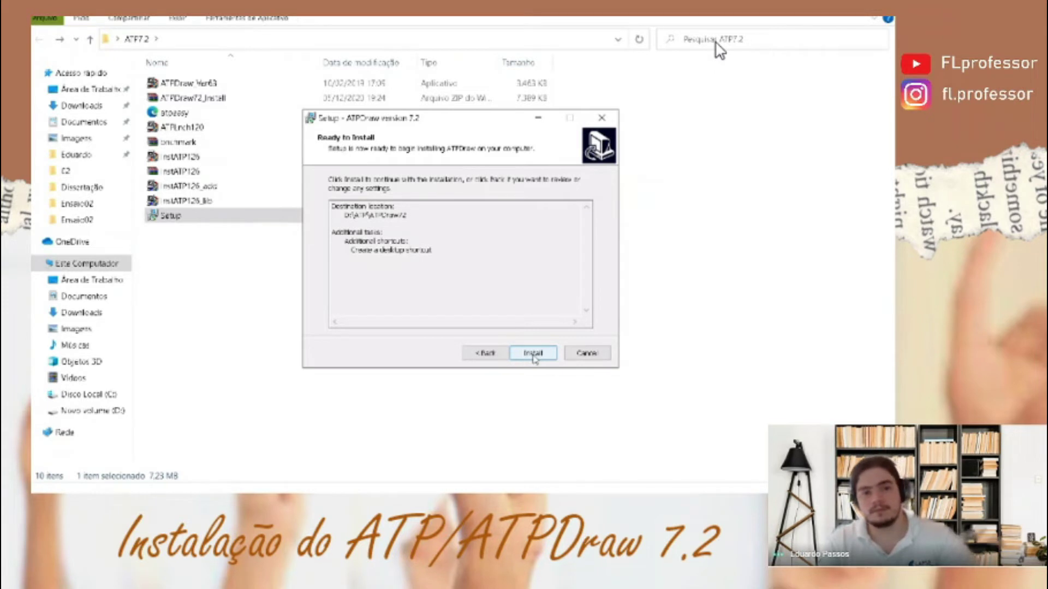
click(533, 354)
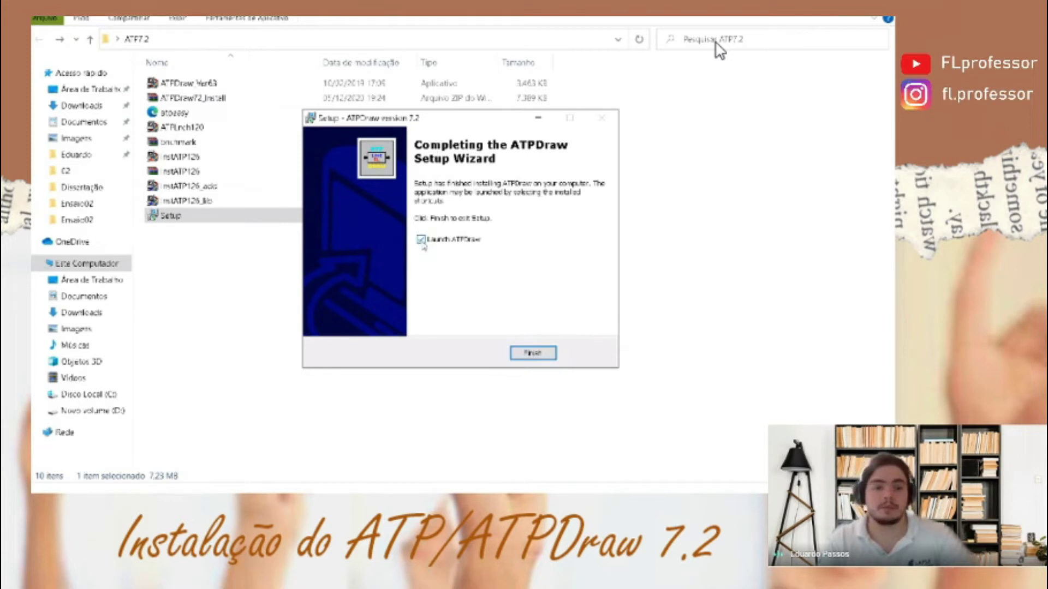
click(422, 240)
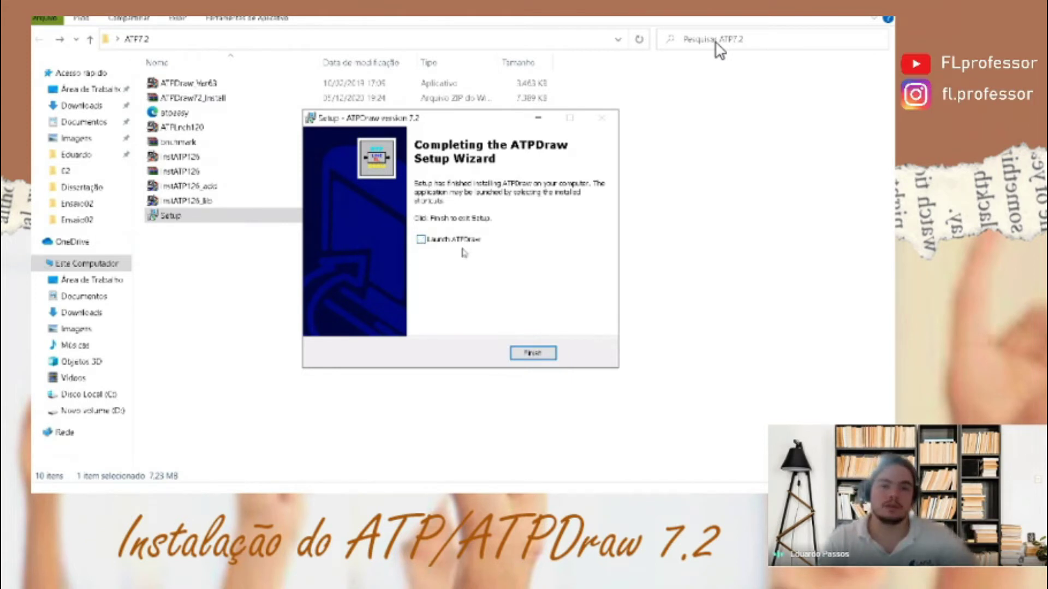
click(534, 355)
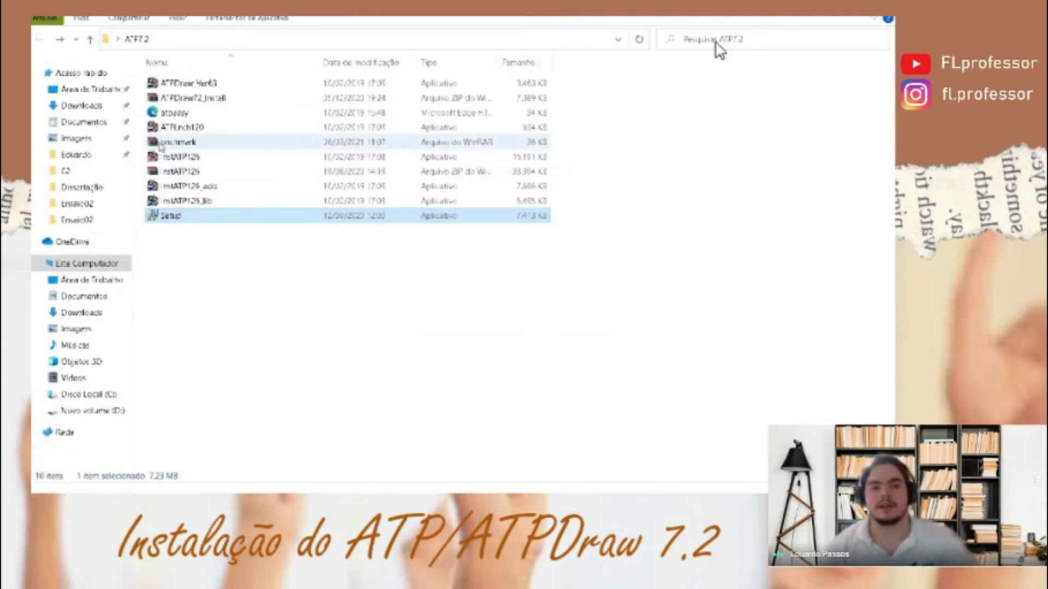
Step: Extract the bnchmark archive directly into the ATP7.2 folder
click(184, 147)
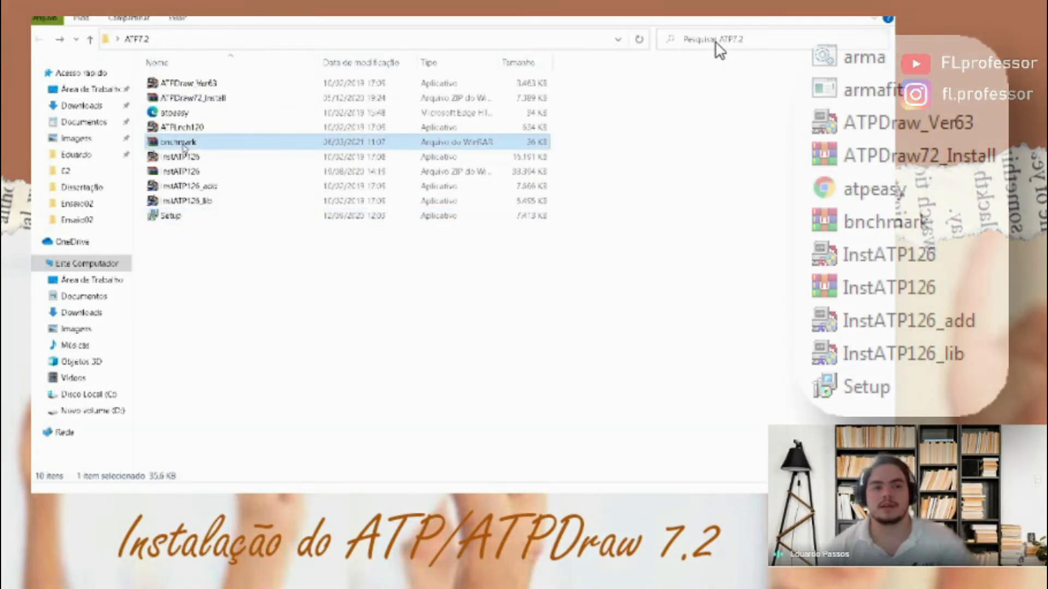
right_click(184, 148)
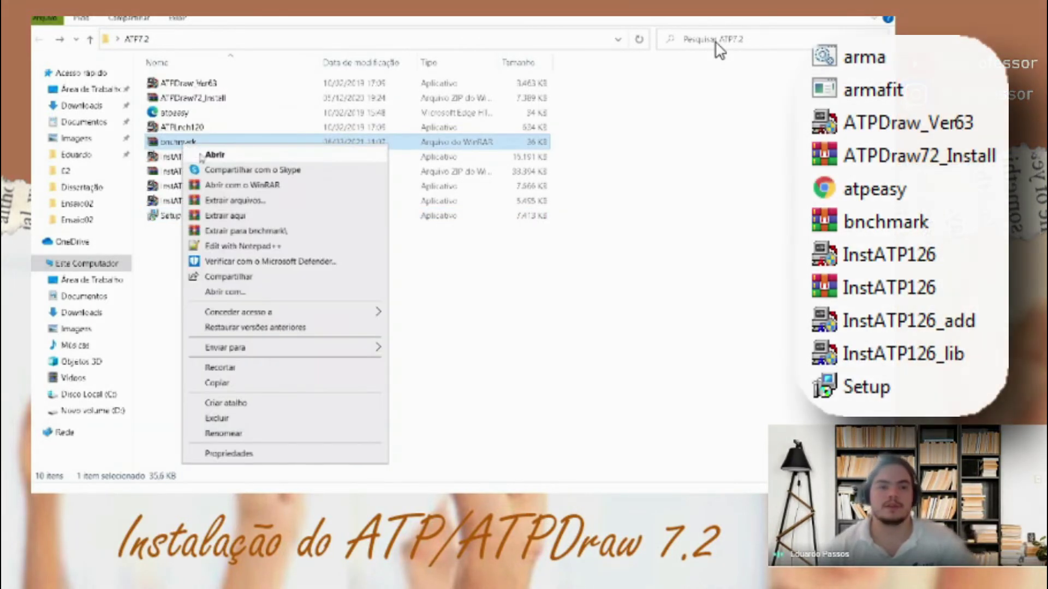
click(232, 217)
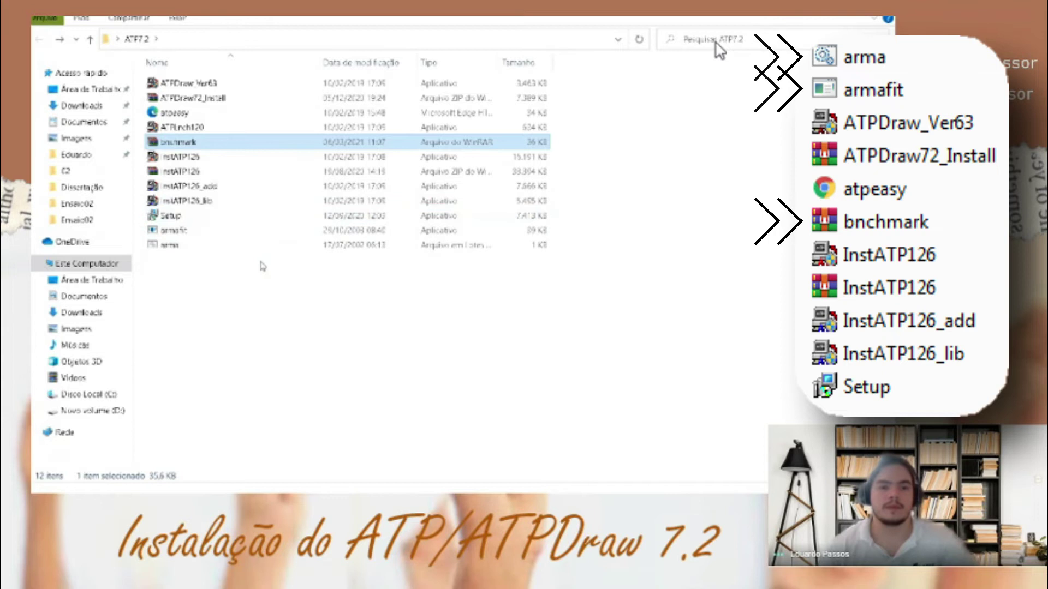
Step: Copy the extracted arma and armafit files into the D:\ATP\tools folder
drag(227, 287, 169, 229)
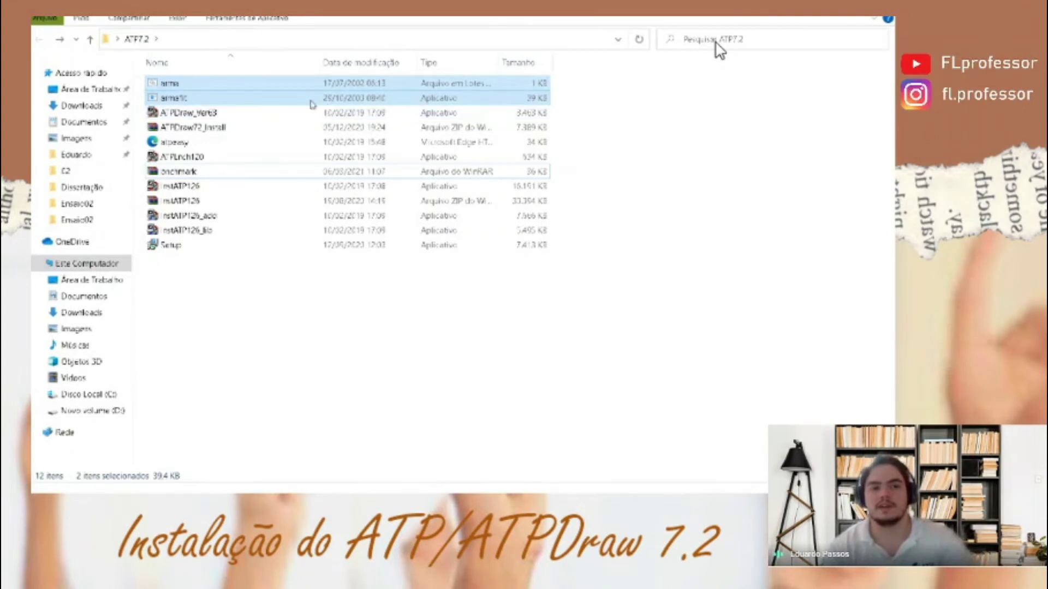
click(95, 268)
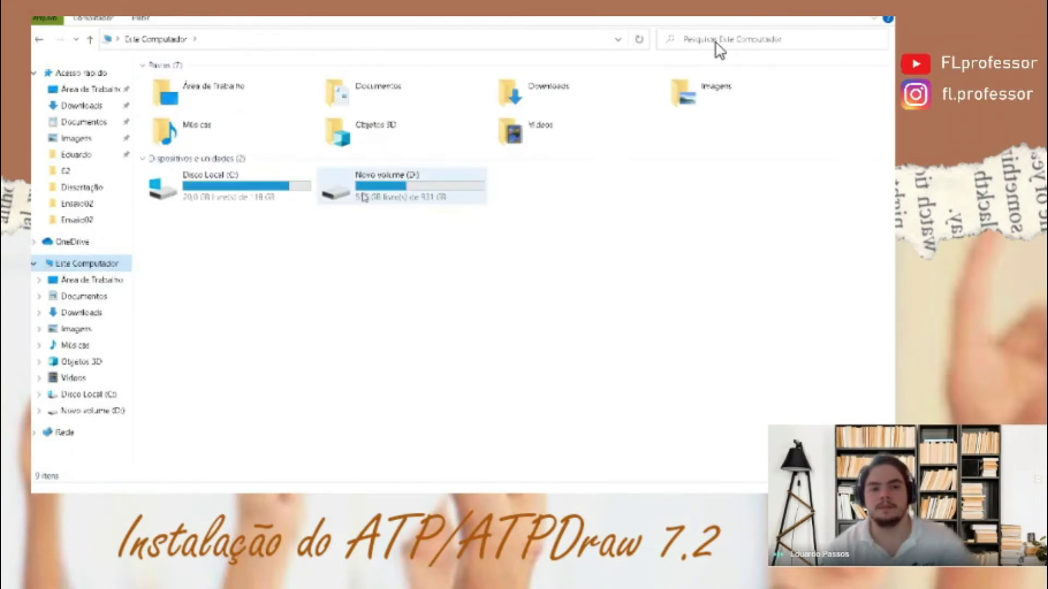
double_click(371, 183)
double_click(185, 87)
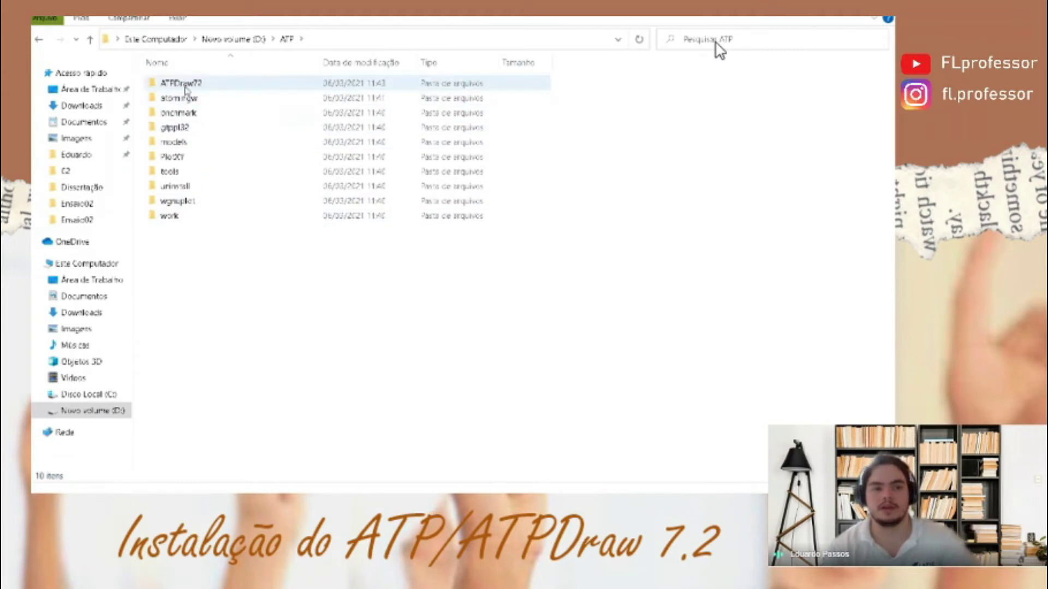
double_click(187, 173)
key(ctrl+v)
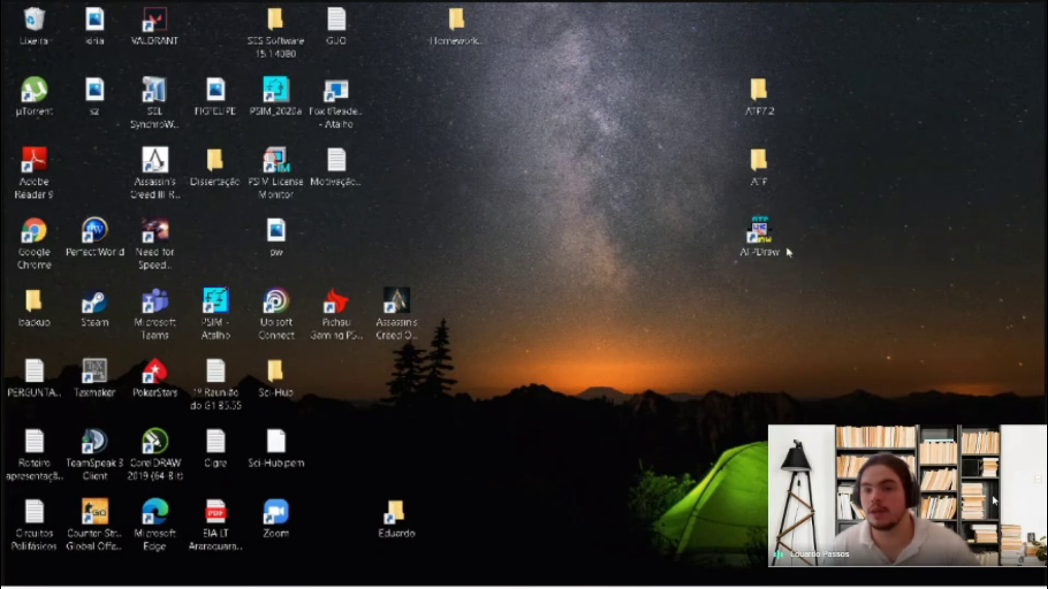
Step: Launch ATPDraw from the desktop in a maximized window and open the Preferences section of its options
double_click(770, 243)
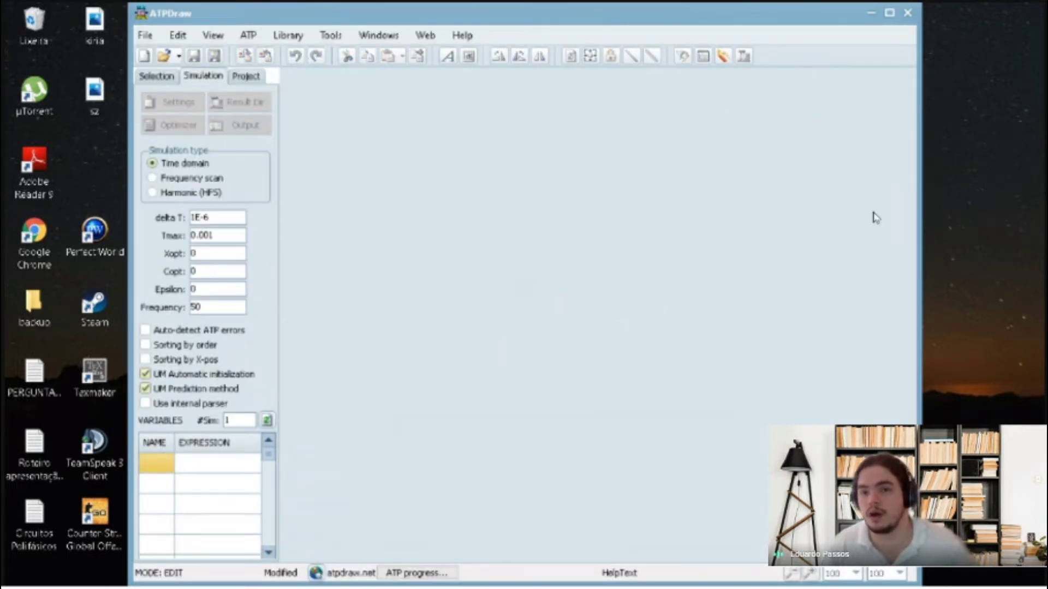
click(891, 16)
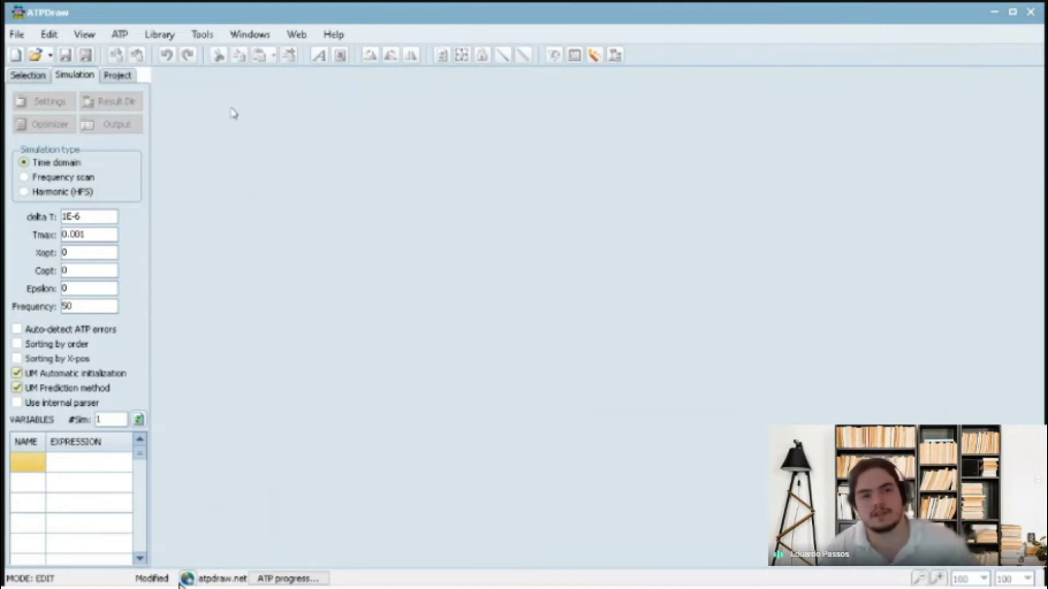
click(203, 38)
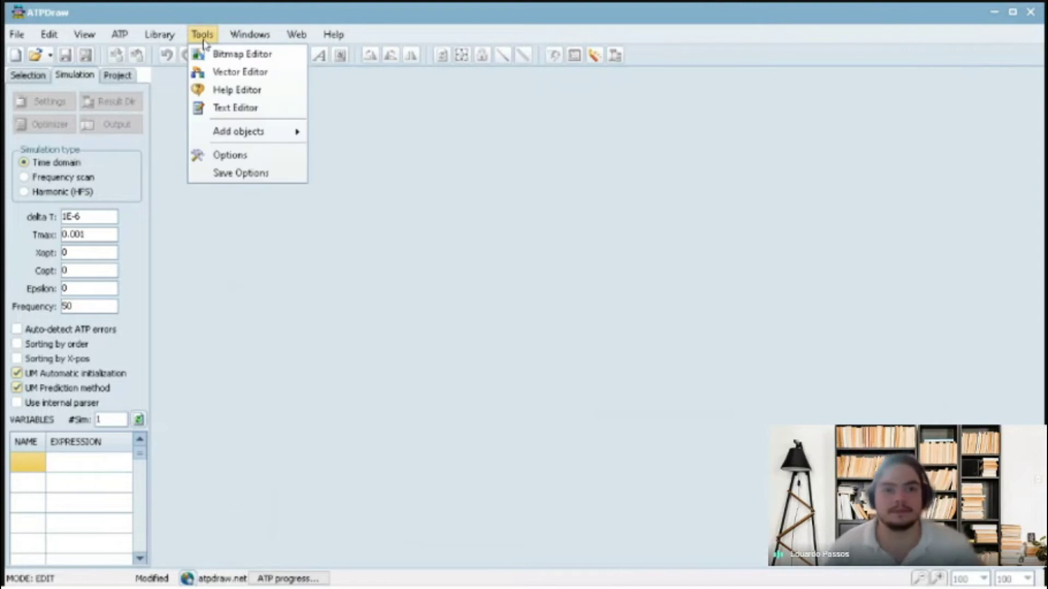
click(218, 158)
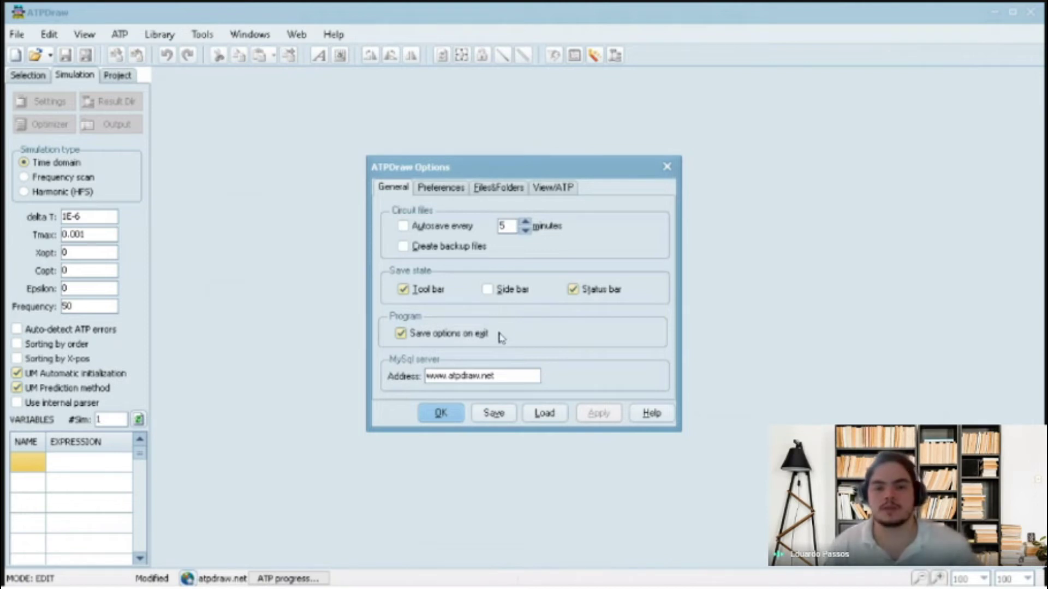
click(442, 192)
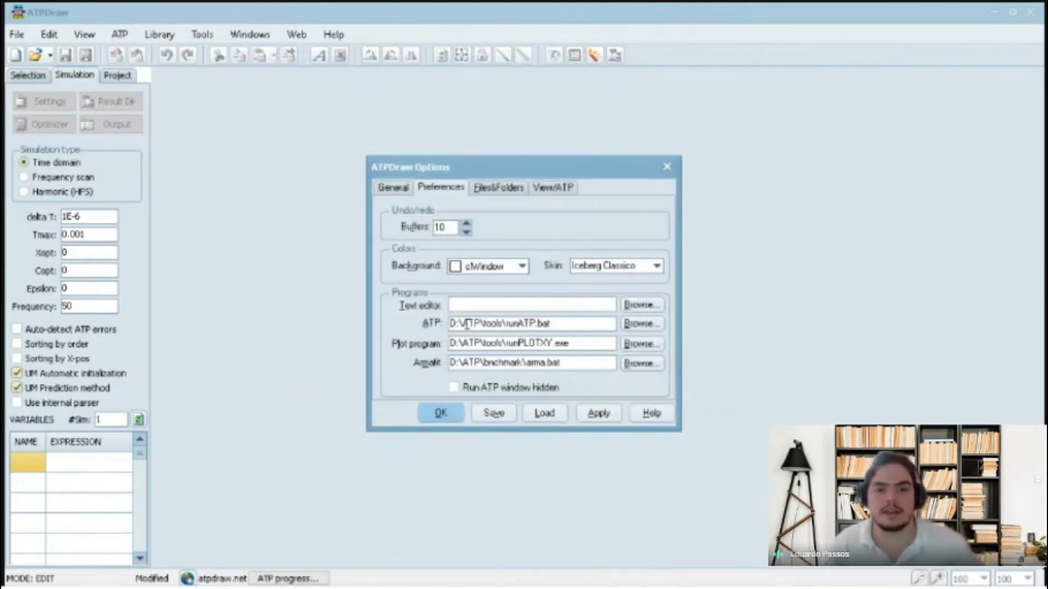
Step: Check the file paths assigned to the ATP and Plot program entries by browsing their target folders without changing them
drag(481, 323, 504, 323)
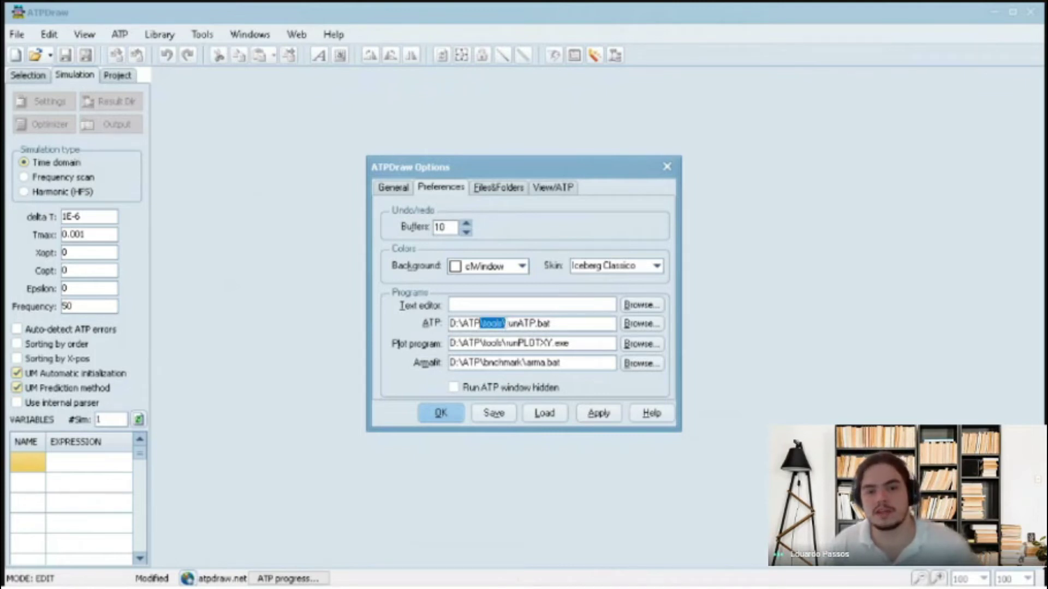
click(555, 323)
click(628, 323)
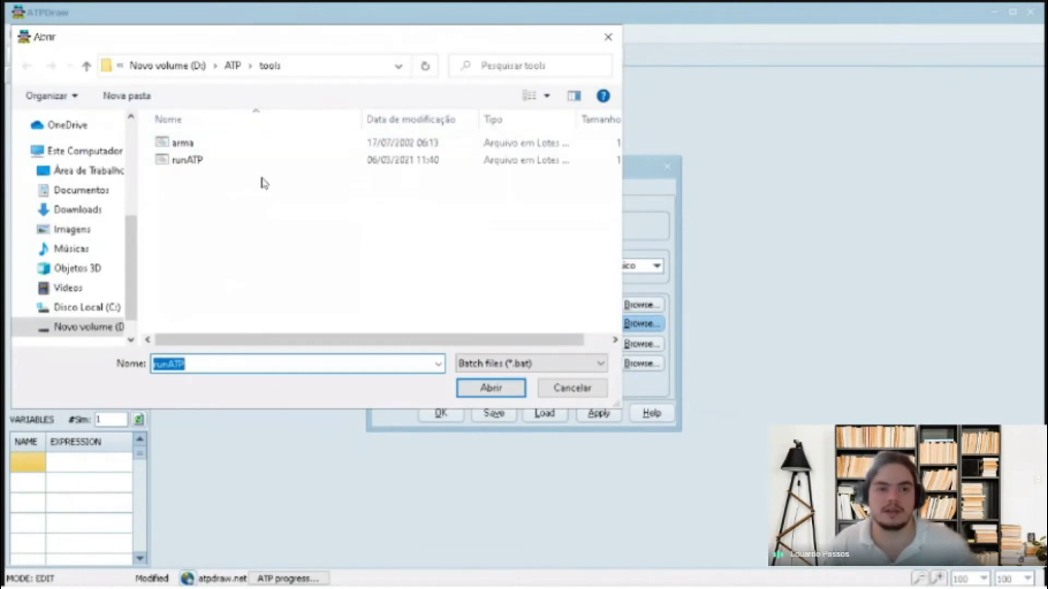
click(607, 37)
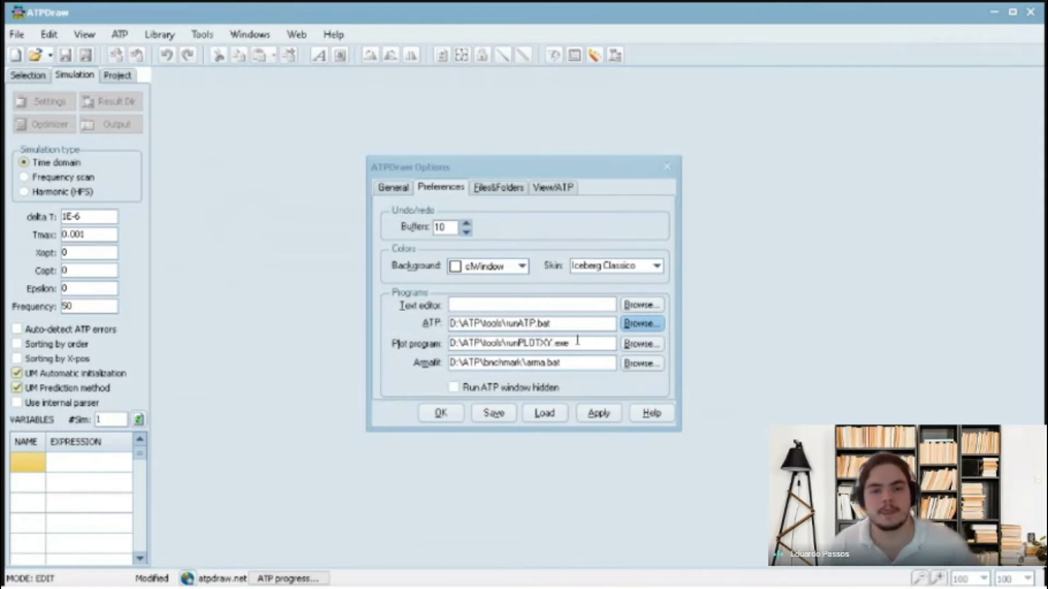
click(633, 344)
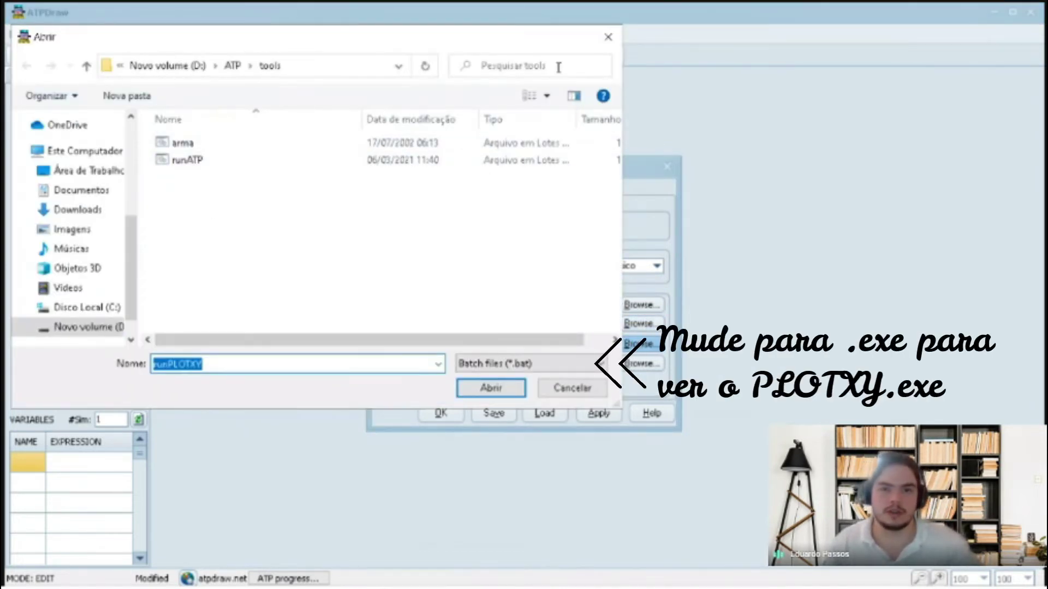
click(606, 38)
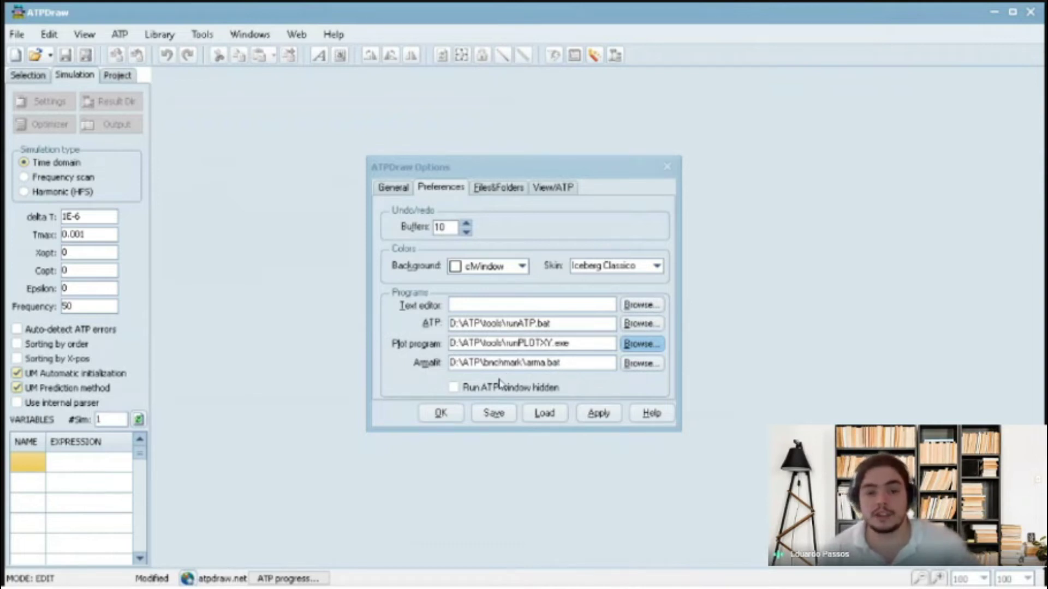
Step: Set the Armafit program path to D:\ATP\tools\arma.bat, then apply and save the options
click(642, 364)
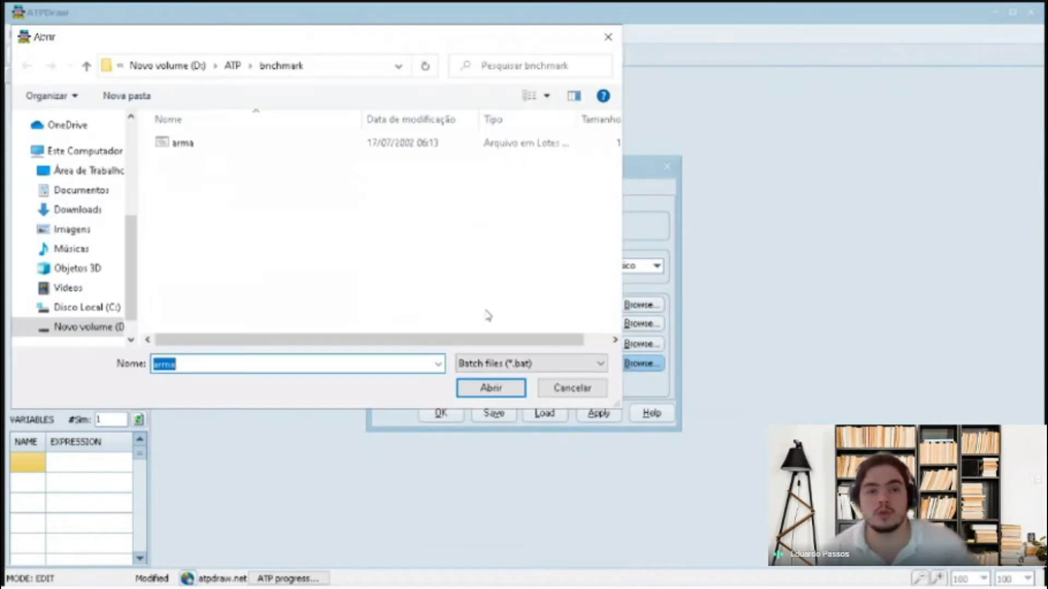
click(234, 67)
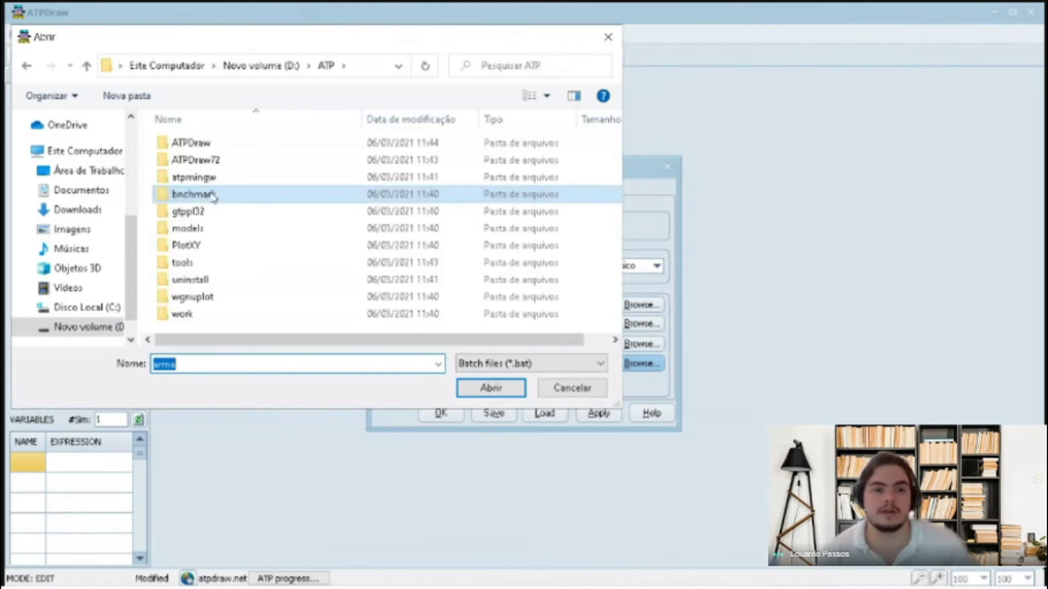
double_click(197, 266)
click(188, 147)
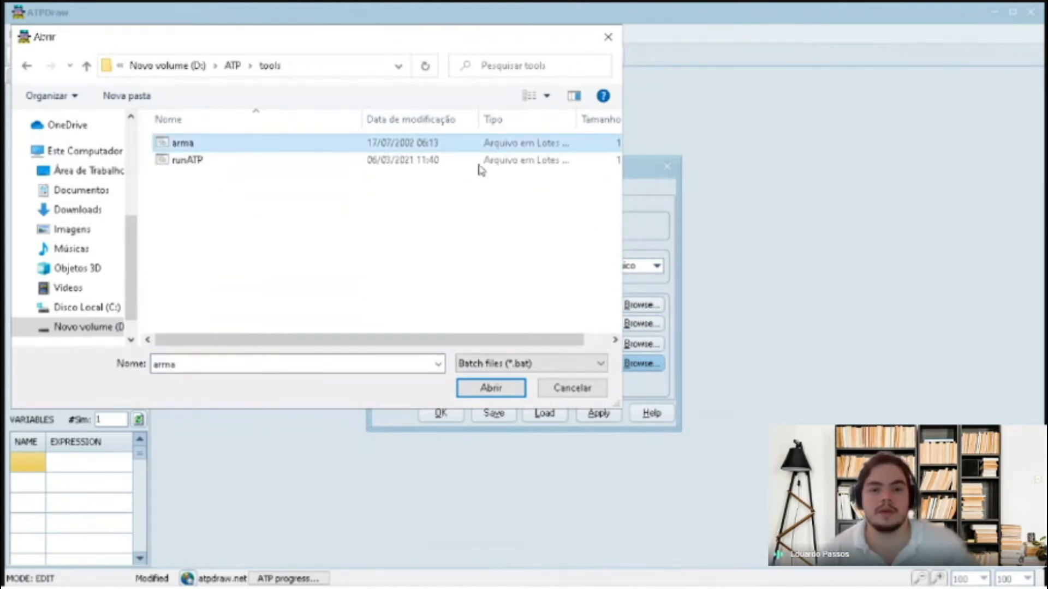
drag(304, 23, 304, 24)
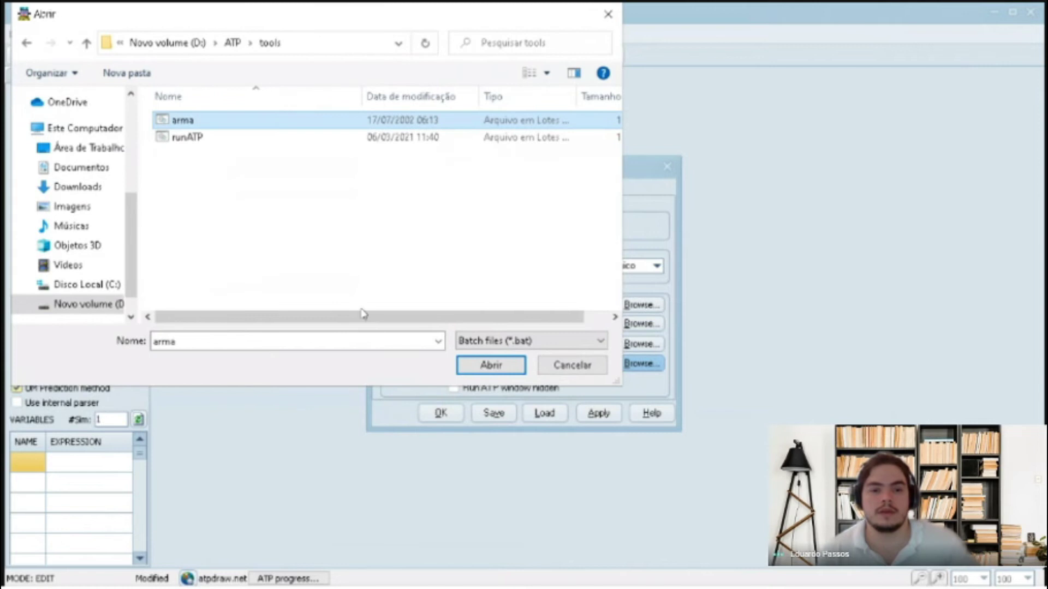
click(489, 365)
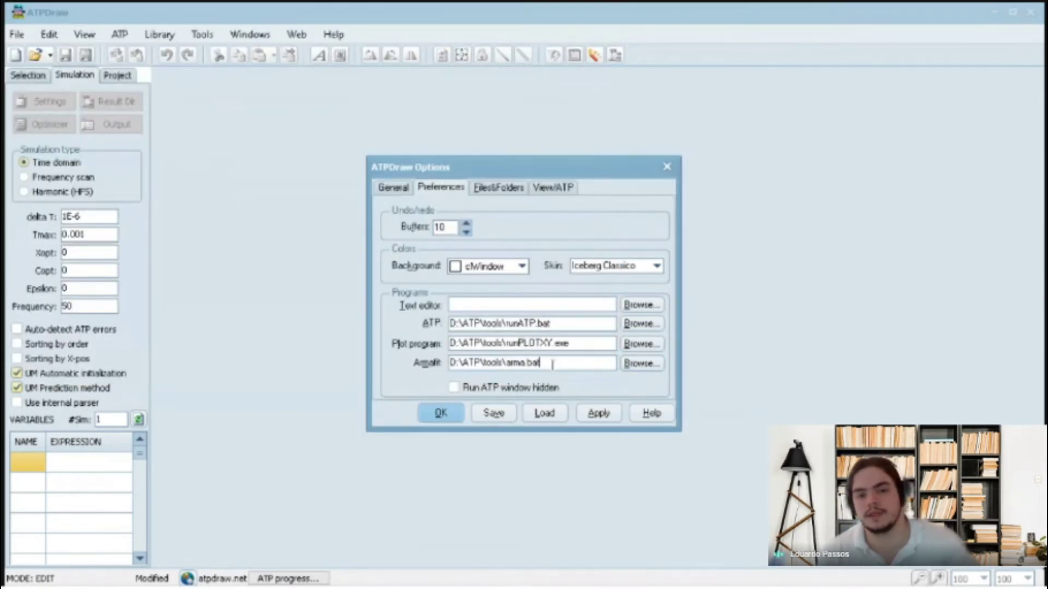
click(599, 416)
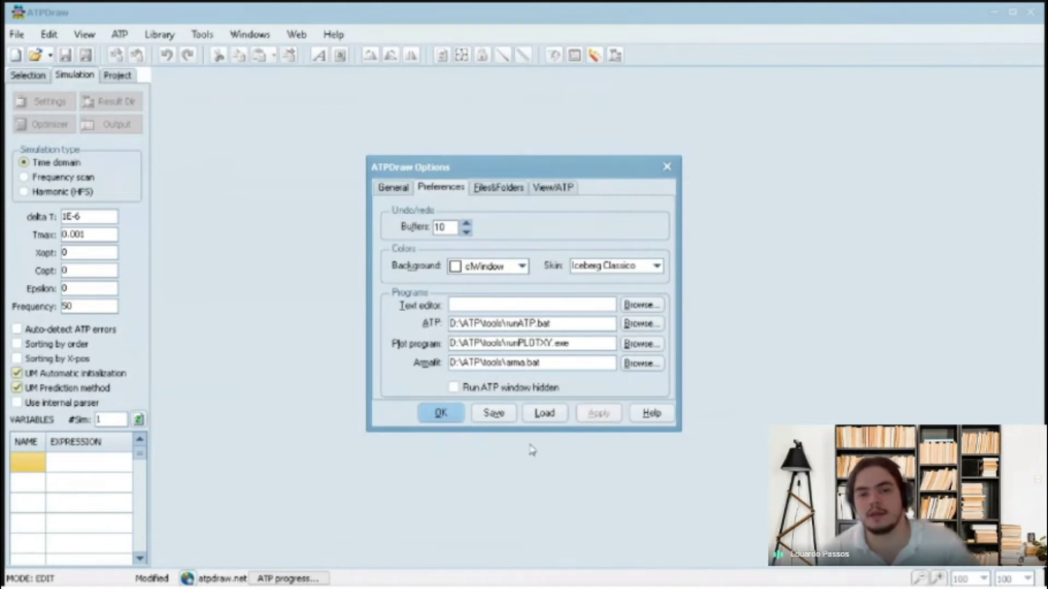
click(495, 414)
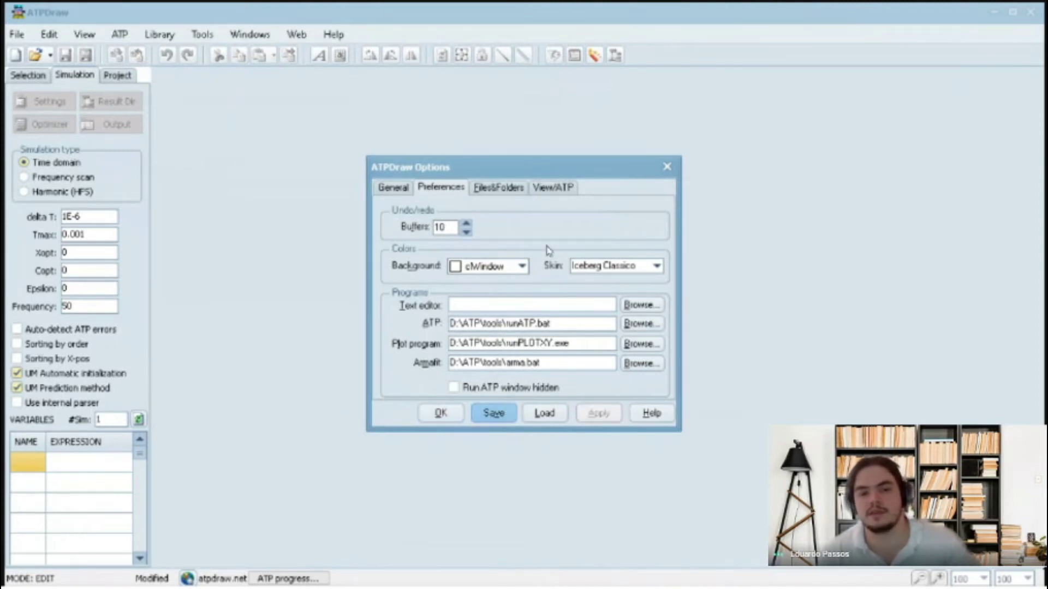
Step: Set the Project folder in the Files&Folders options to D:\SimulacaoATP
click(500, 192)
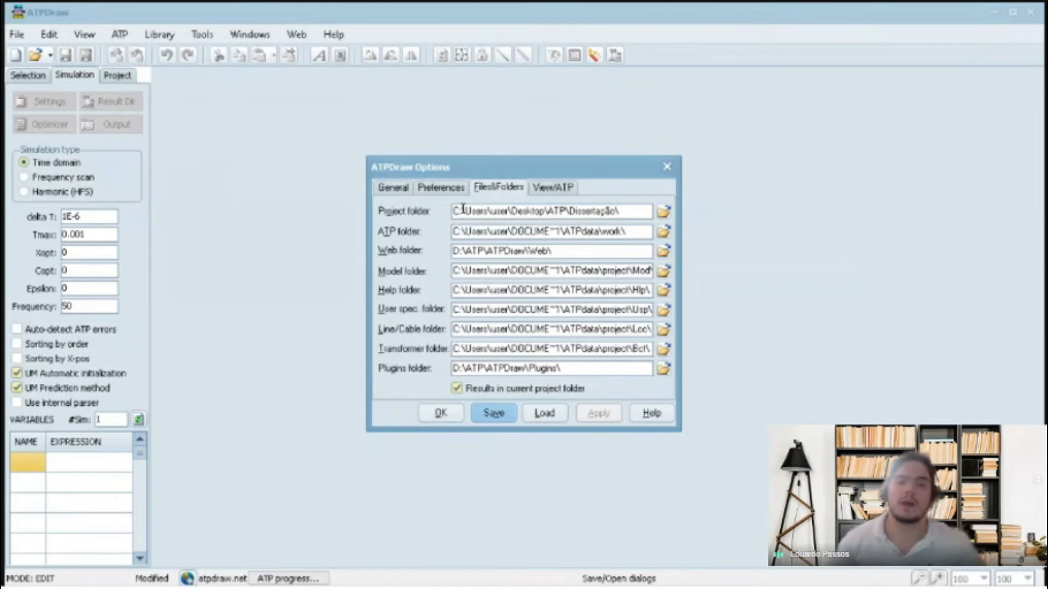
drag(619, 210, 456, 211)
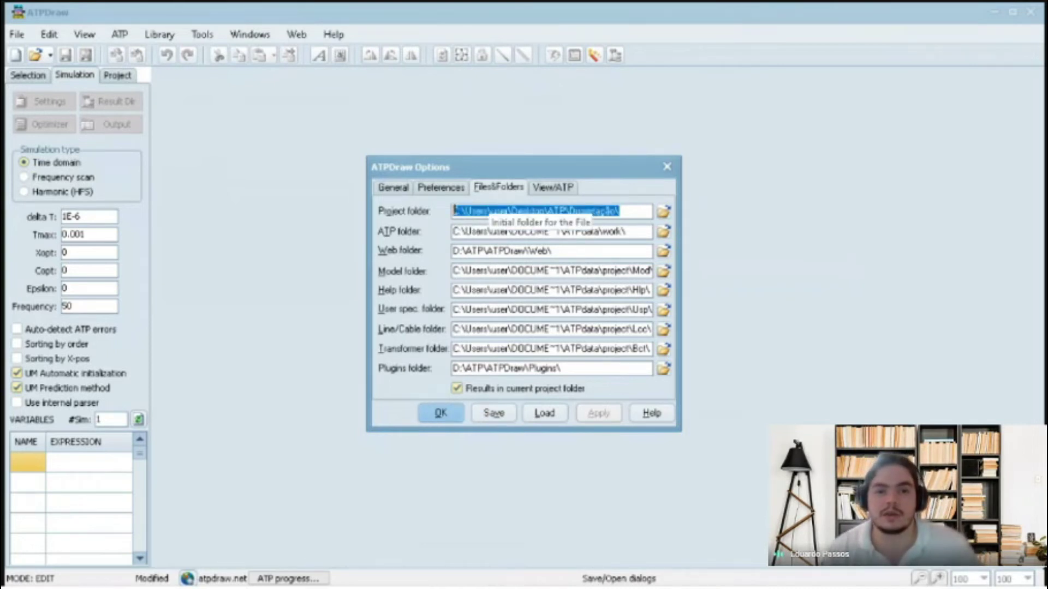
text(D)
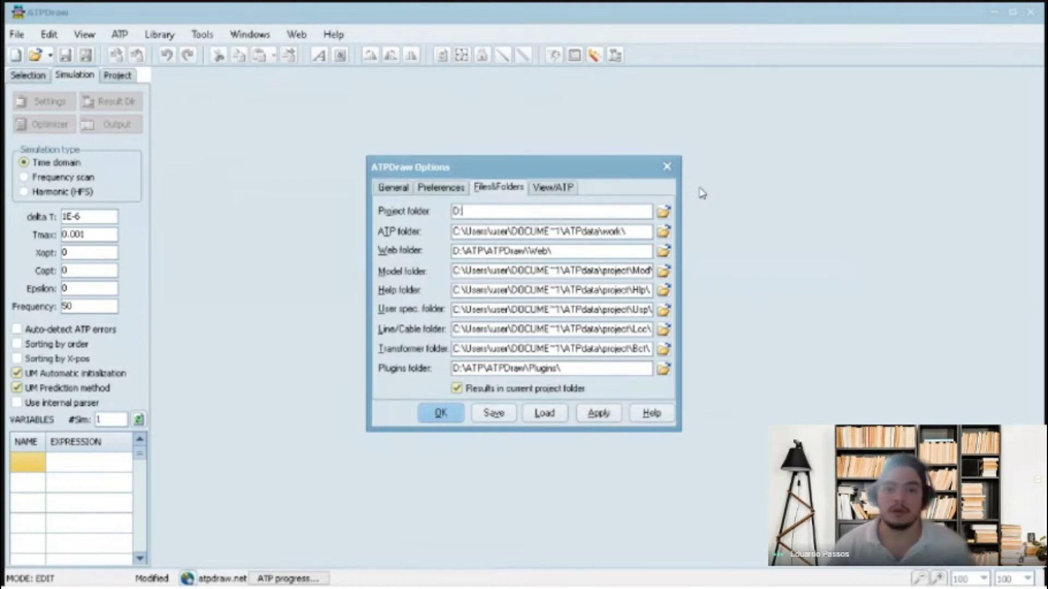
text(:\)
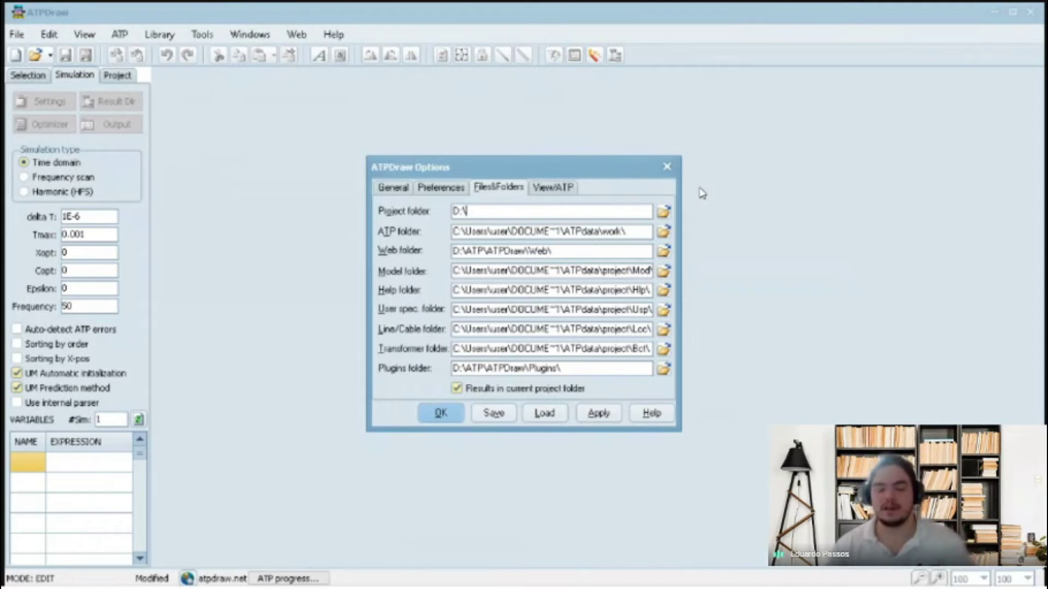
text(Simulacao)
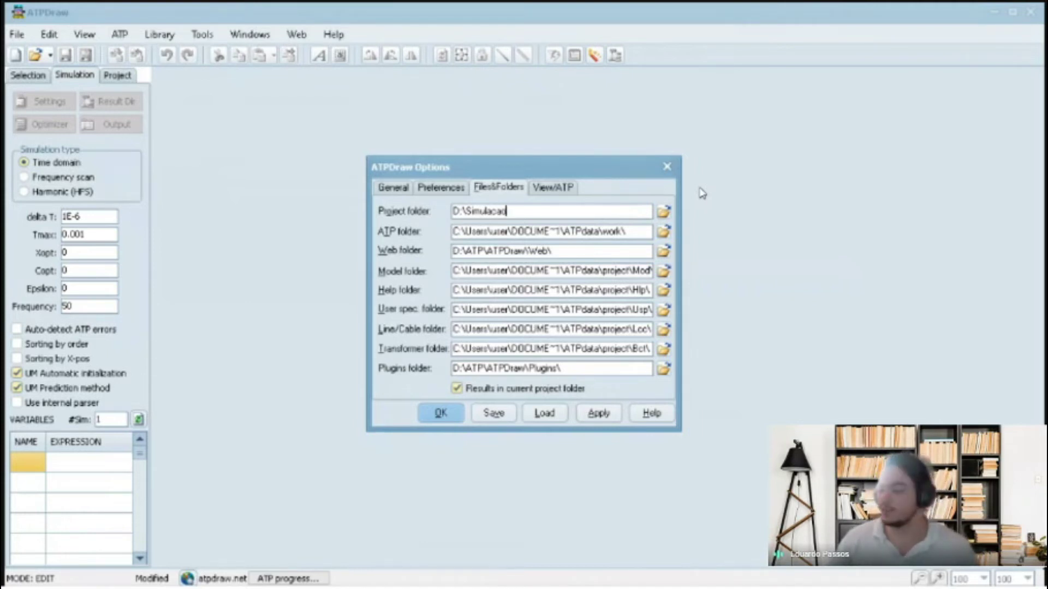
text(ATP)
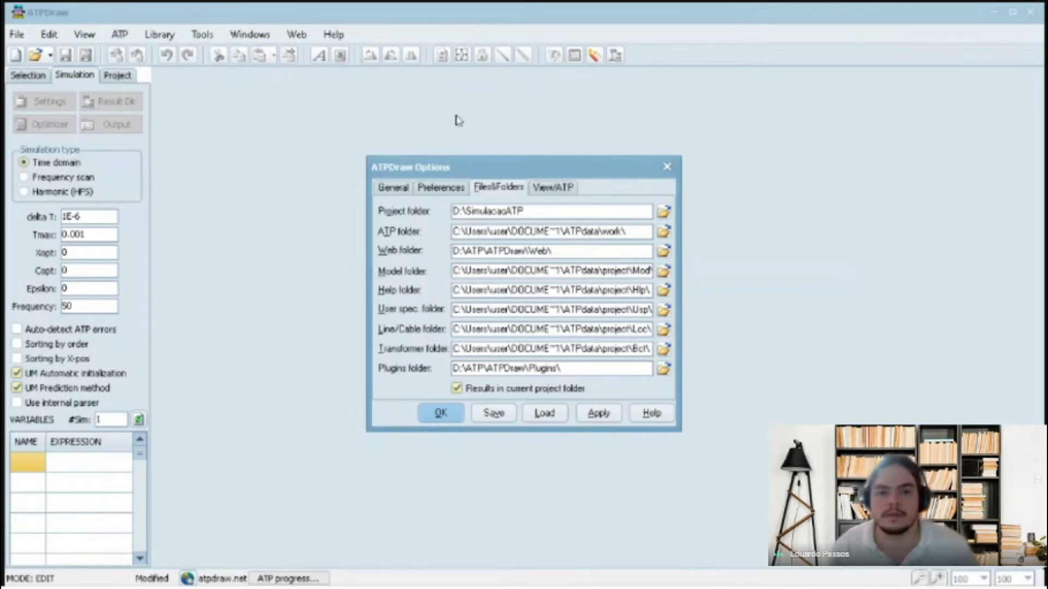
Step: Set the ATP folder to C:\Users\user\Documents\ATPdata\work\
click(546, 232)
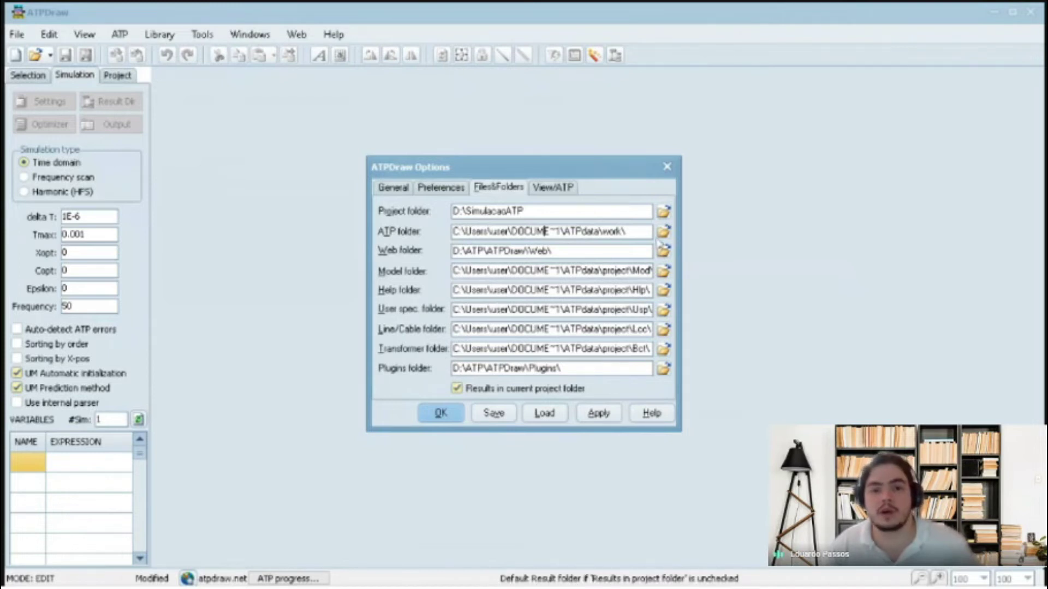
click(663, 232)
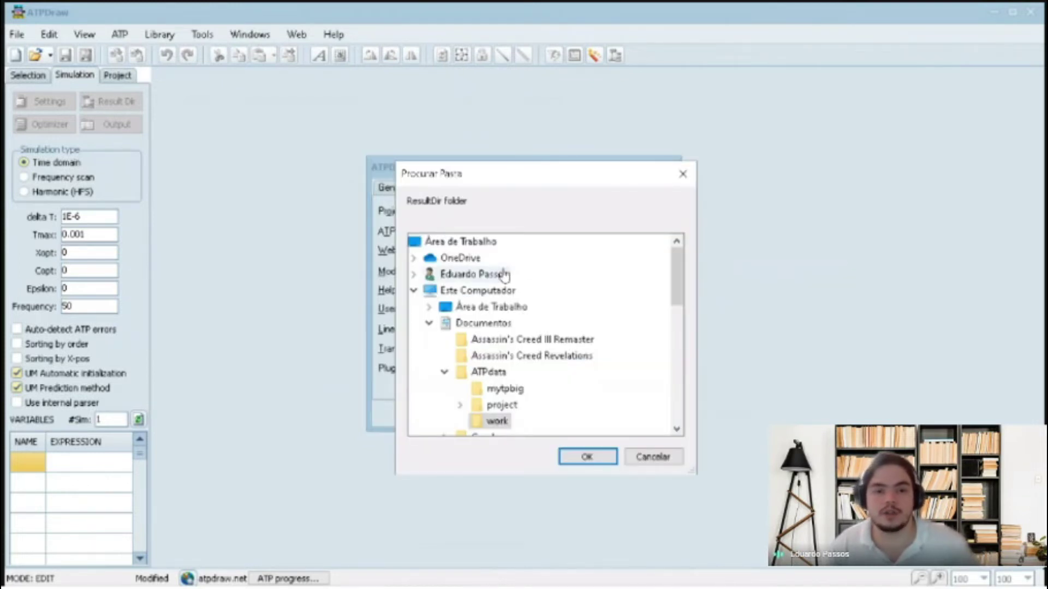
click(498, 325)
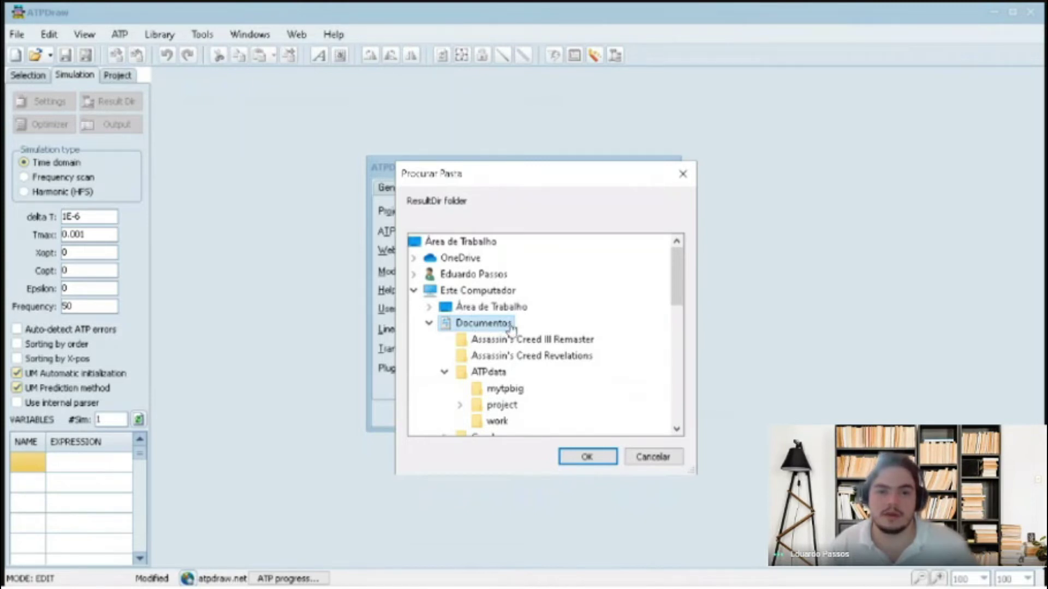
click(584, 459)
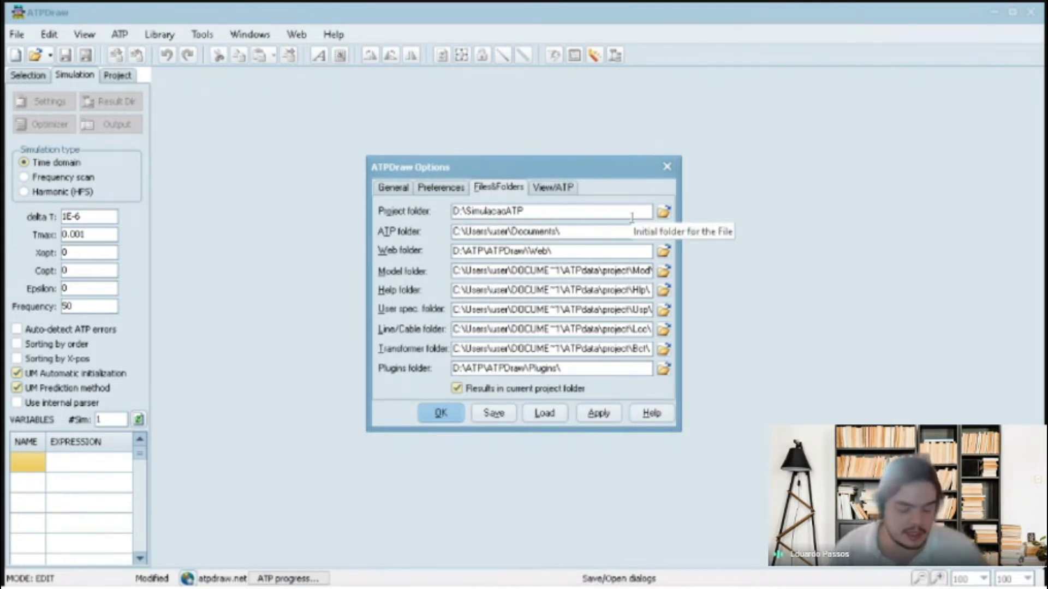
text(ATPdata\work\)
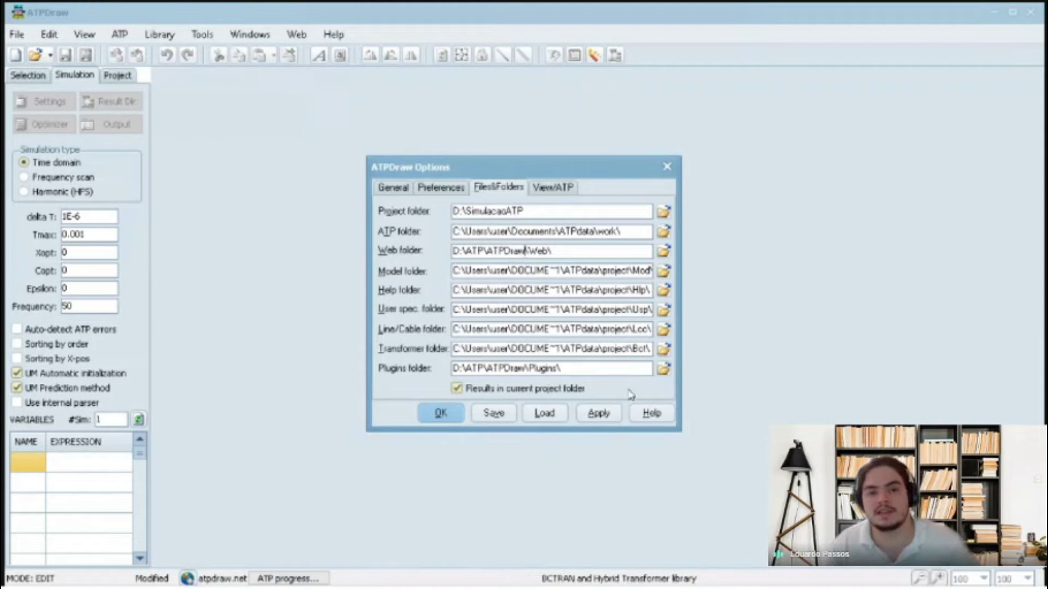
Step: Set the Web folder to D:\ATP\ATPDraw72\Web\
text(72)
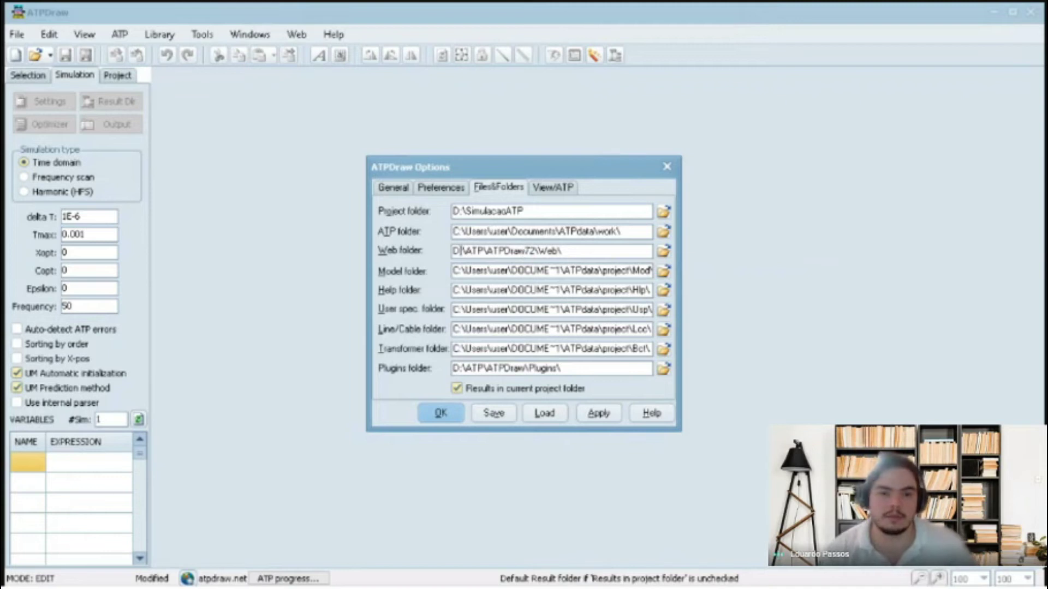
drag(461, 251, 453, 251)
click(601, 250)
Step: Set the Model folder to C:\Users\user\Documents\ATPdata\project\Mod\, reusing the base path copied from the ATP folder
drag(458, 231, 556, 232)
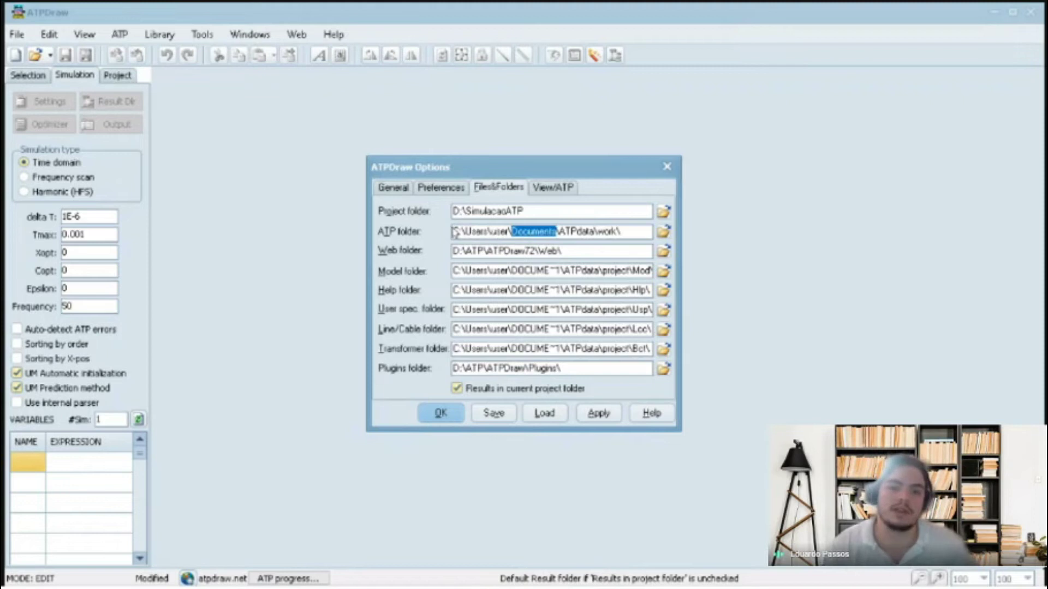
click(496, 271)
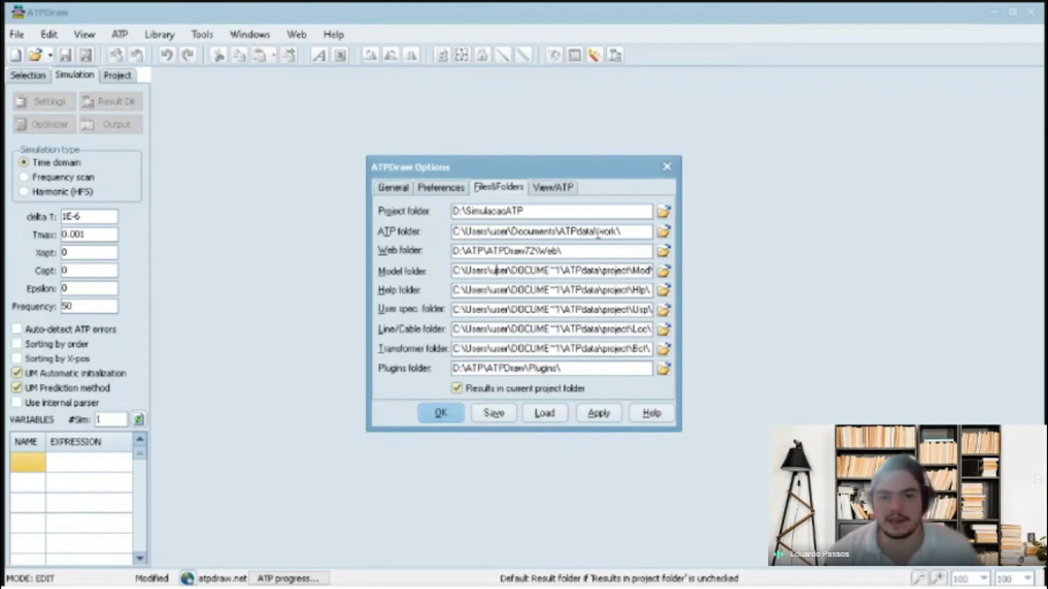
drag(599, 231, 453, 233)
key(ctrl+c)
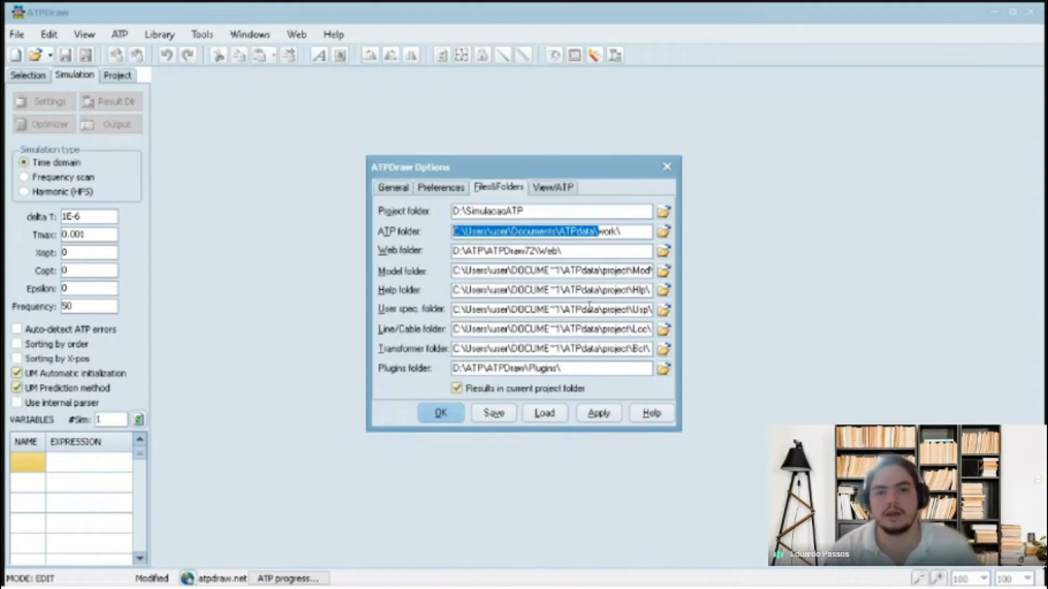
drag(630, 271, 615, 271)
click(616, 270)
drag(600, 269, 444, 270)
text(C:\Users\user\Documents\)
key(ctrl+z)
key(ctrl+v)
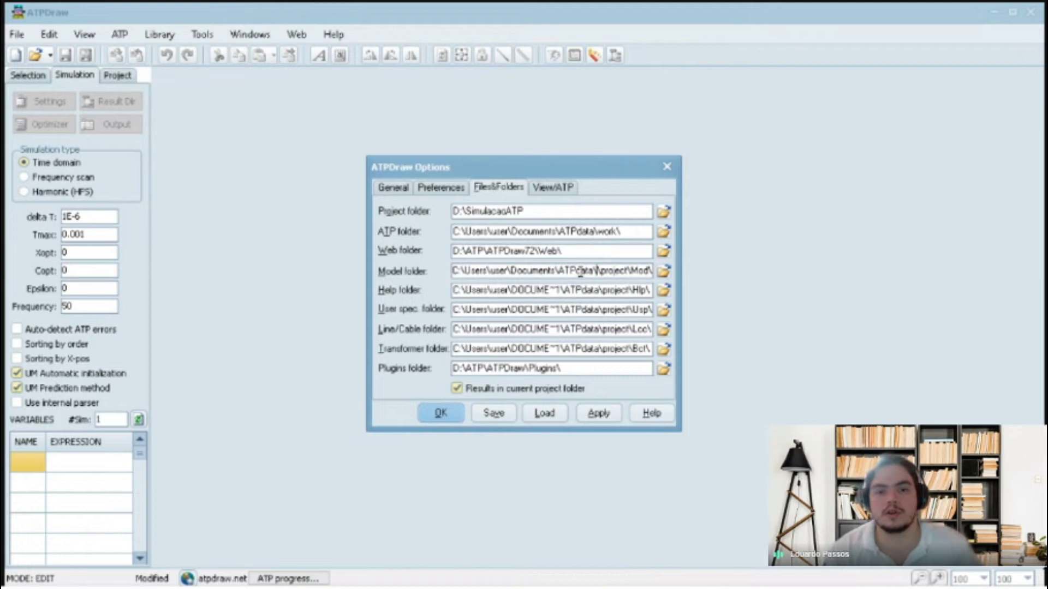
key(BackSpace)
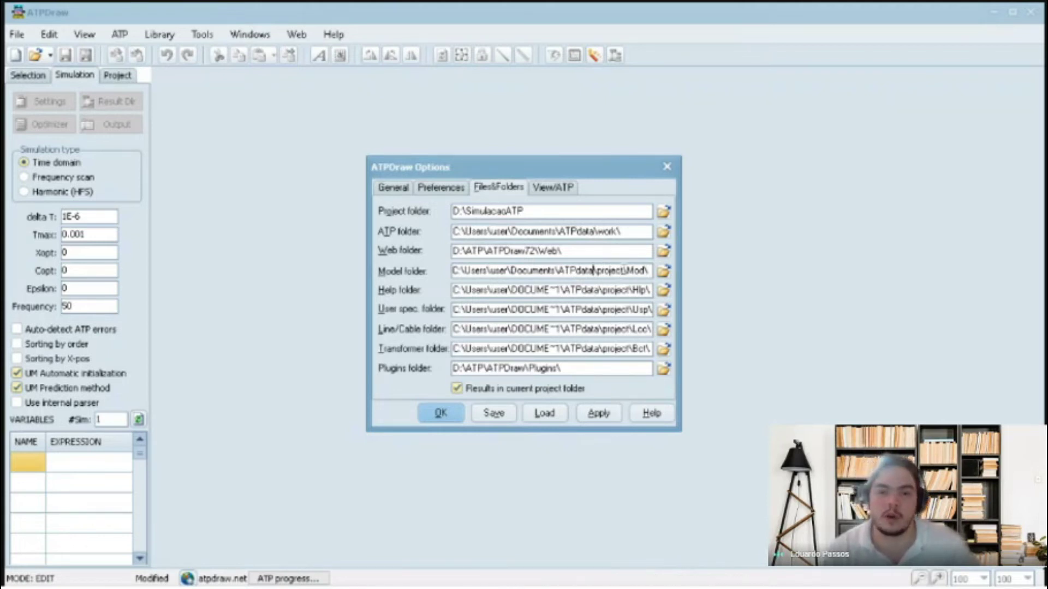
Step: Set the Help folder to C:\Users\user\Documents\ATPdata\project\Hlp\, reusing the base path copied from the Model folder
drag(625, 270, 451, 278)
key(ctrl+c)
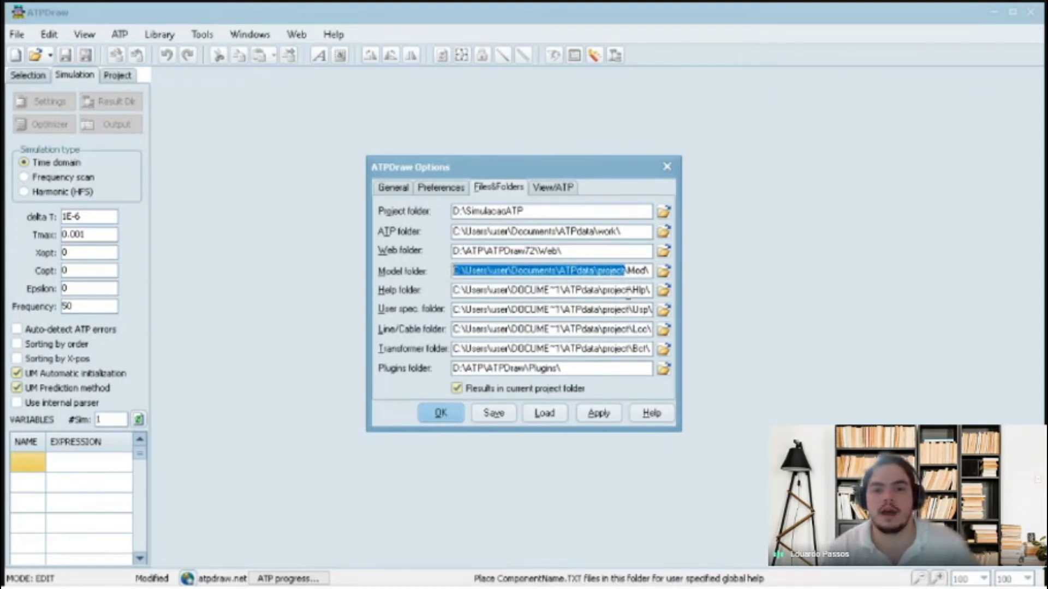
click(627, 292)
key(shift+Left)
key(shift+Left)
key(shift+Left)
key(shift+Left)
key(shift+Left)
key(shift+Left)
key(shift+Left)
key(shift+Left)
key(shift+Left)
key(shift+Left)
key(shift+Left)
key(shift+Left)
key(shift+Left)
key(shift+Left)
key(shift+Left)
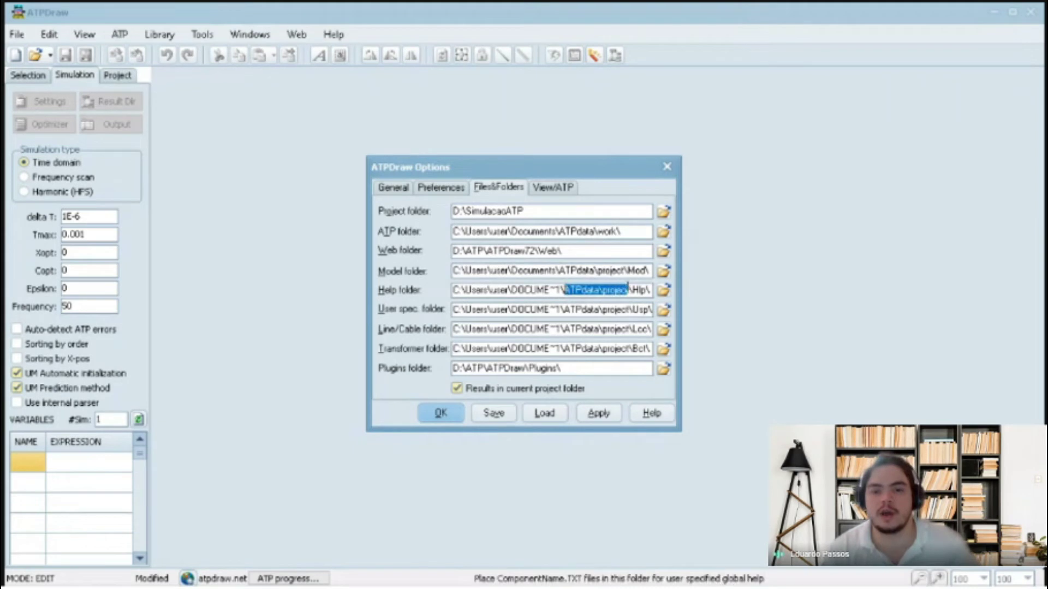
drag(630, 291, 457, 294)
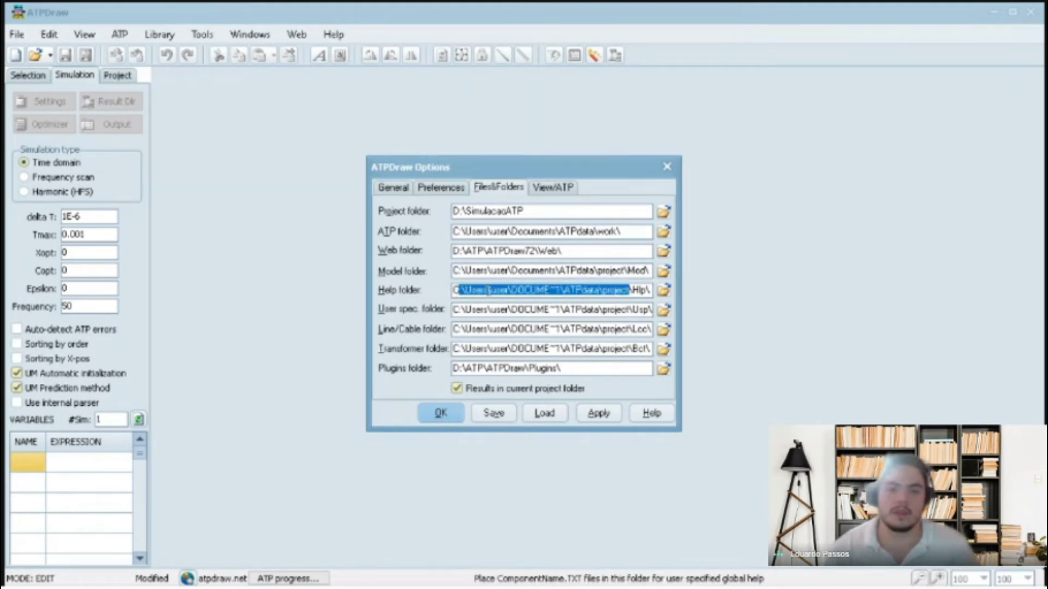
key(BackSpace)
key(ctrl+v)
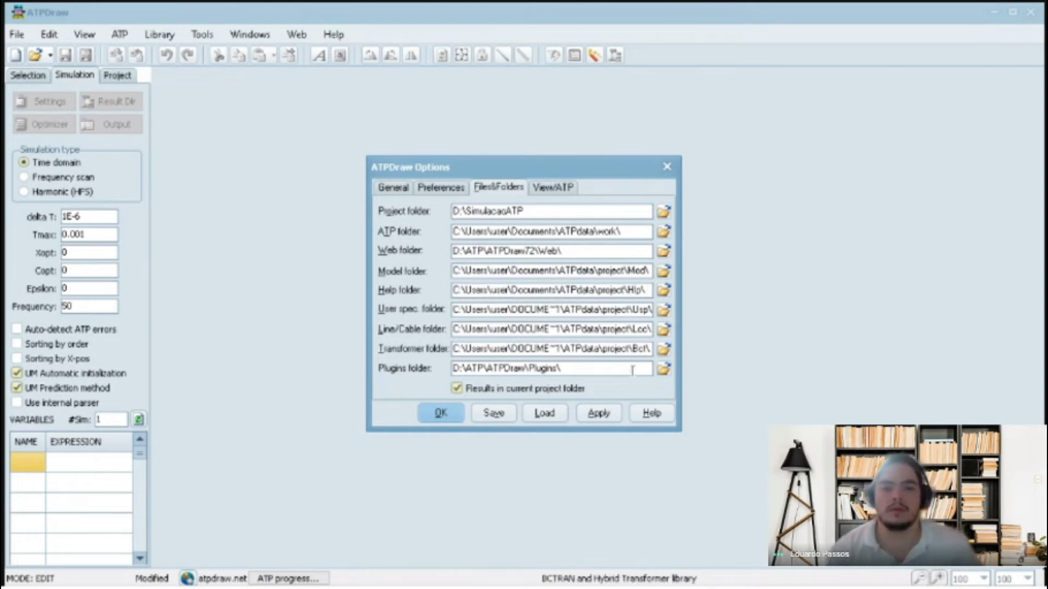
Step: Replace the base path of the User spec., Line/Cable and Transformer folders with C:\Users\user\Documents\ATPdata\project, keeping the Usp, Lcc and Bct subfolders
drag(453, 310, 632, 311)
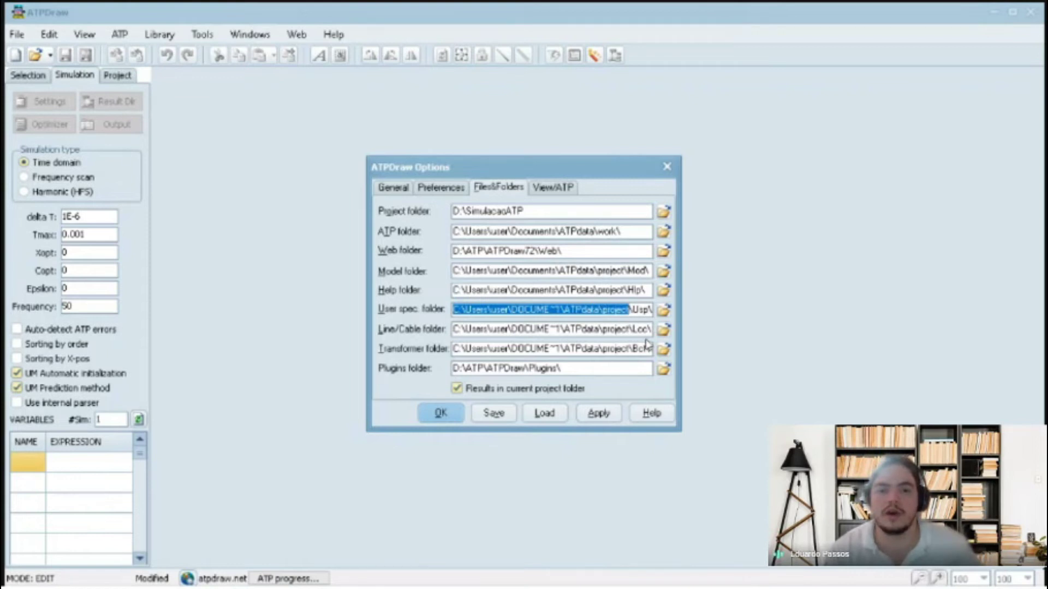
text(C:\Users\user\Documents\ATPdata\project)
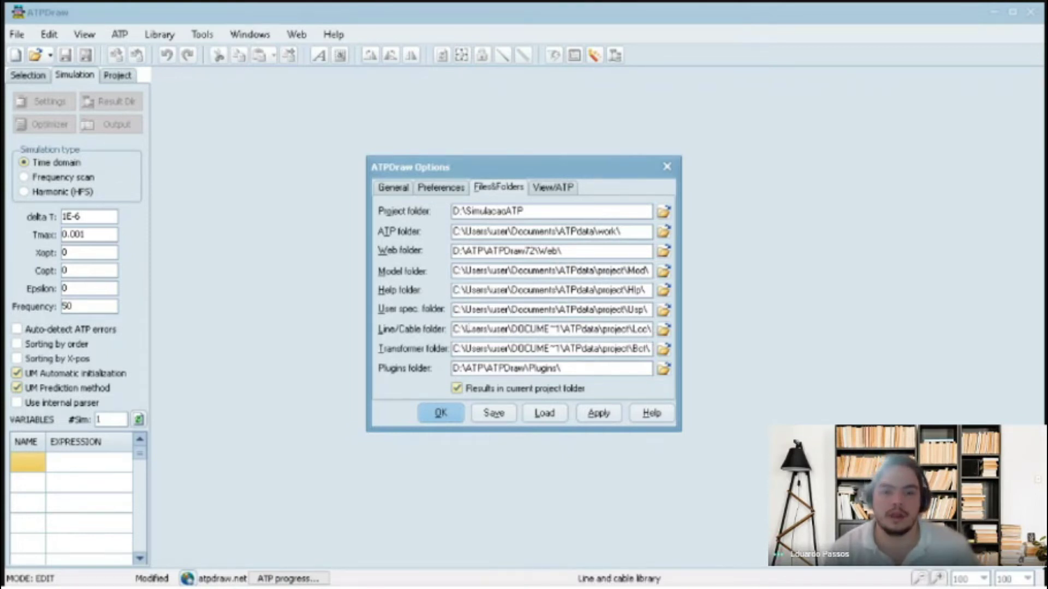
drag(453, 329, 630, 334)
text(C:\Users\user\Documents\ATPdata\project)
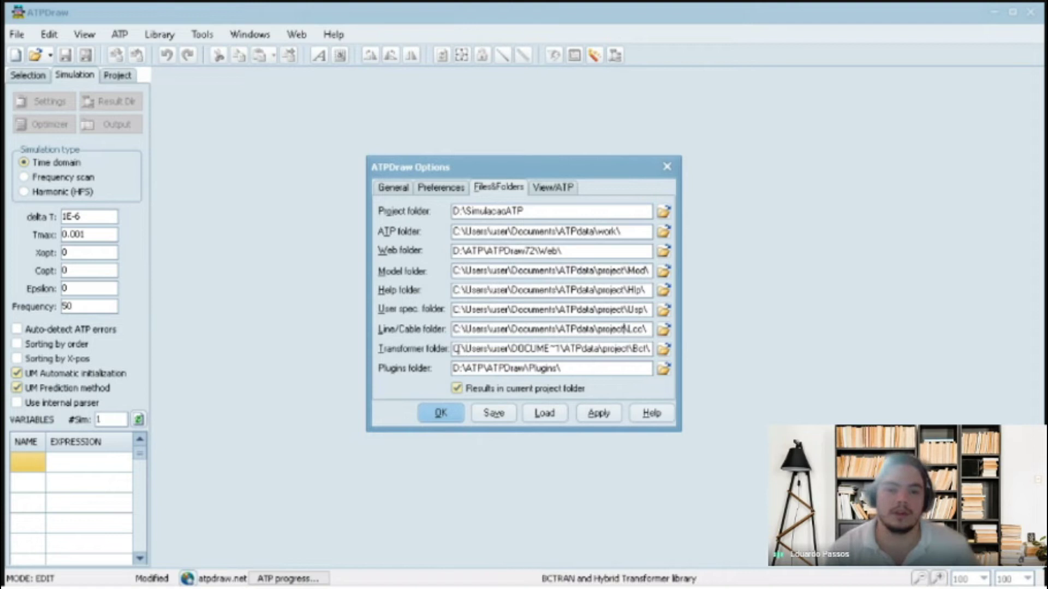
drag(455, 348, 621, 349)
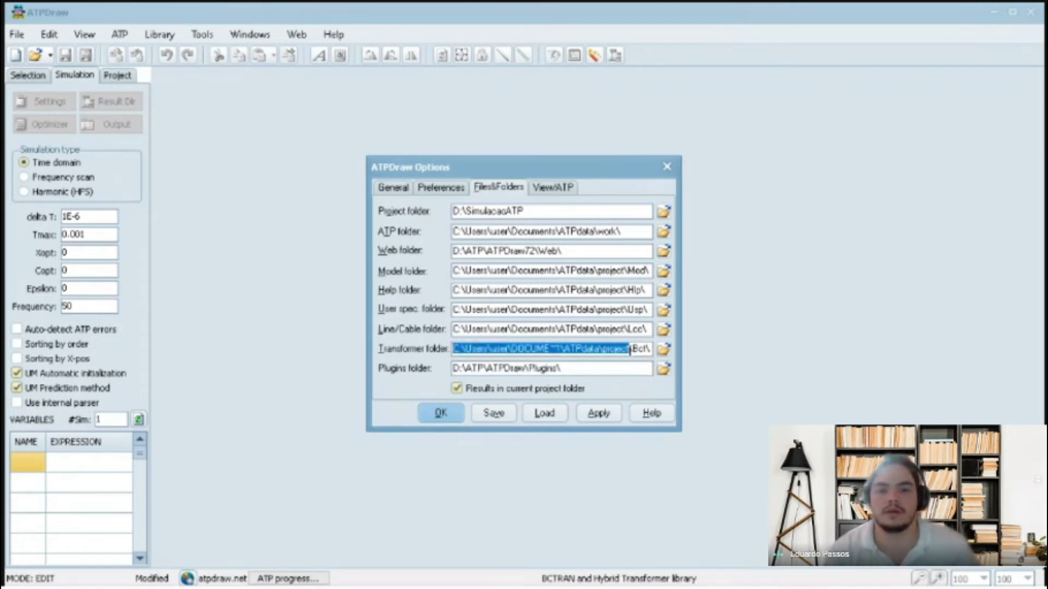
text(C:\Users\user\Documents\ATPdata\project)
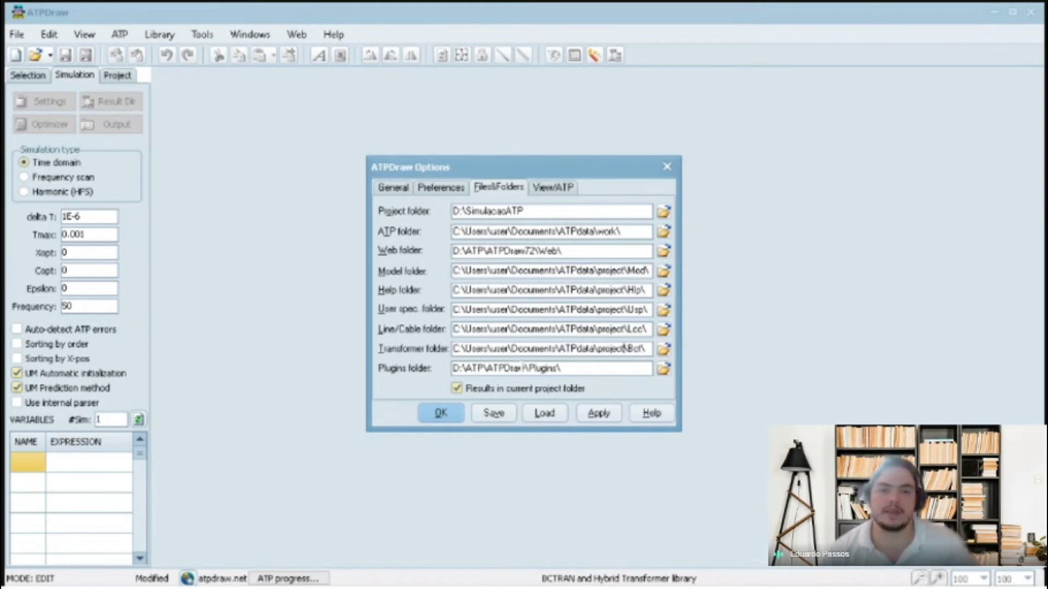
Step: Set the Plugins folder to D:\ATP\ATPDraw72\Plugins\, then apply the options and close the dialog
text(72)
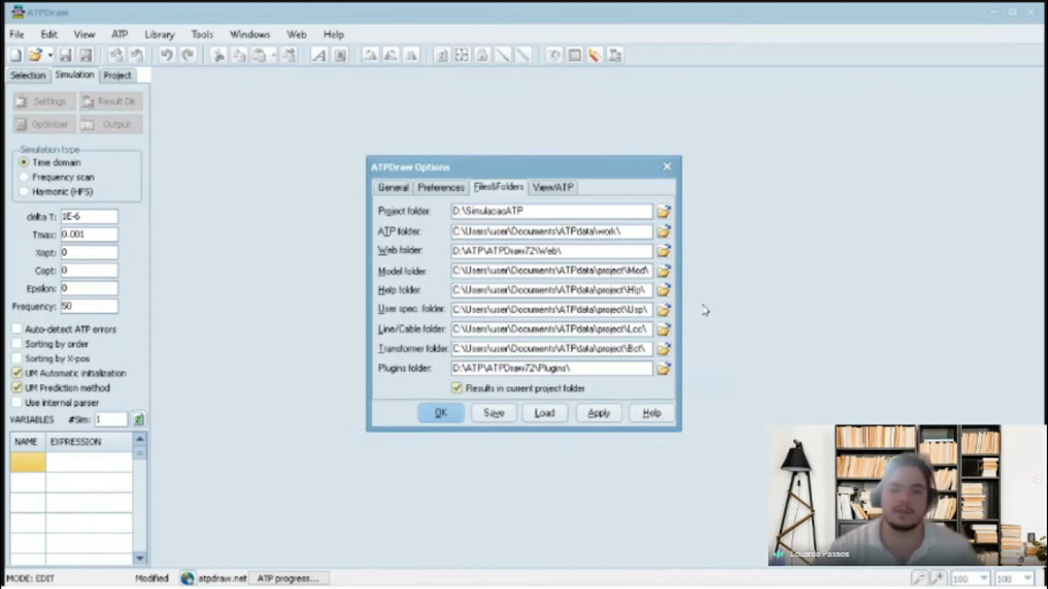
click(600, 418)
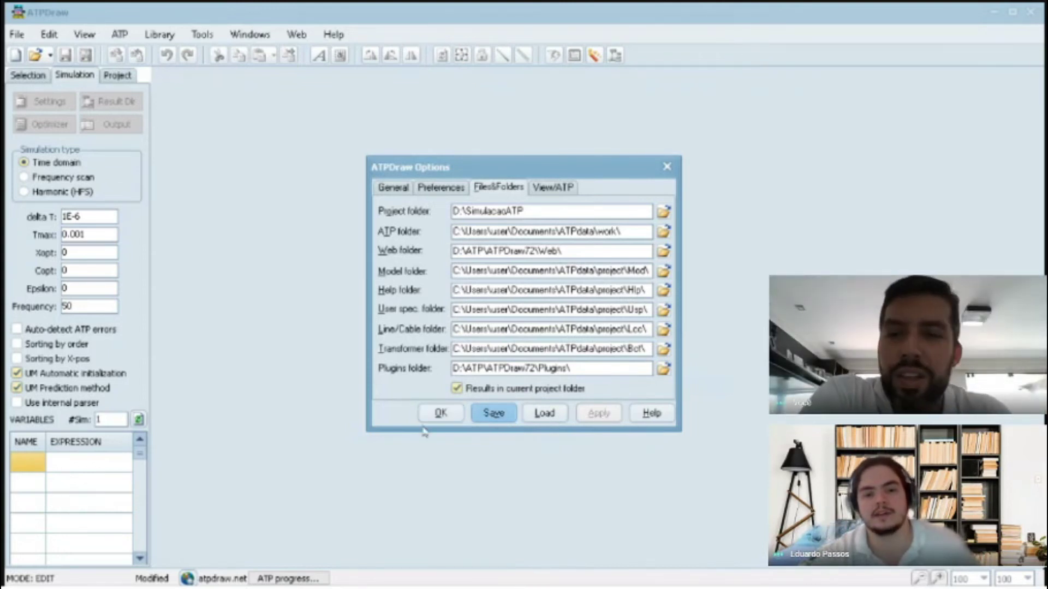
click(436, 417)
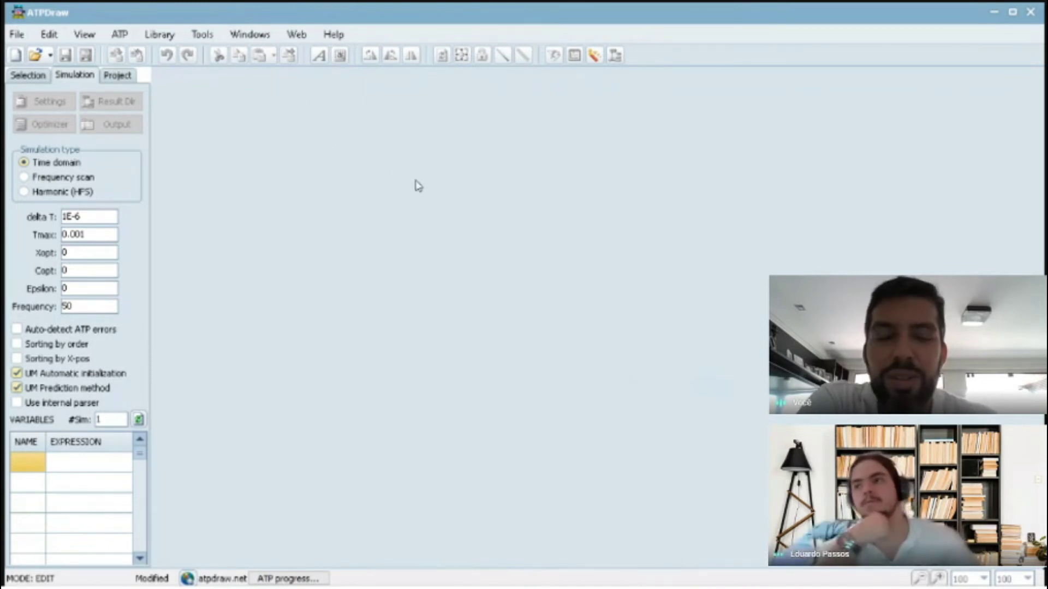
Step: Reopen the program options to review the Files&Folders paths and the project-folder results setting, then close them
click(202, 34)
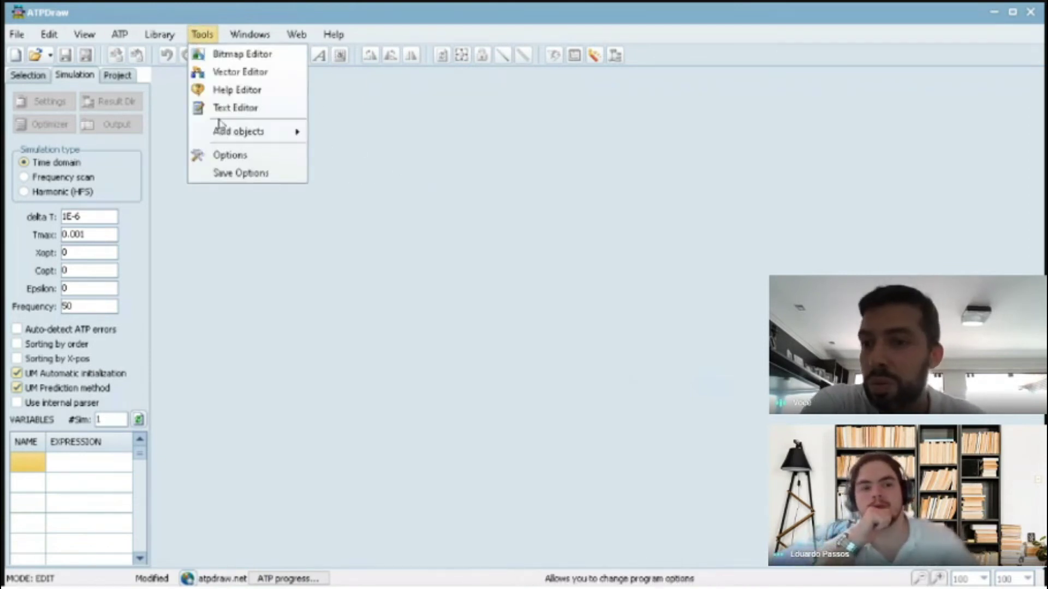
click(226, 155)
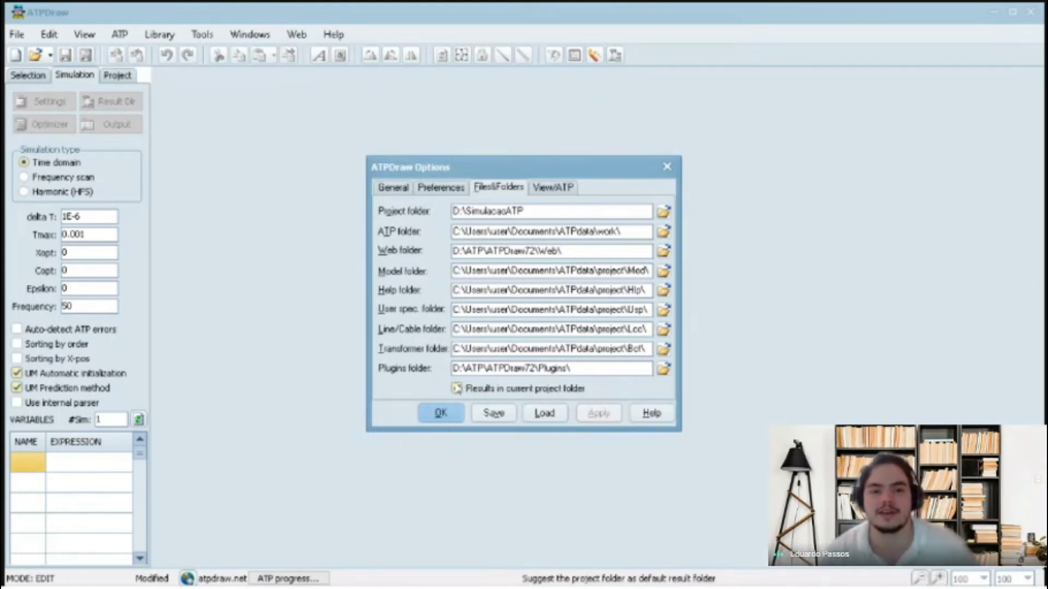
click(440, 415)
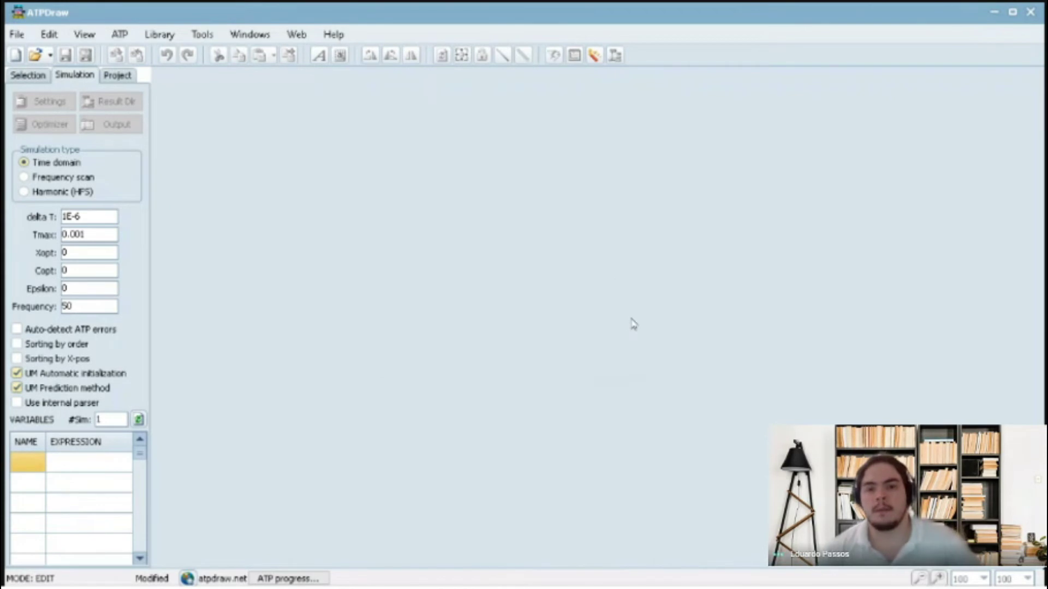
Step: Open the ATP setup Wizard and check the solver path and the option for setting the STARTUP path externally
click(595, 57)
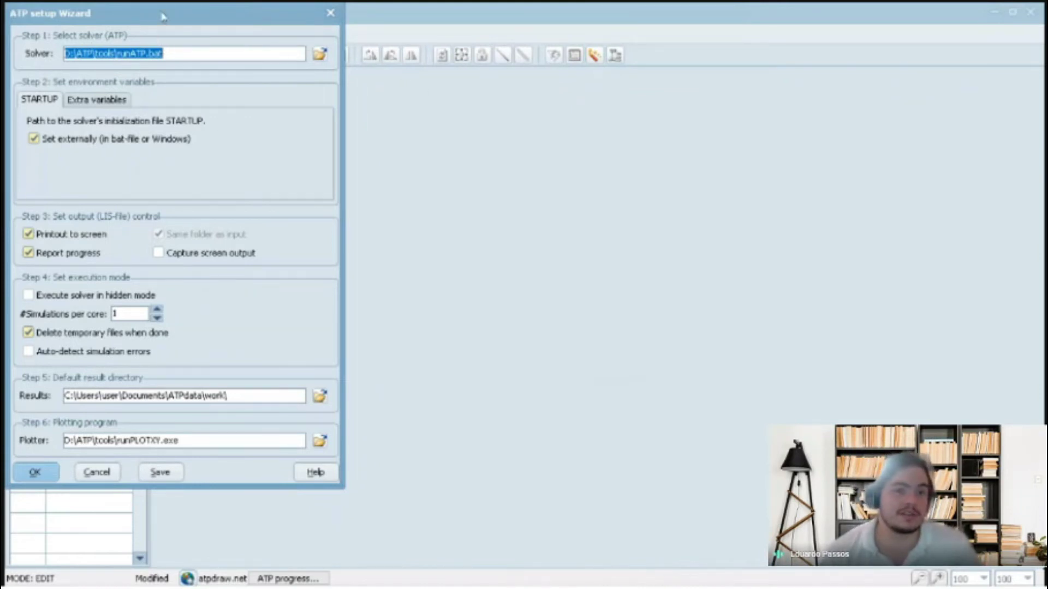
drag(162, 17, 236, 13)
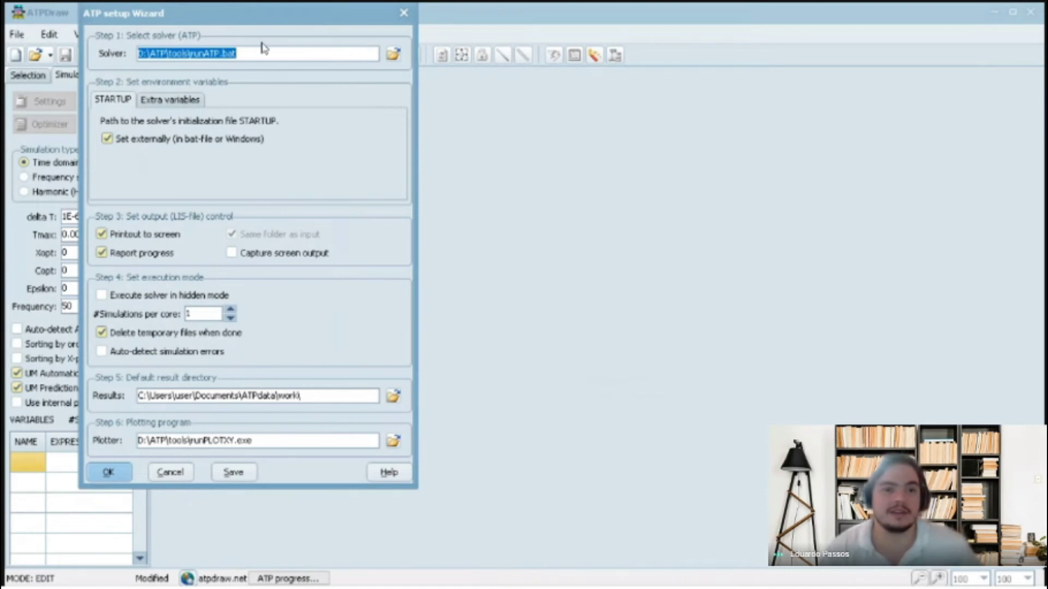
click(403, 13)
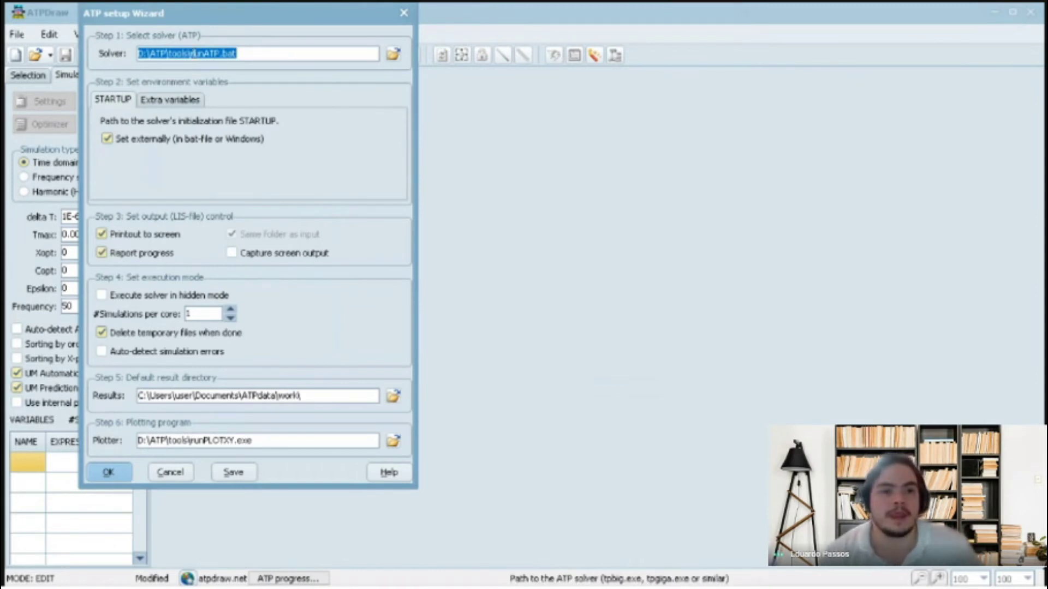
click(224, 55)
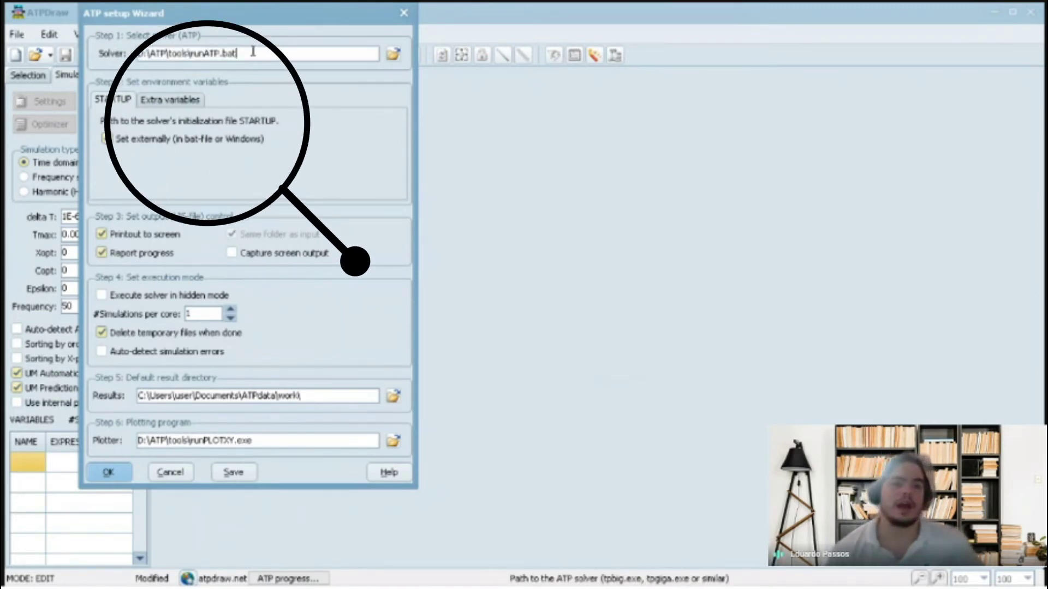
drag(237, 55, 193, 57)
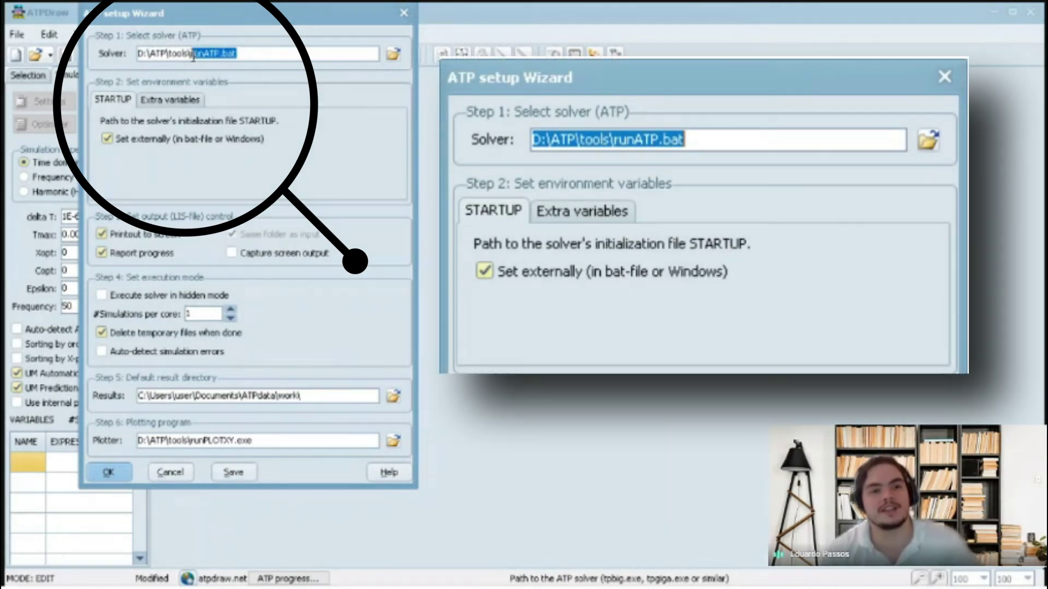
click(252, 53)
click(142, 56)
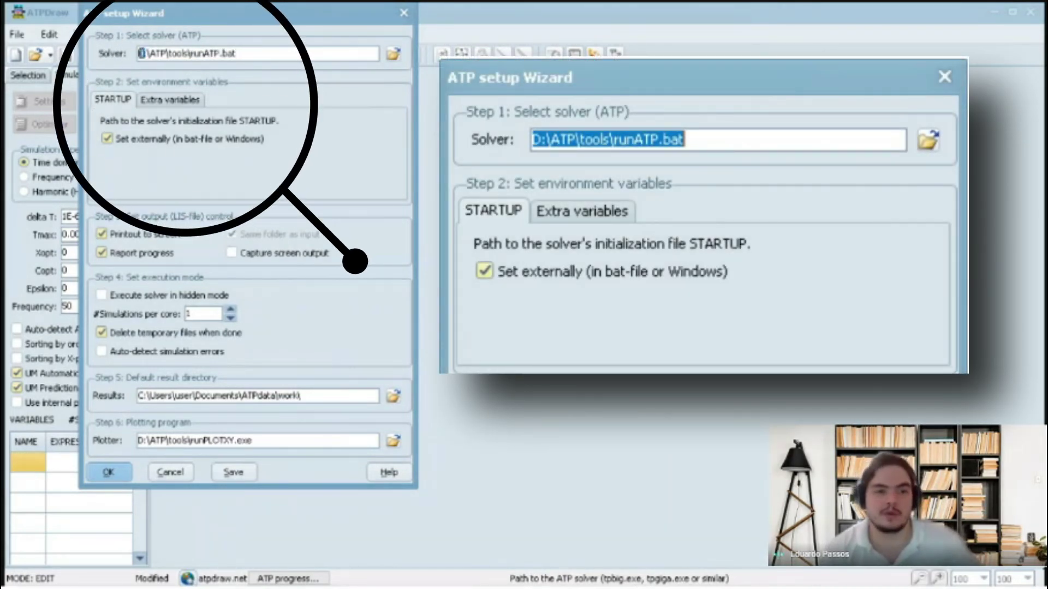
click(292, 58)
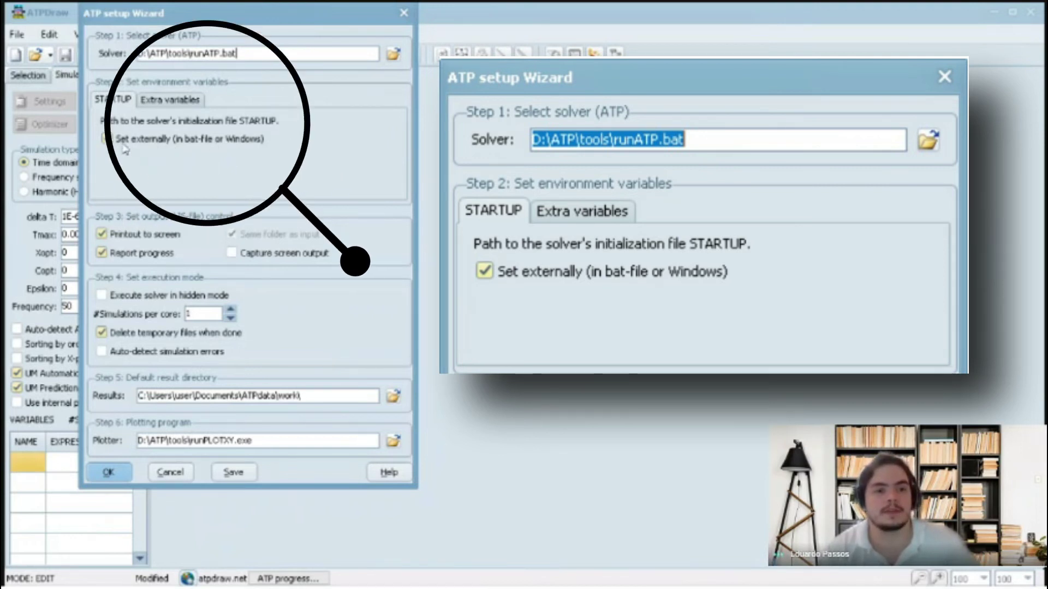
click(108, 140)
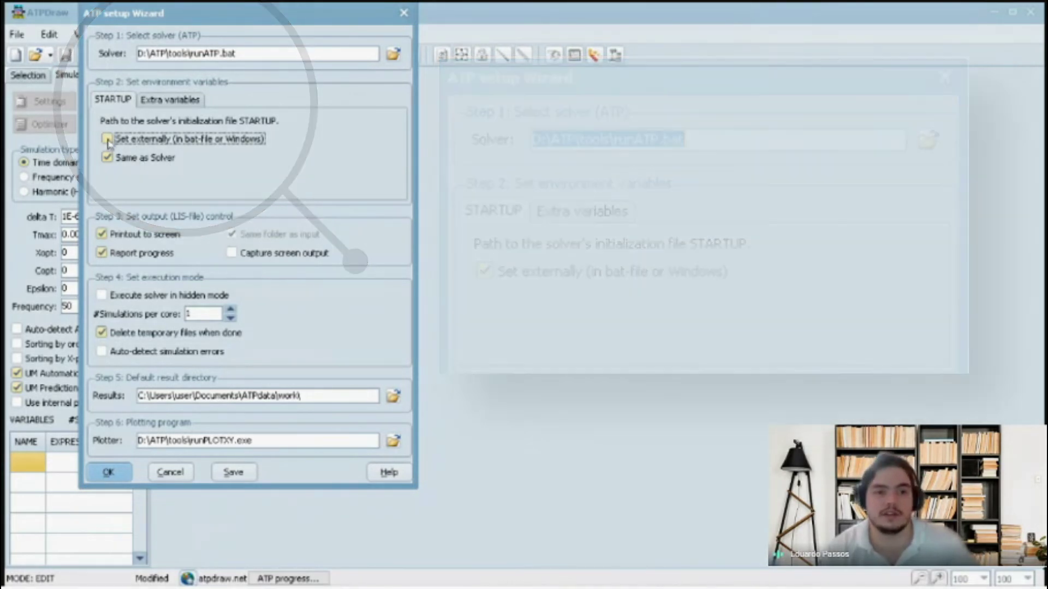
click(107, 140)
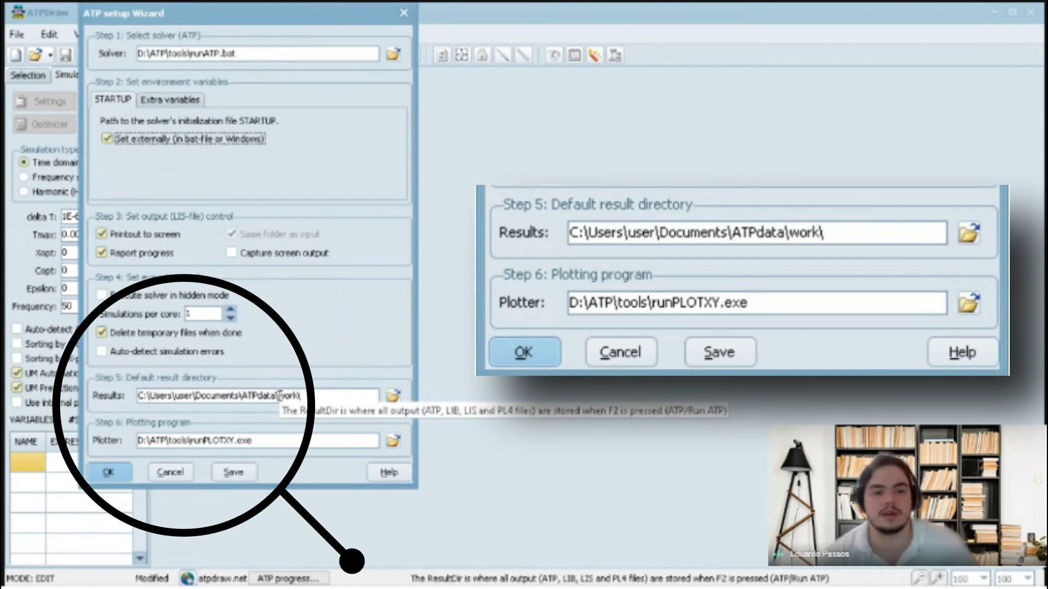
Step: Check the default result directory path in the ATP setup Wizard, then save the settings and close the wizard
drag(240, 397, 138, 396)
drag(242, 396, 138, 398)
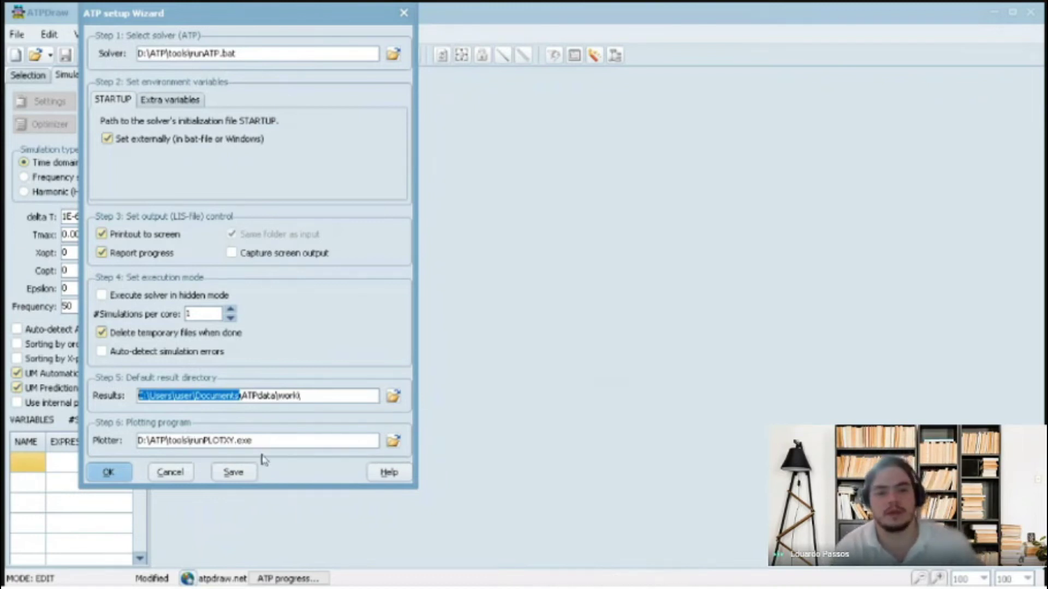
click(232, 474)
click(112, 474)
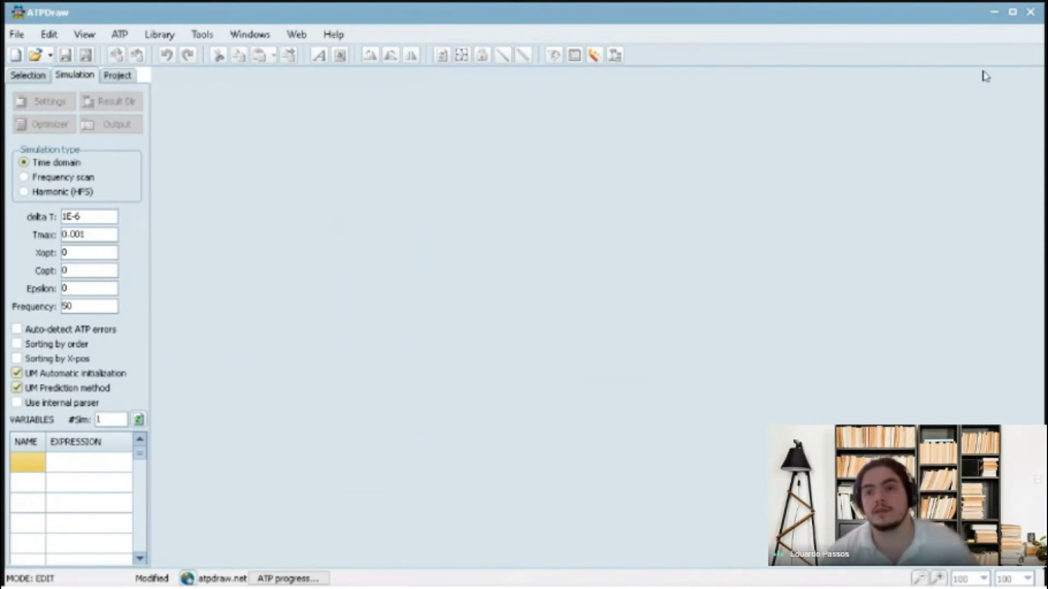
Step: Restart ATPDraw, create all missing system folders such as D:\SimulacaoATP, and maximize the program window
click(1032, 17)
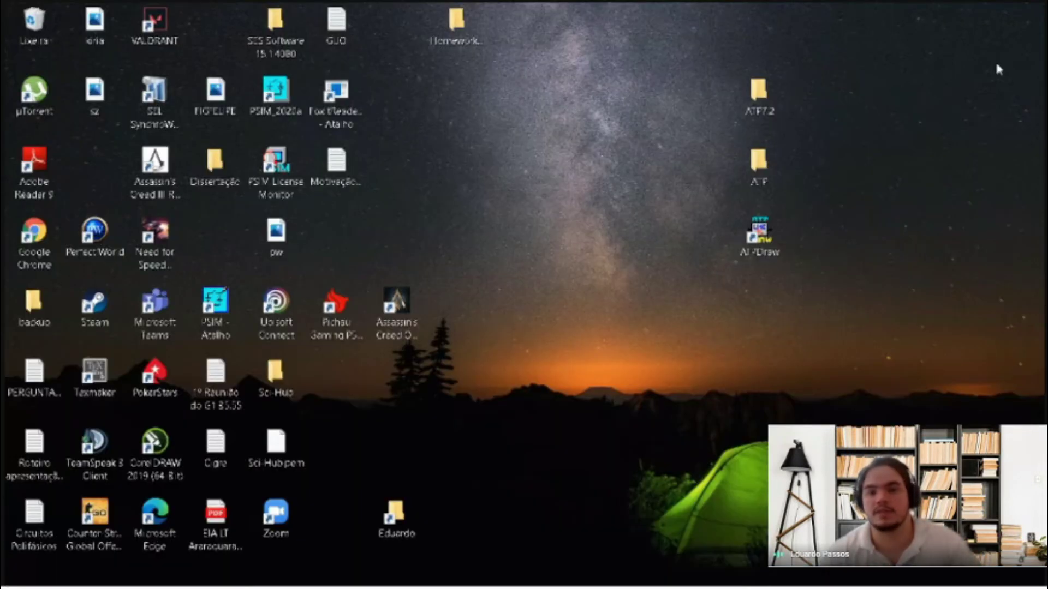
double_click(759, 234)
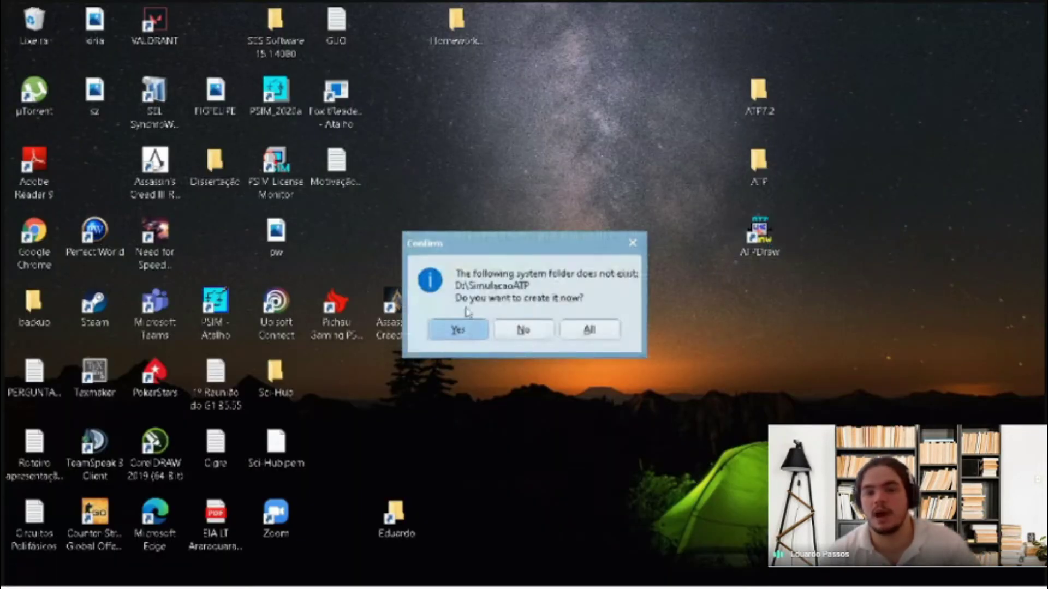
click(593, 335)
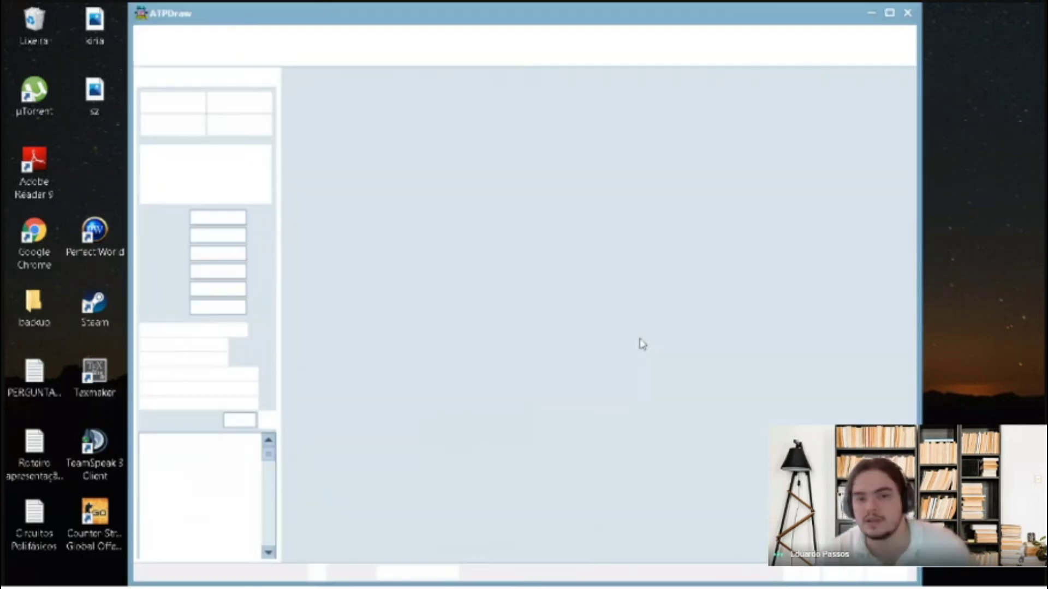
click(888, 19)
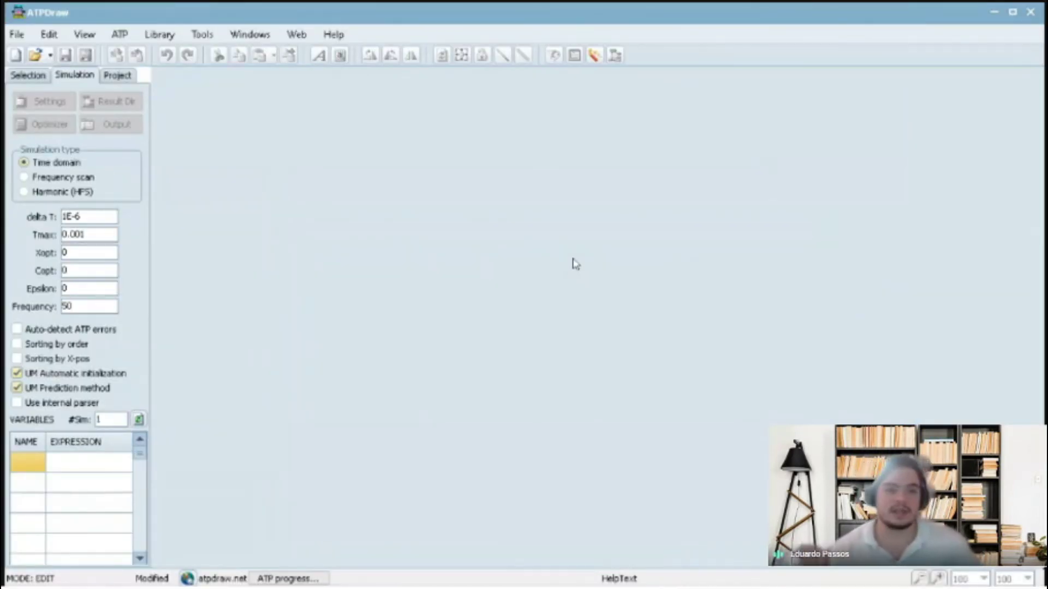
Step: Close and relaunch ATPDraw once more to check that it starts cleanly, then maximize its window
click(1029, 12)
double_click(759, 232)
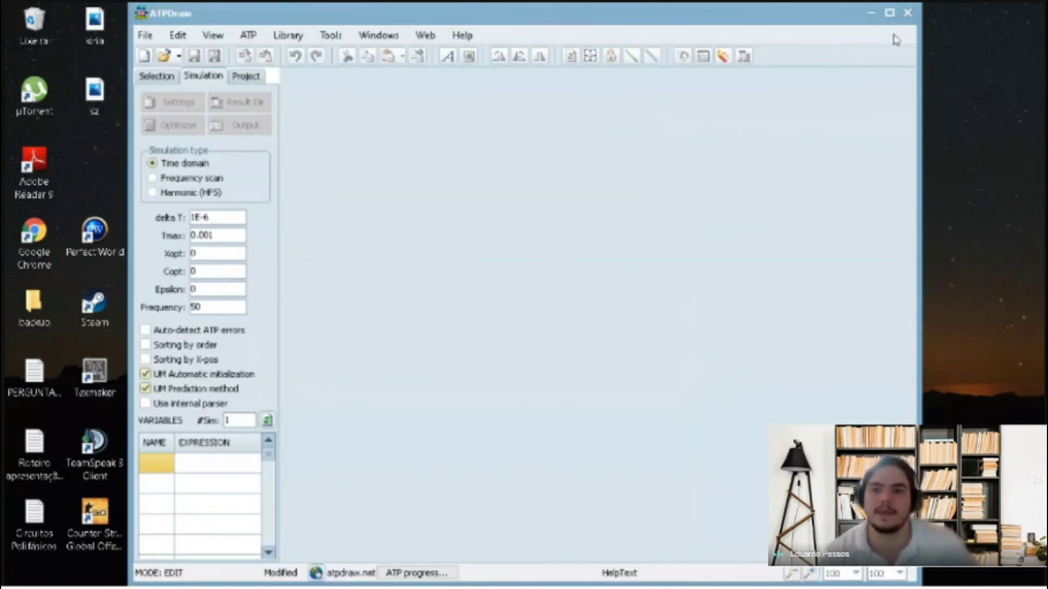
click(890, 12)
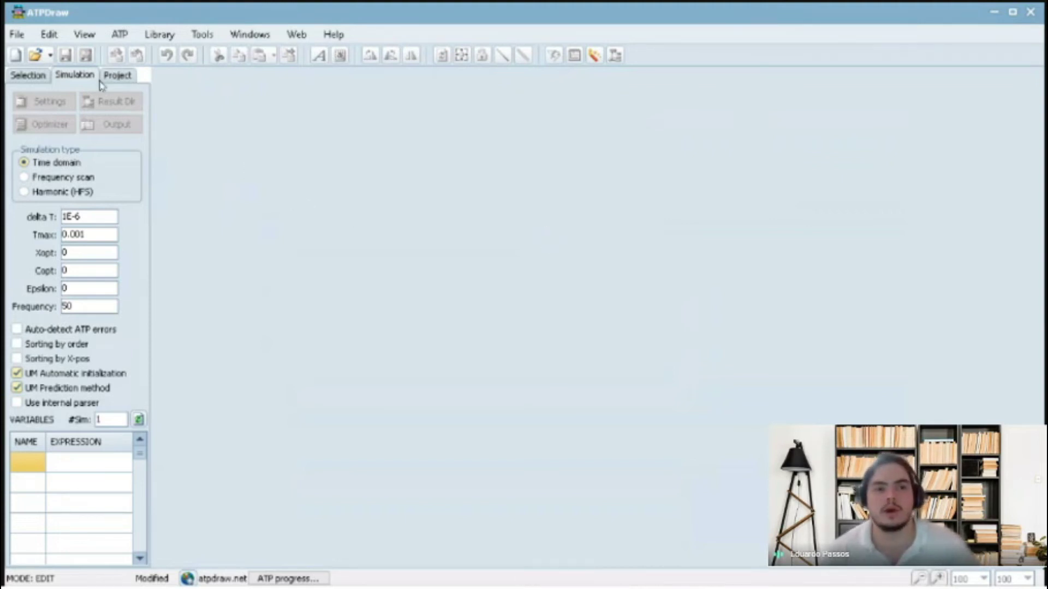
Step: Create a new circuit, maximize its window, and save it as TesteFLprofessor in the SimulacaoATP folder on drive D
click(16, 57)
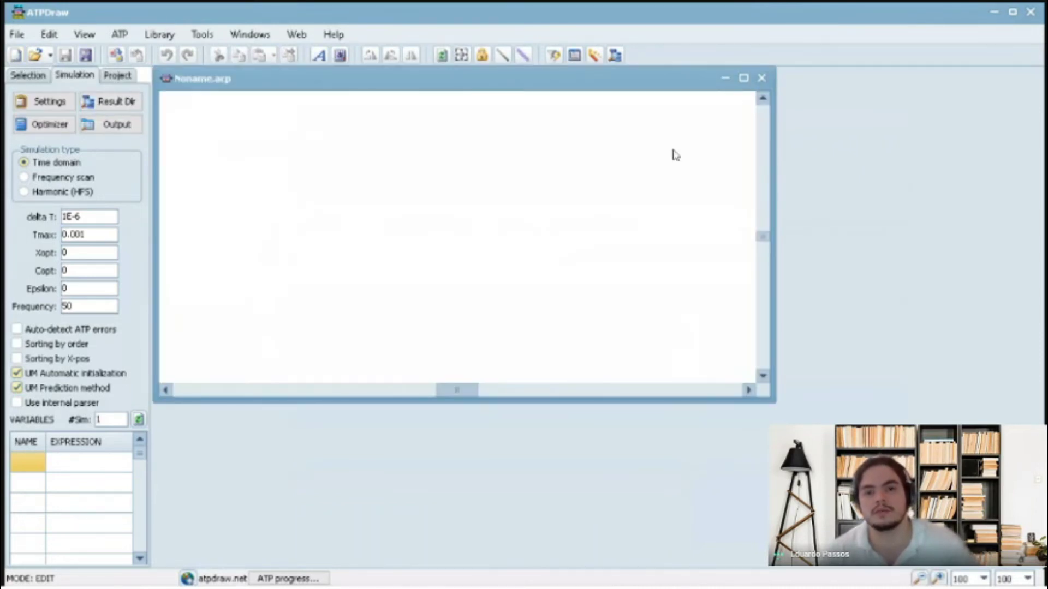
click(744, 78)
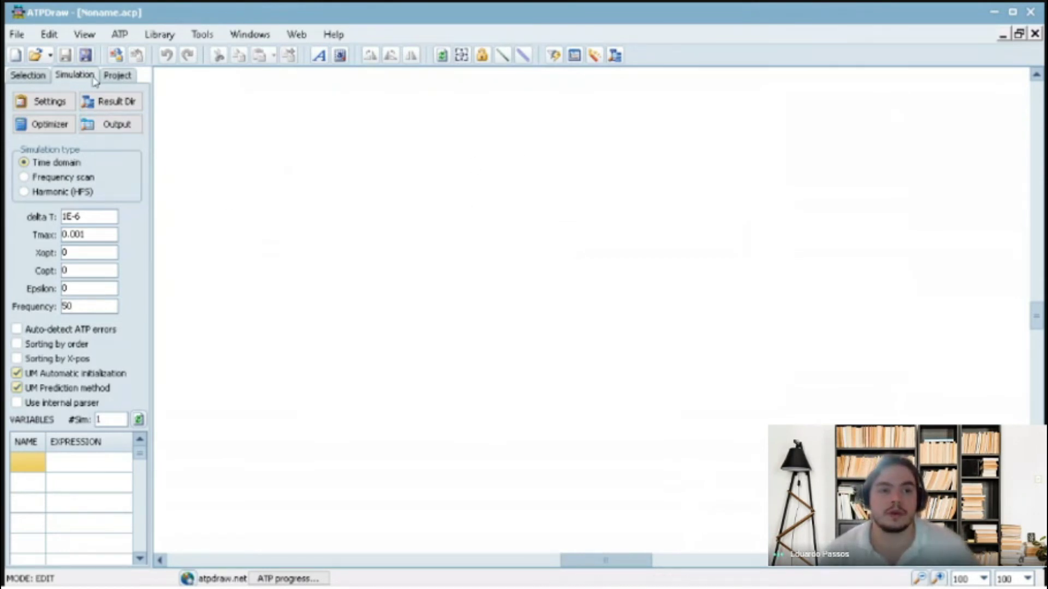
click(85, 55)
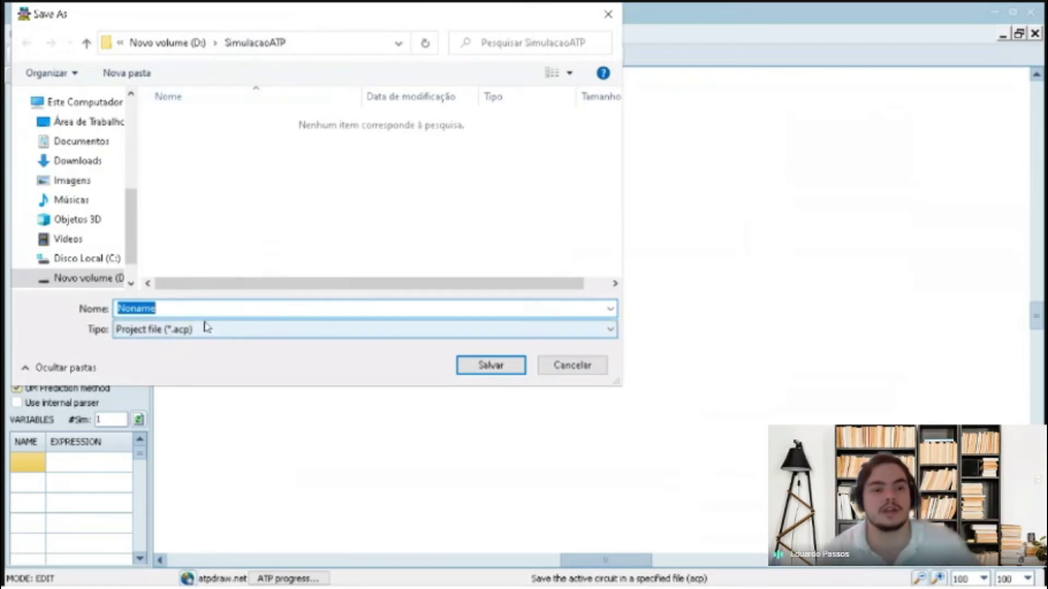
click(188, 307)
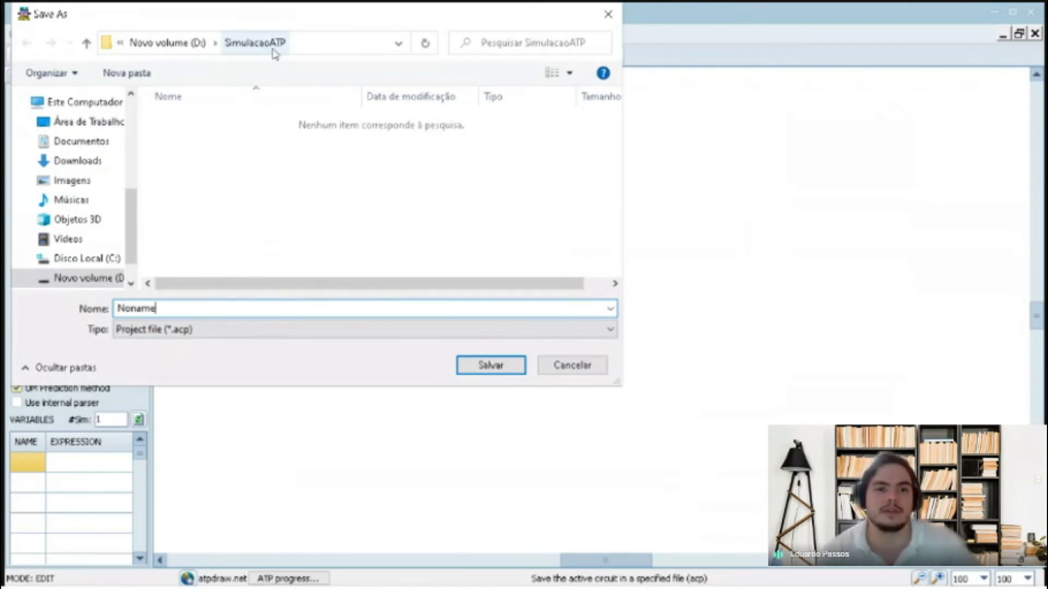
key(ctrl+a)
text(1)
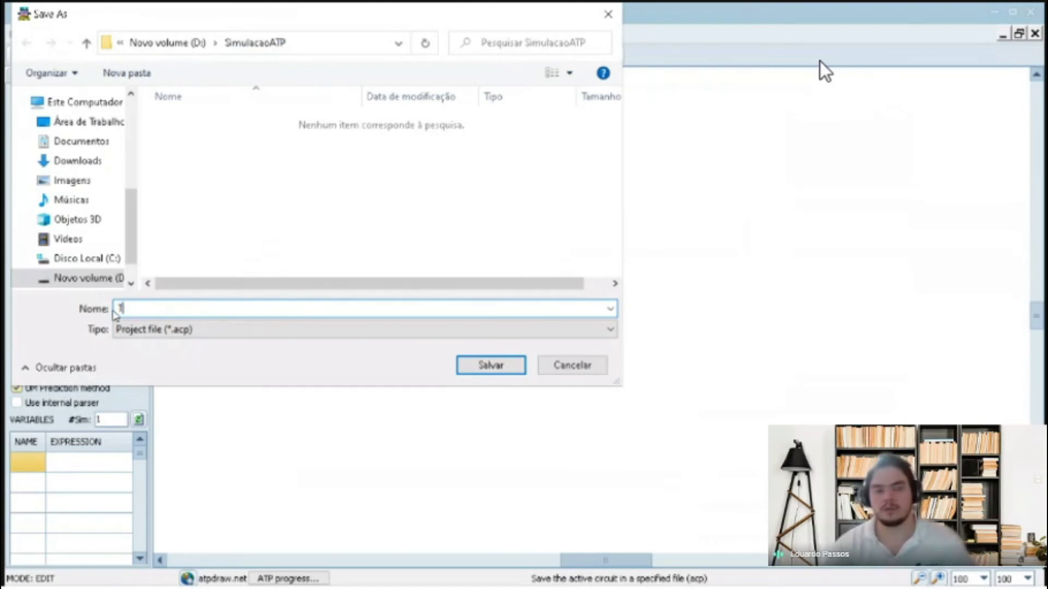
text(esteFLp)
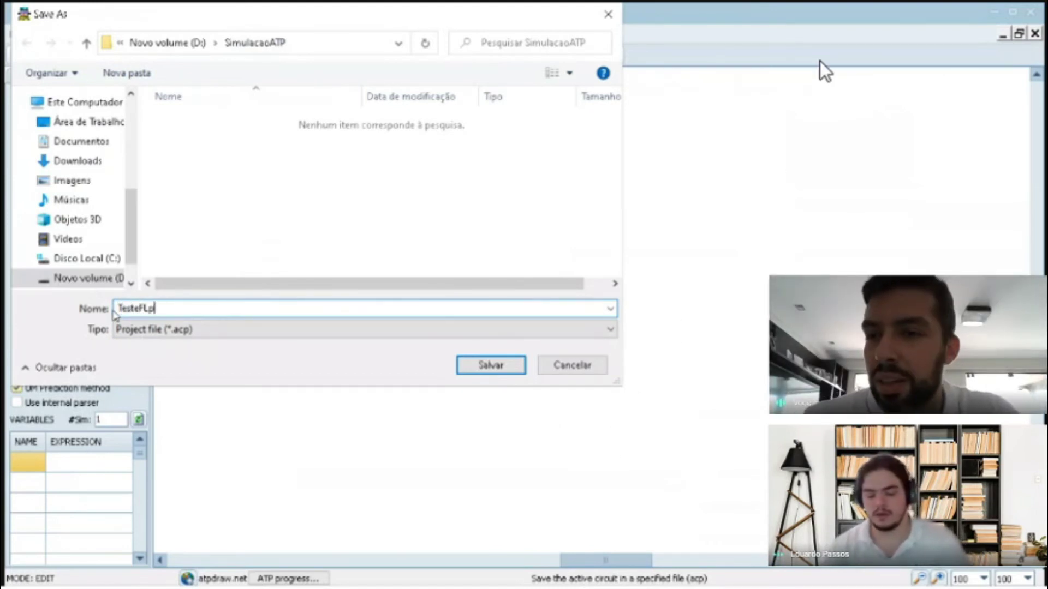
text(rofessor)
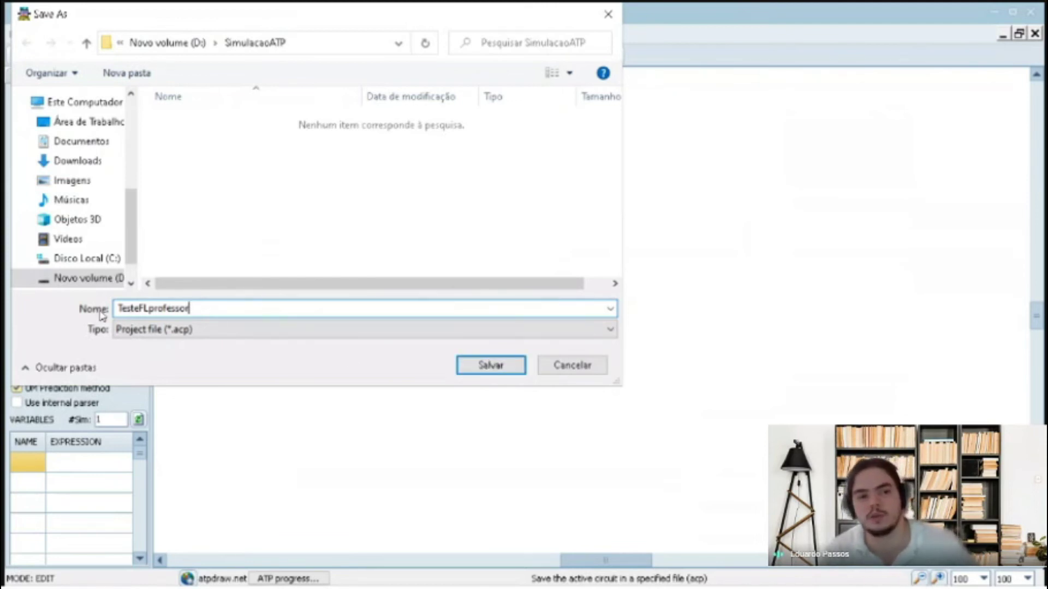
click(491, 366)
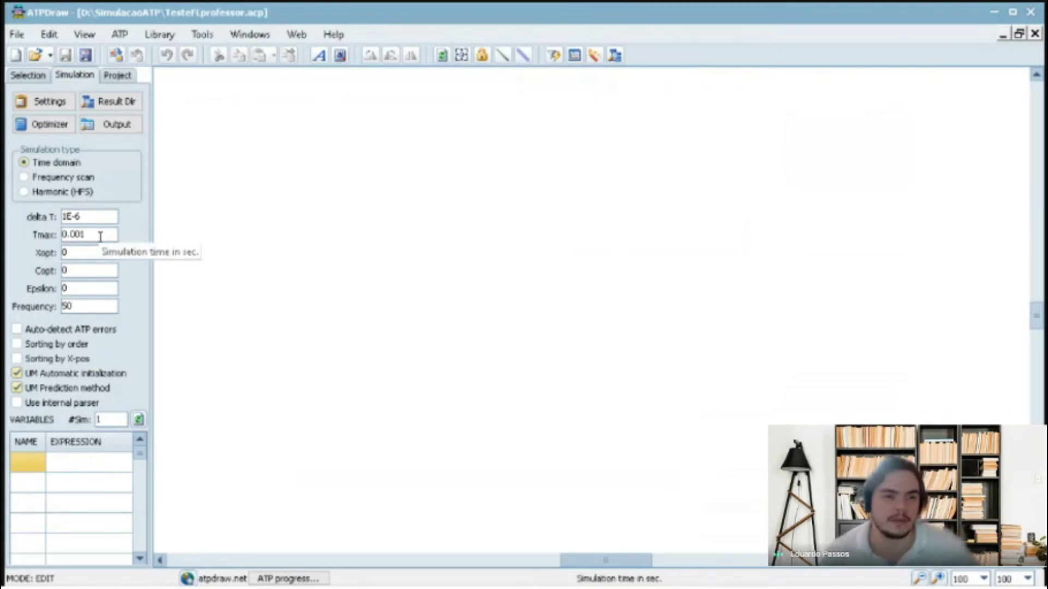
Step: Set the simulation's Tmax to 0.1 and the frequency to 60, then save the project
drag(93, 236, 72, 237)
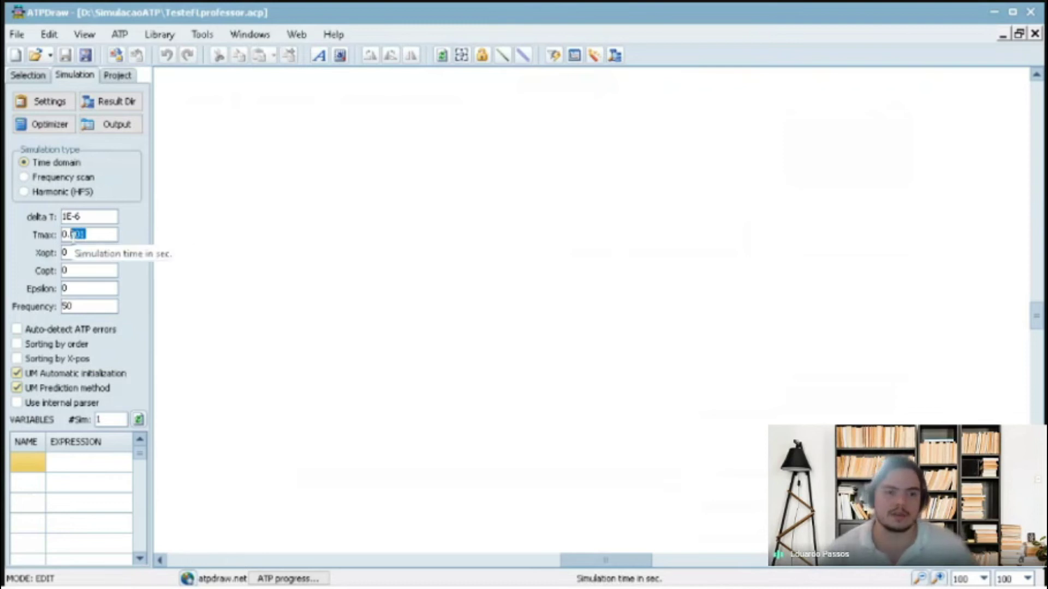
text(1)
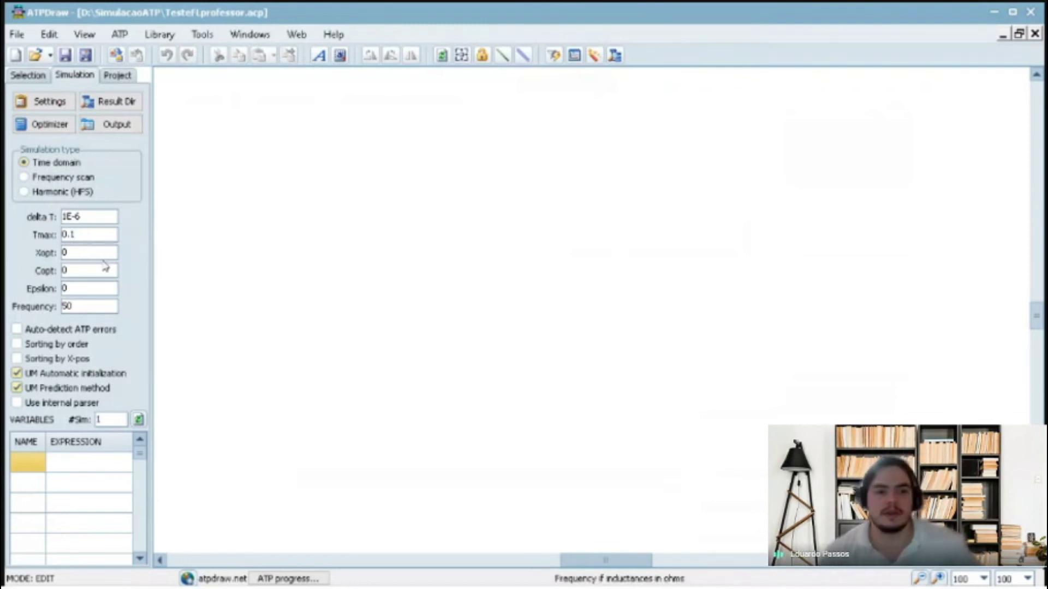
drag(88, 306, 65, 306)
text(60)
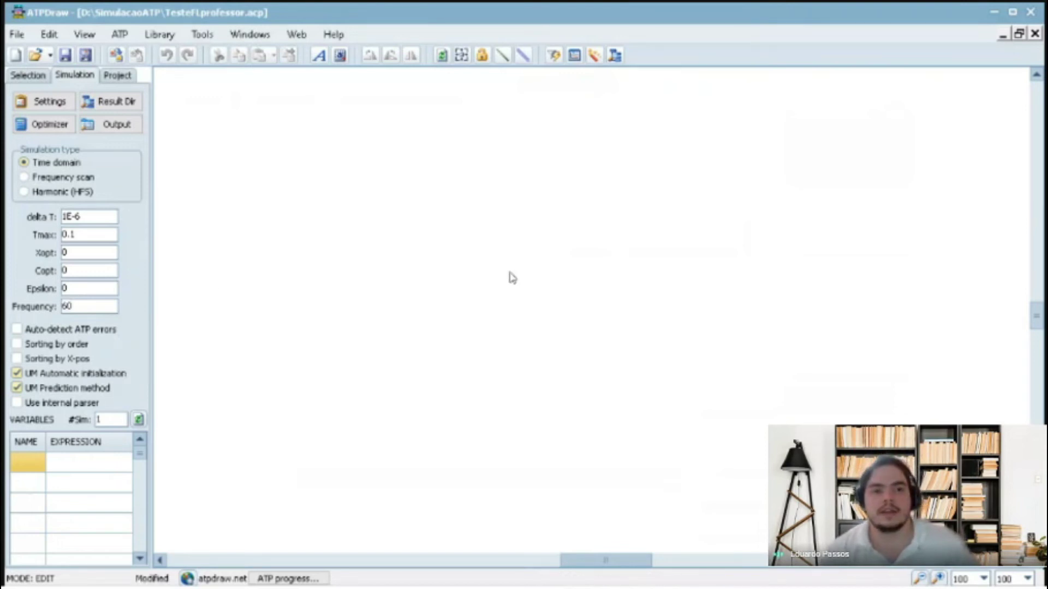
click(65, 54)
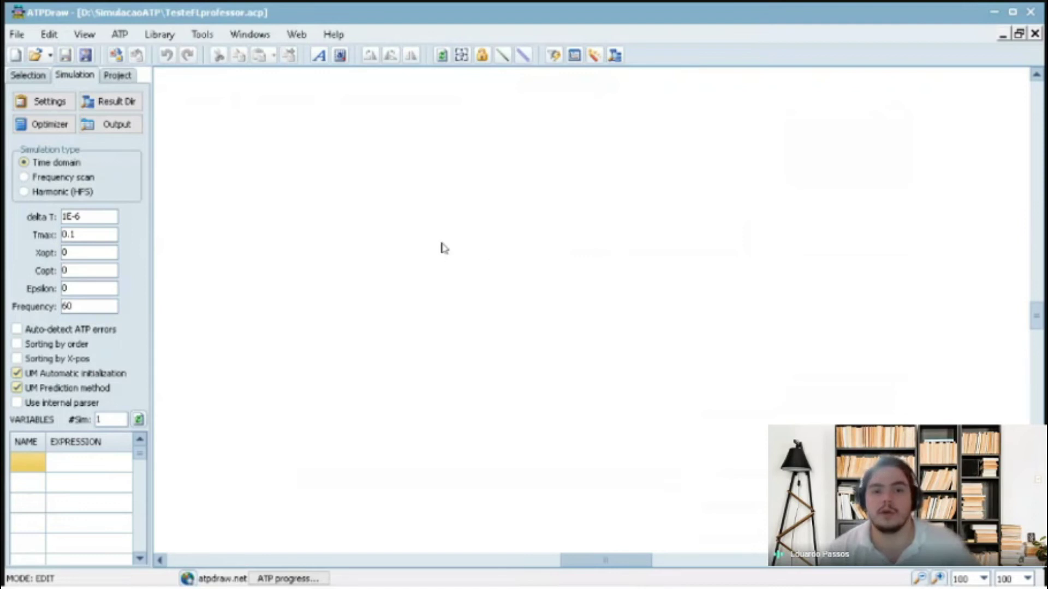
Step: Place an AC source (1&3) near the middle of the empty circuit
right_click(435, 280)
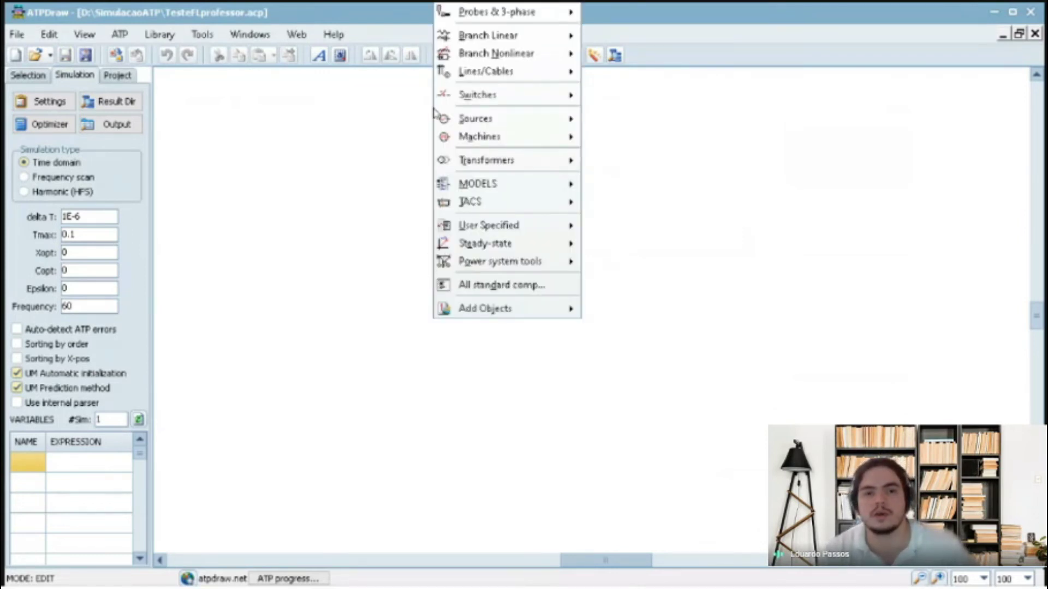
mouse_move(541, 121)
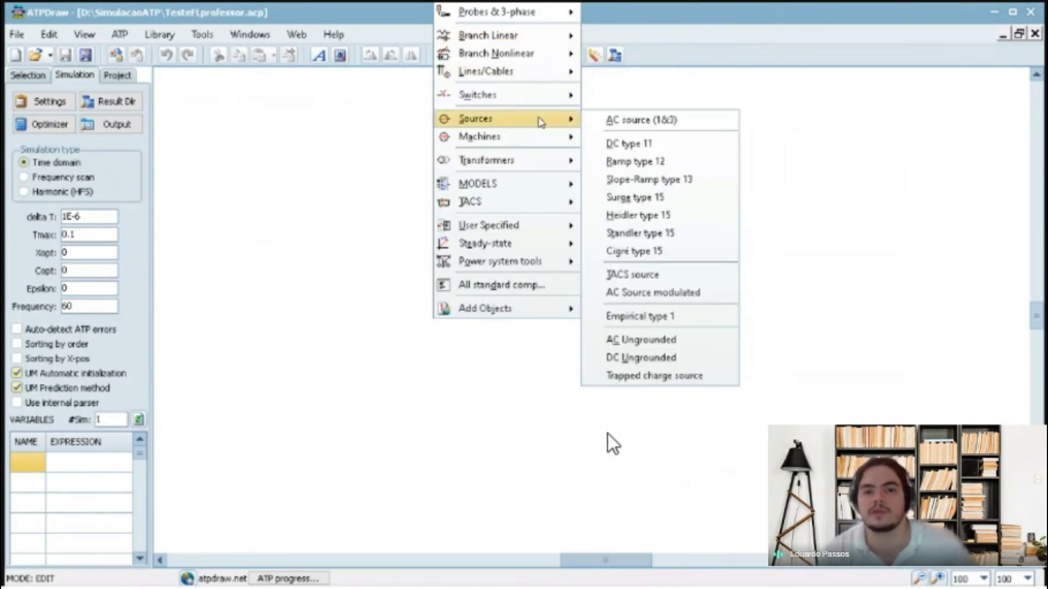
click(620, 120)
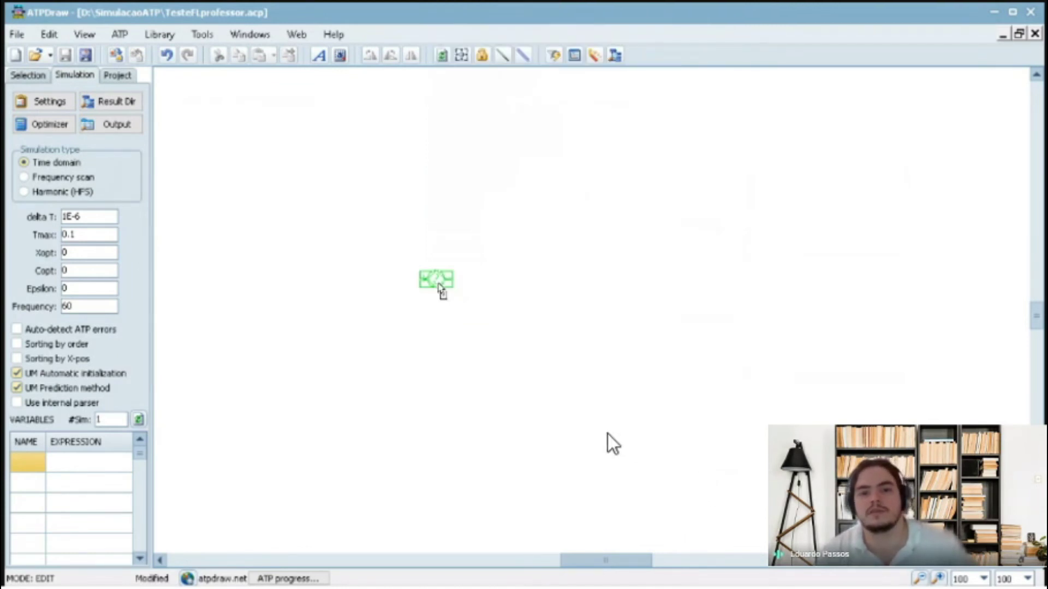
click(544, 297)
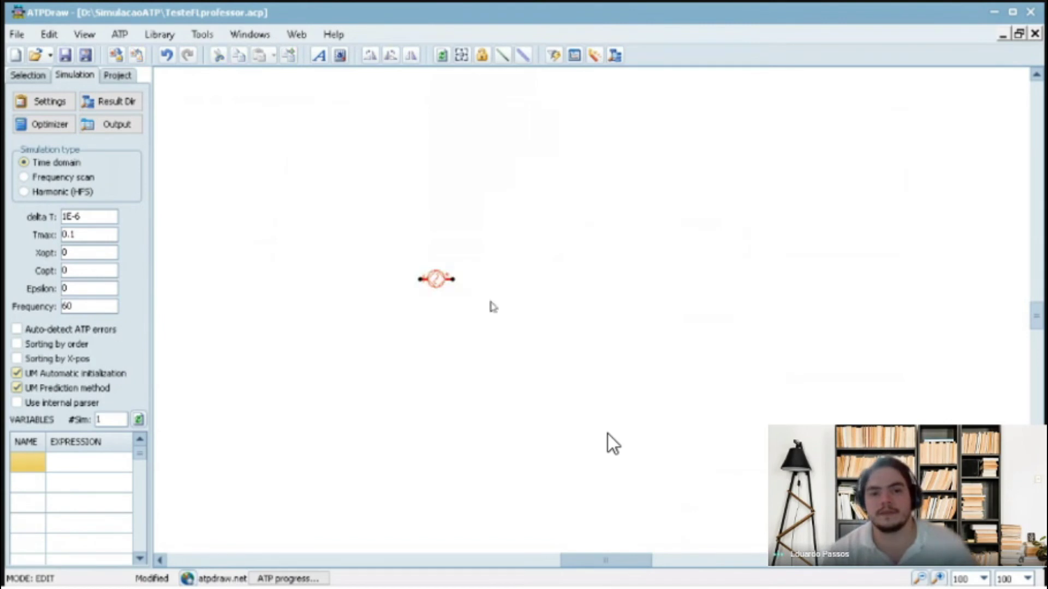
Step: Set the AC source's frequency to 60 Hz and apply the component settings
double_click(439, 282)
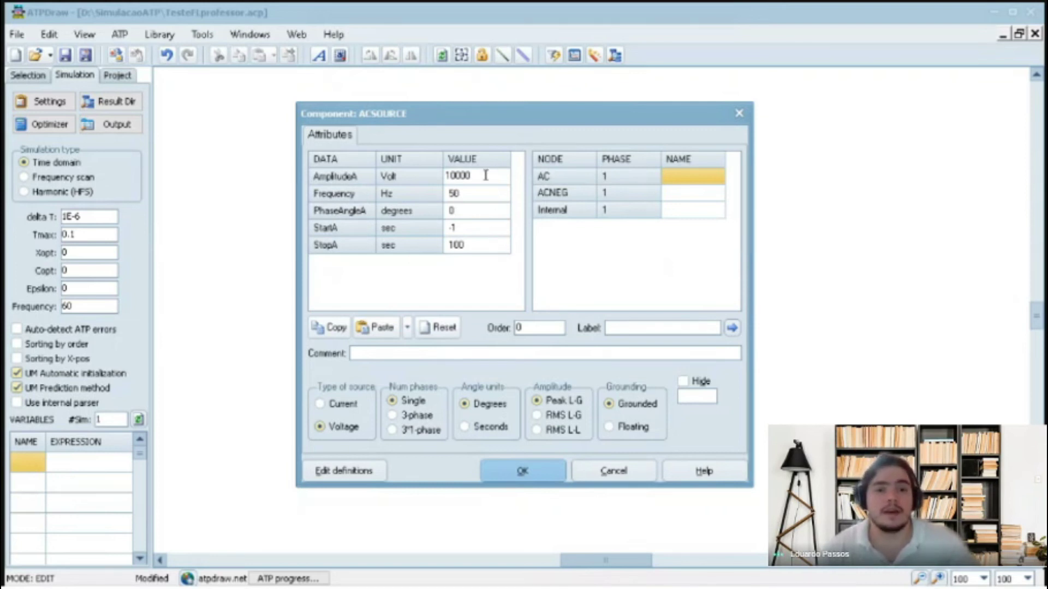
click(461, 195)
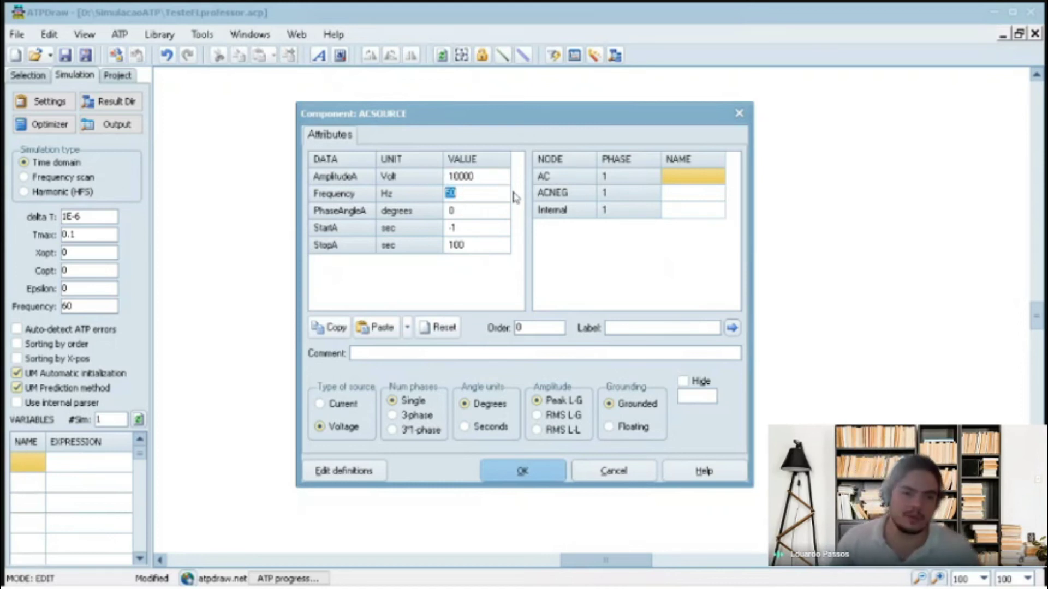
text(60)
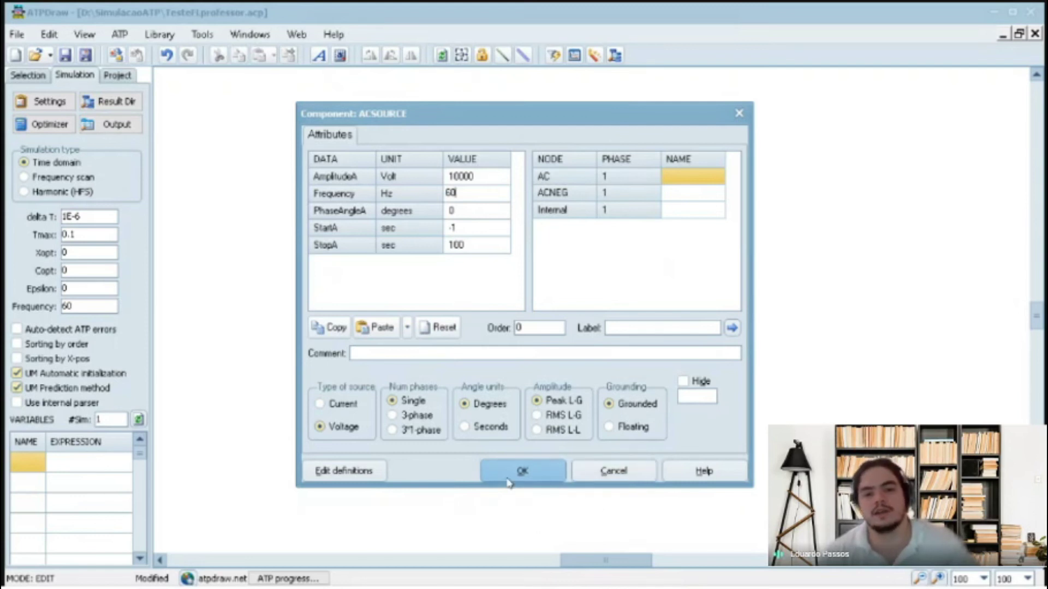
click(530, 472)
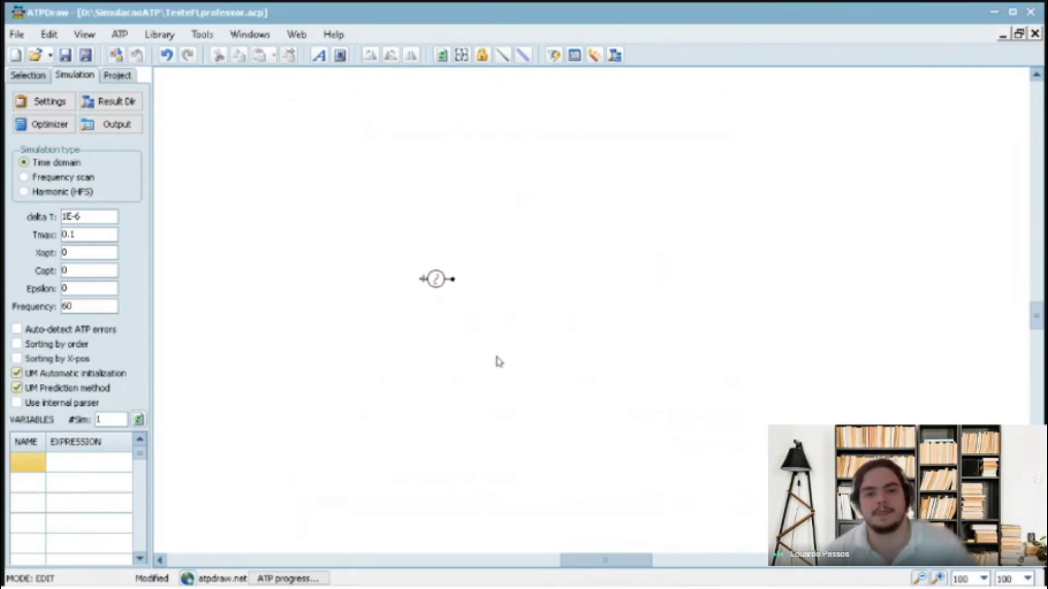
Step: Add a linear-branch resistor and connect its start node to the free terminal of the AC source
right_click(484, 283)
mouse_move(565, 36)
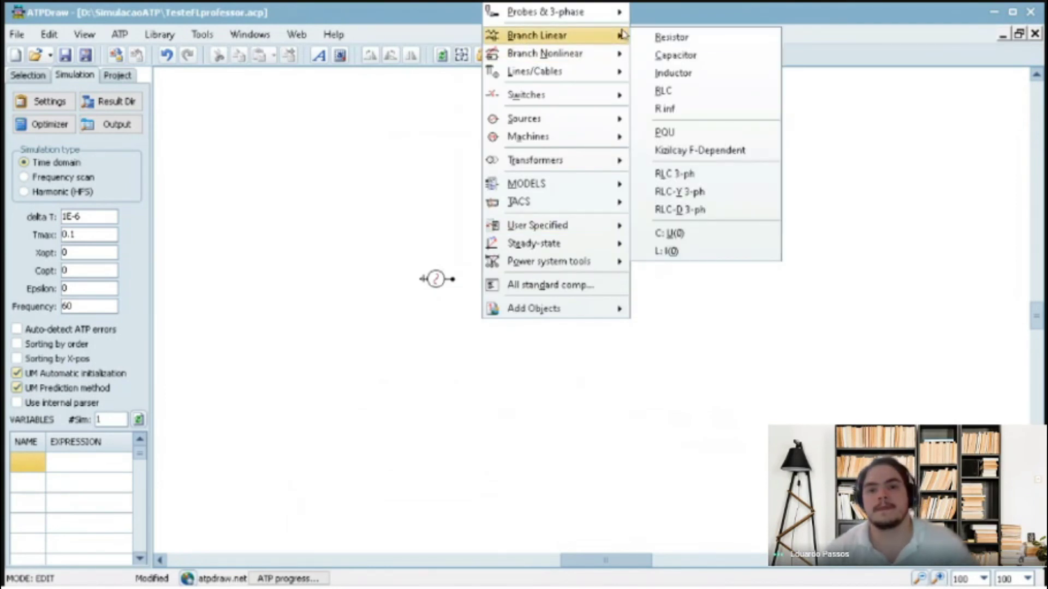
click(651, 37)
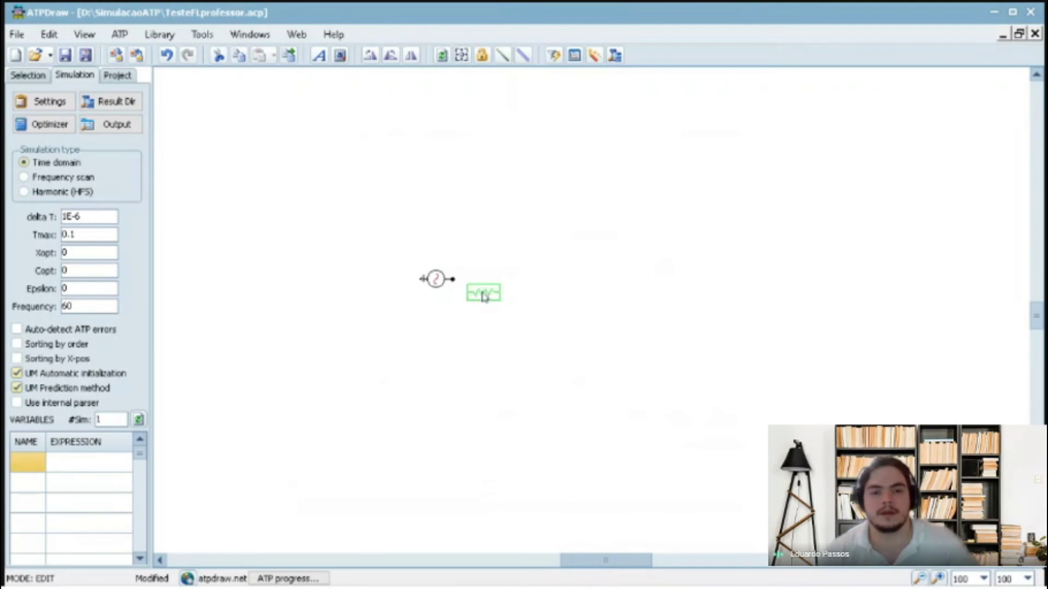
click(471, 285)
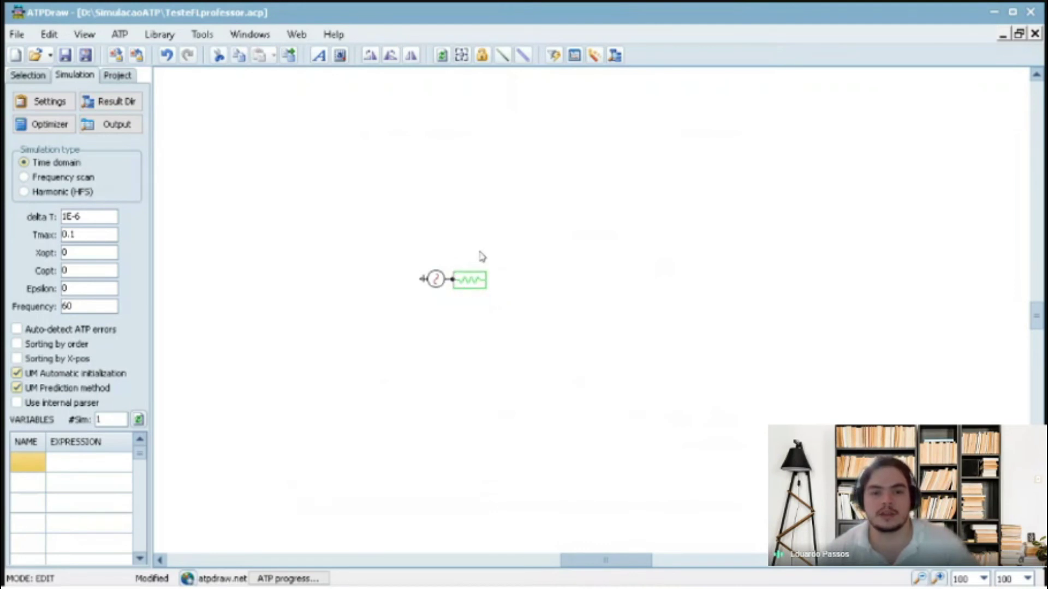
click(571, 254)
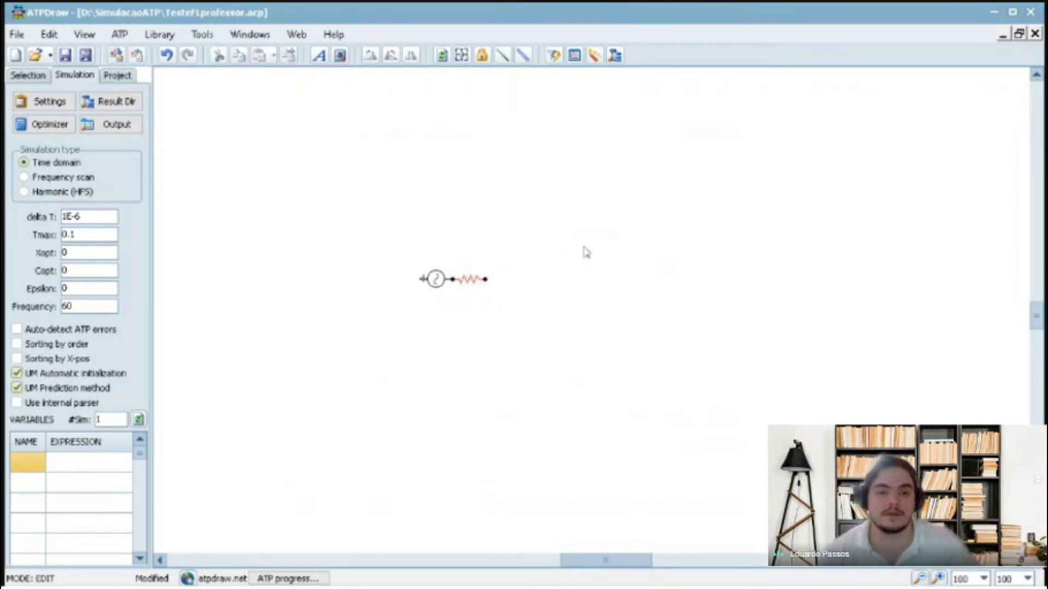
Step: Set the resistor's output to 3 - Current&Voltage, keep its 1000 Ohm resistance, and apply the component settings
double_click(476, 282)
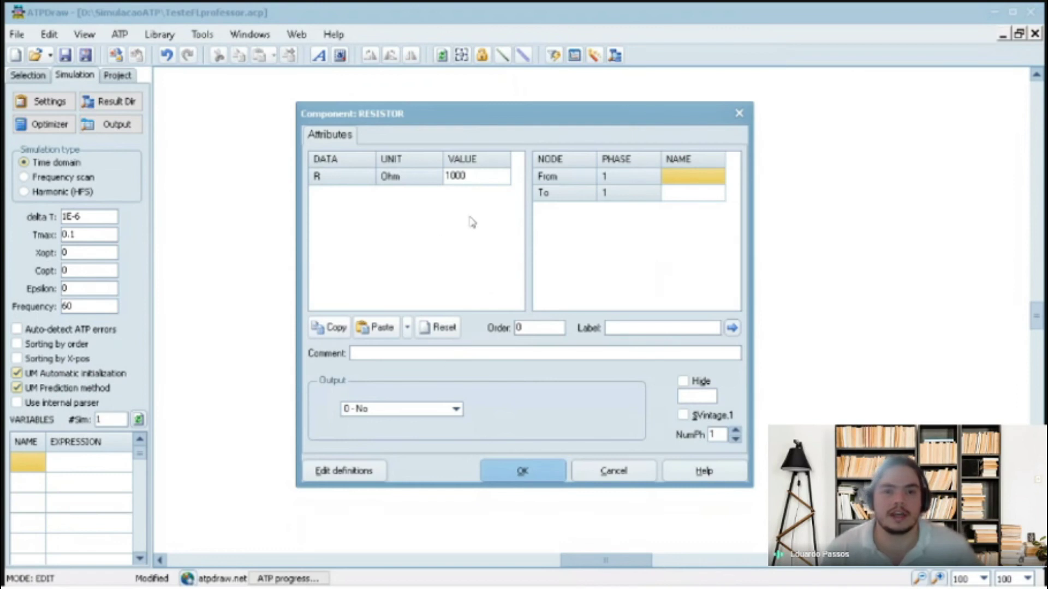
drag(468, 176, 447, 177)
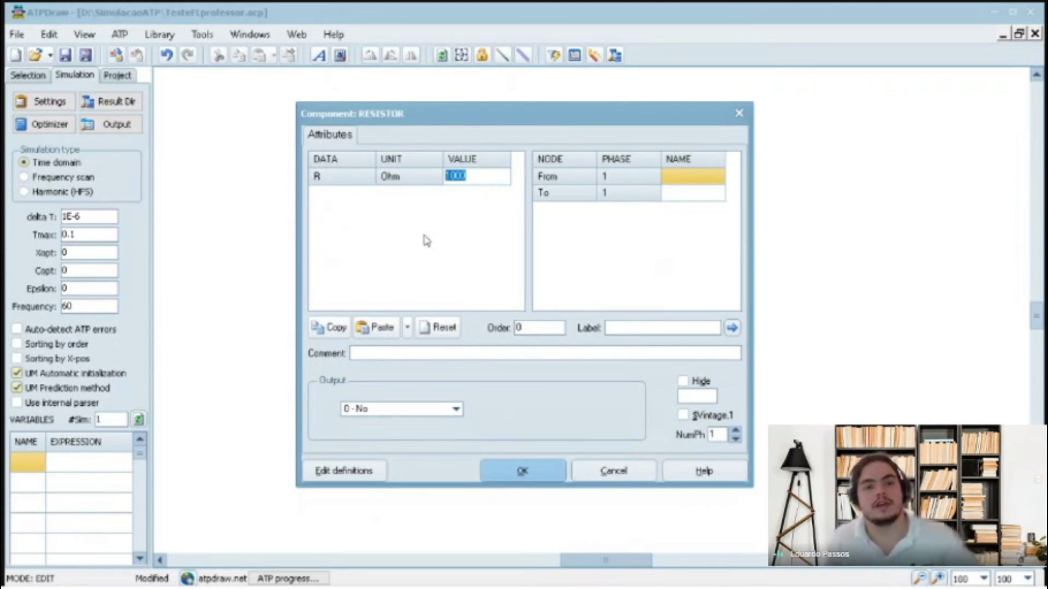
click(473, 175)
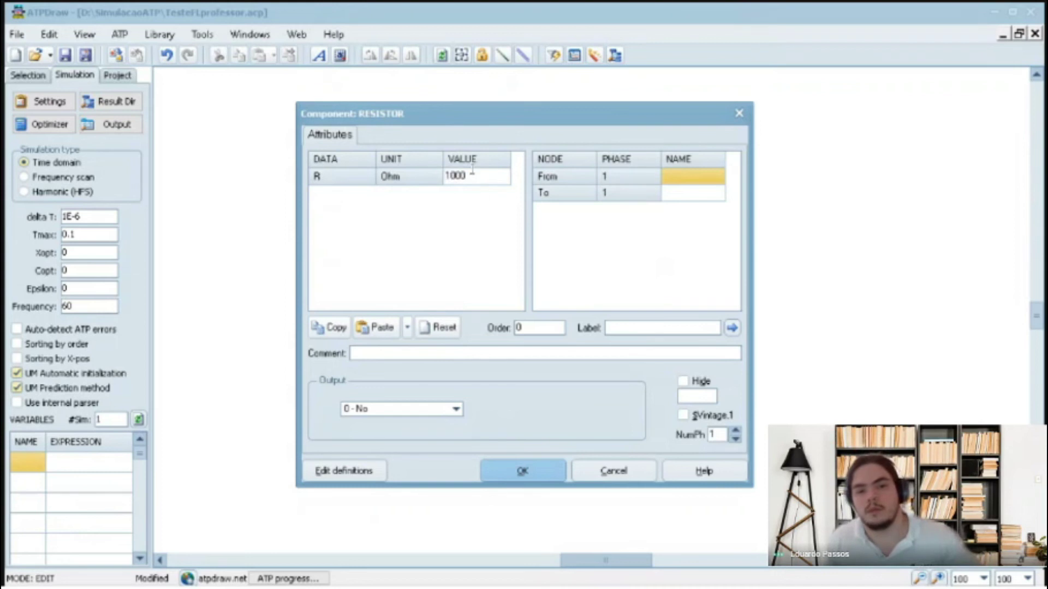
click(432, 411)
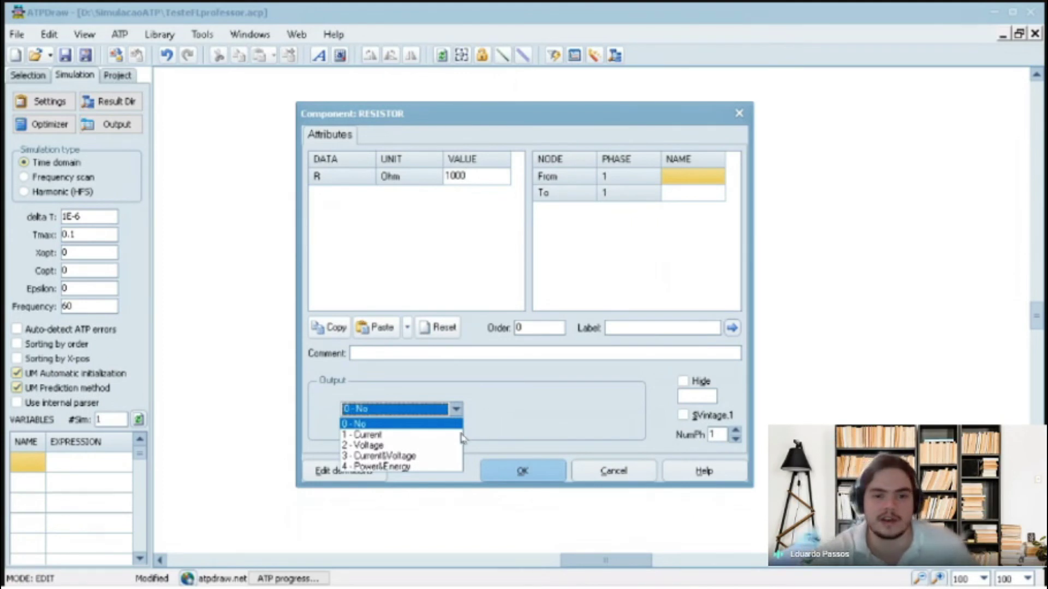
click(378, 457)
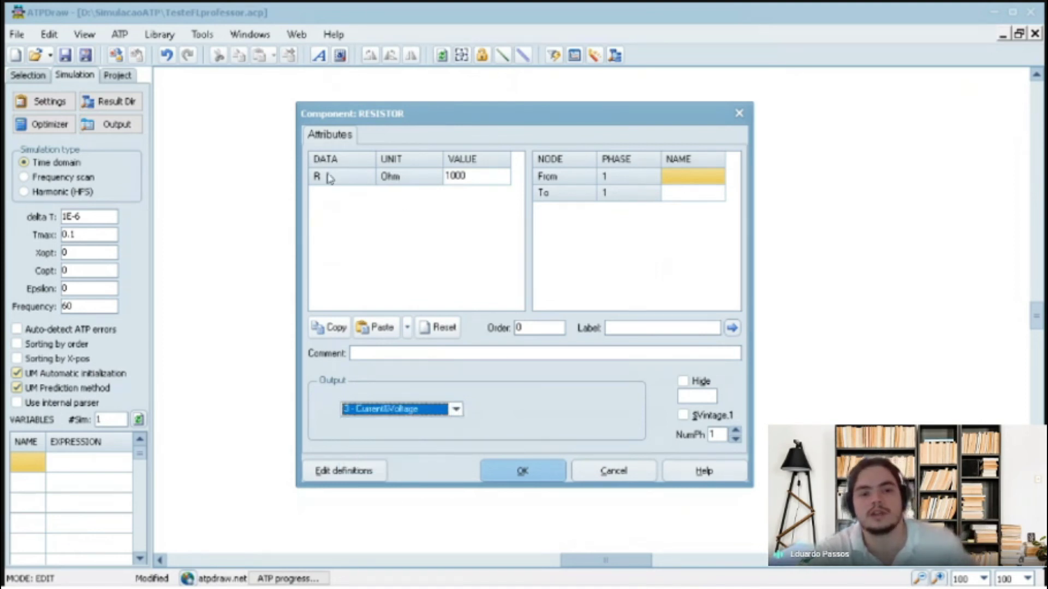
click(530, 472)
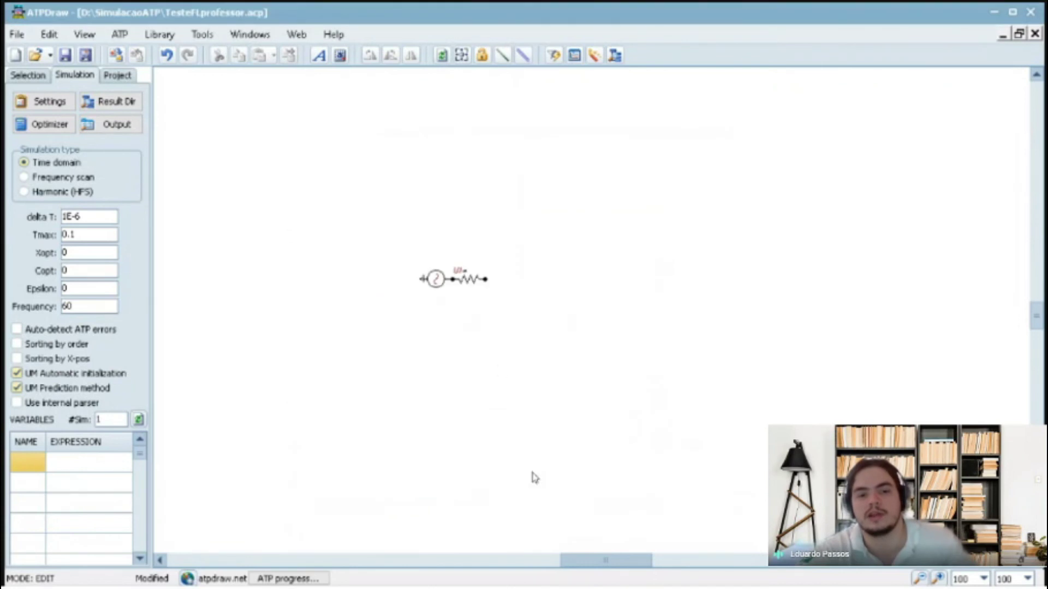
Step: Ground the free end node of the resistor
right_click(487, 283)
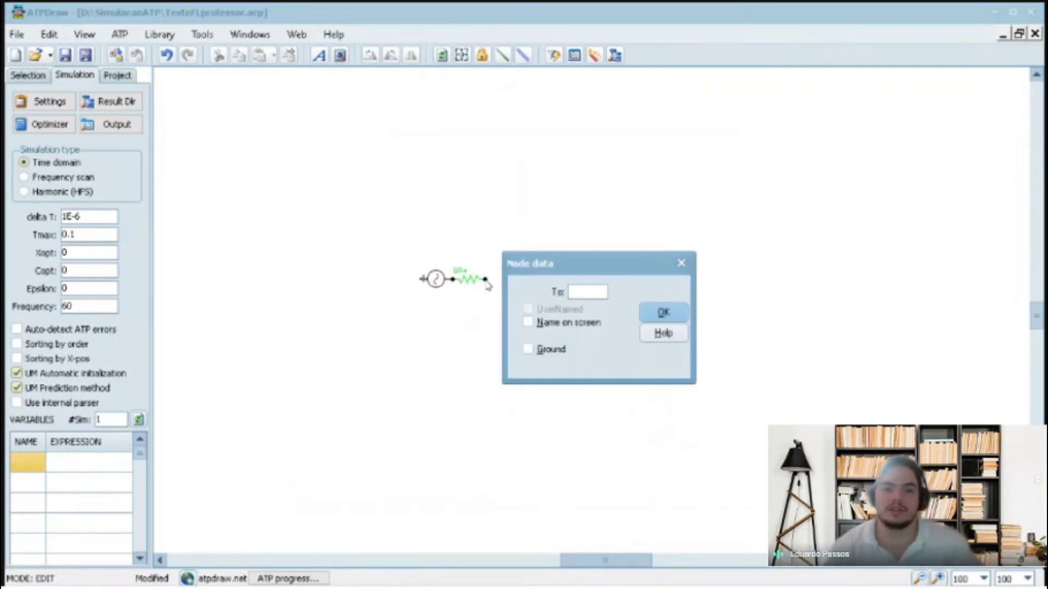
click(527, 350)
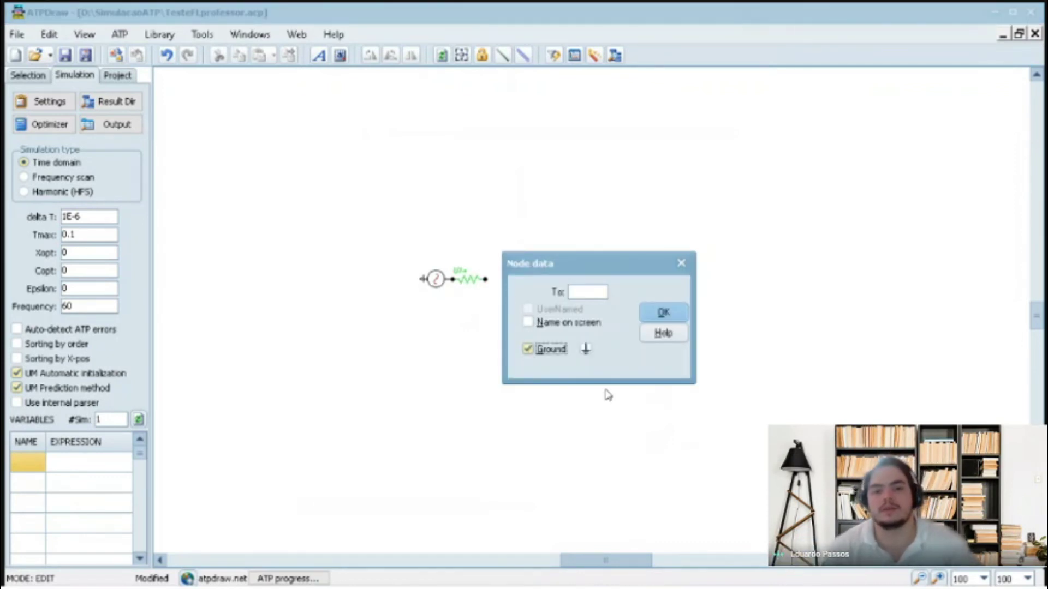
drag(573, 266, 615, 252)
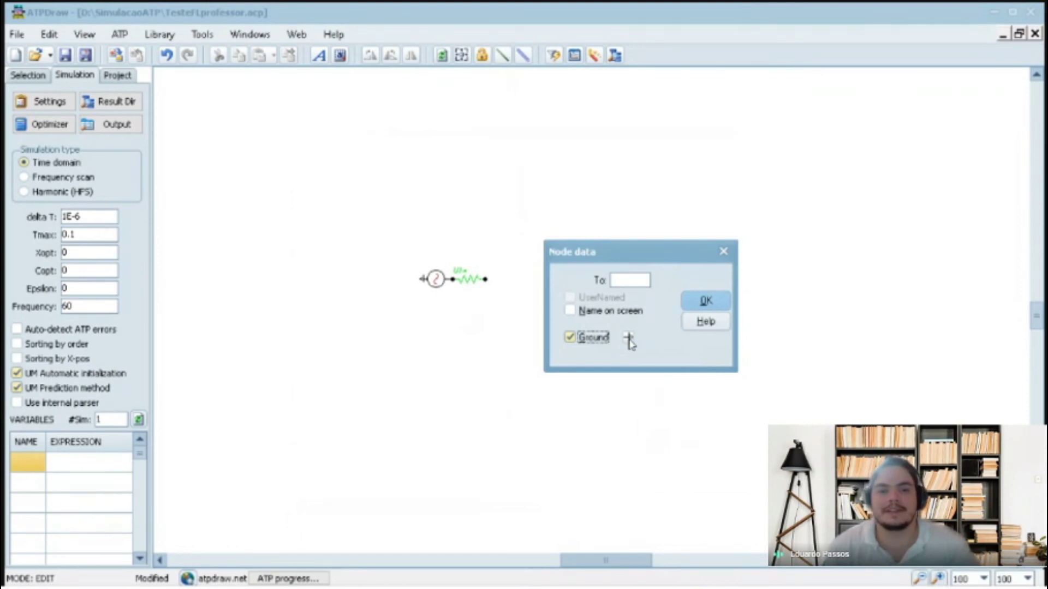
click(694, 303)
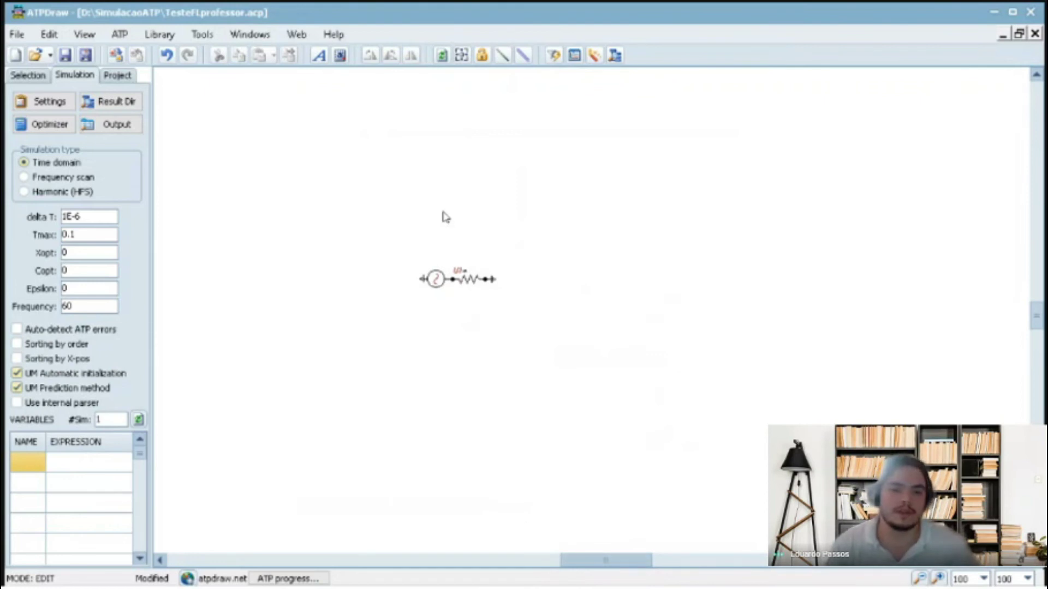
Step: Compile and run the current circuit file in ATP
drag(589, 563, 582, 562)
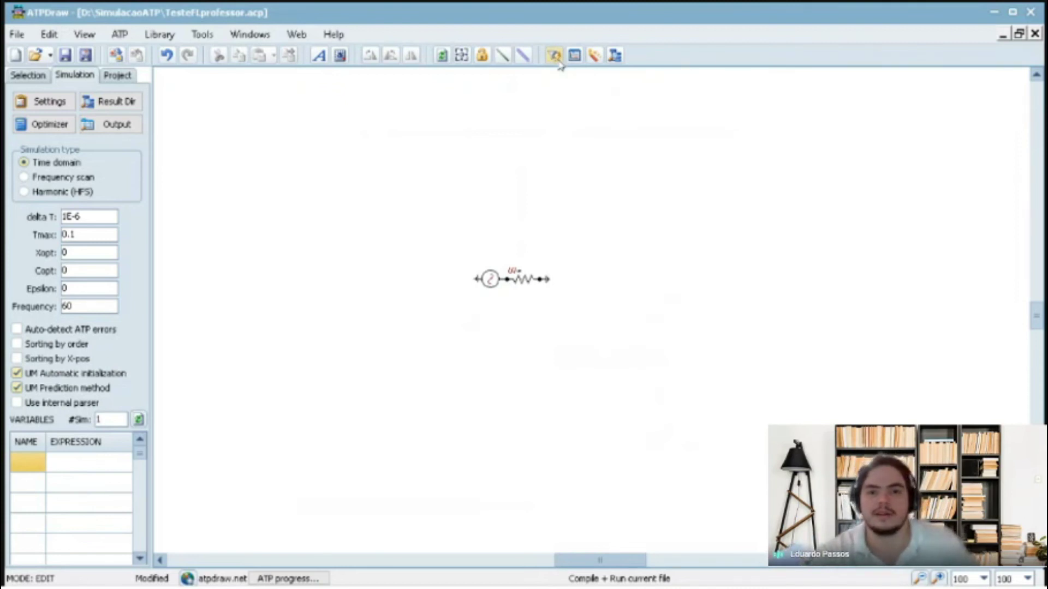
click(554, 55)
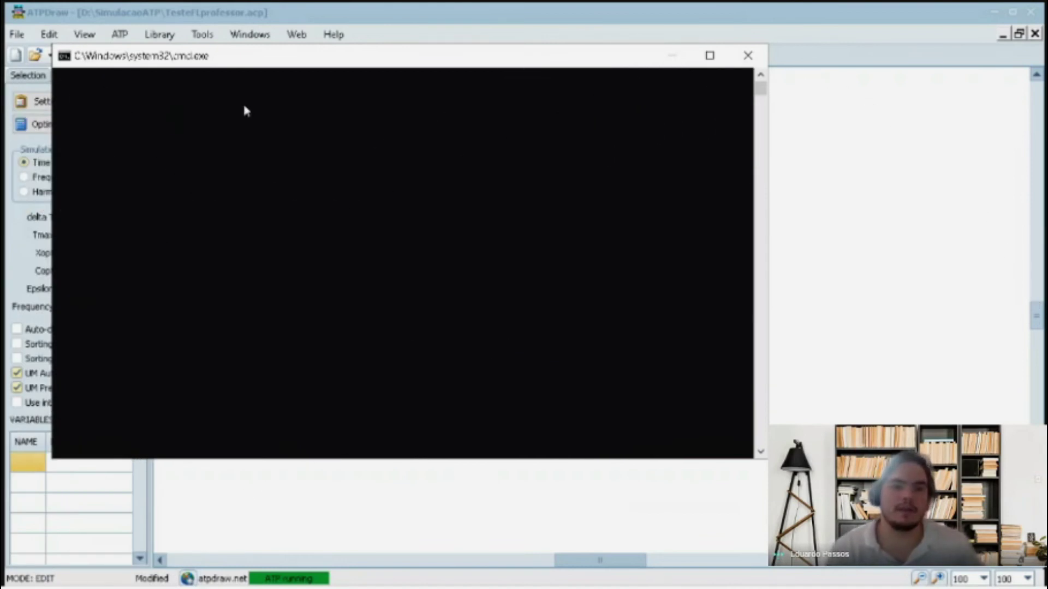